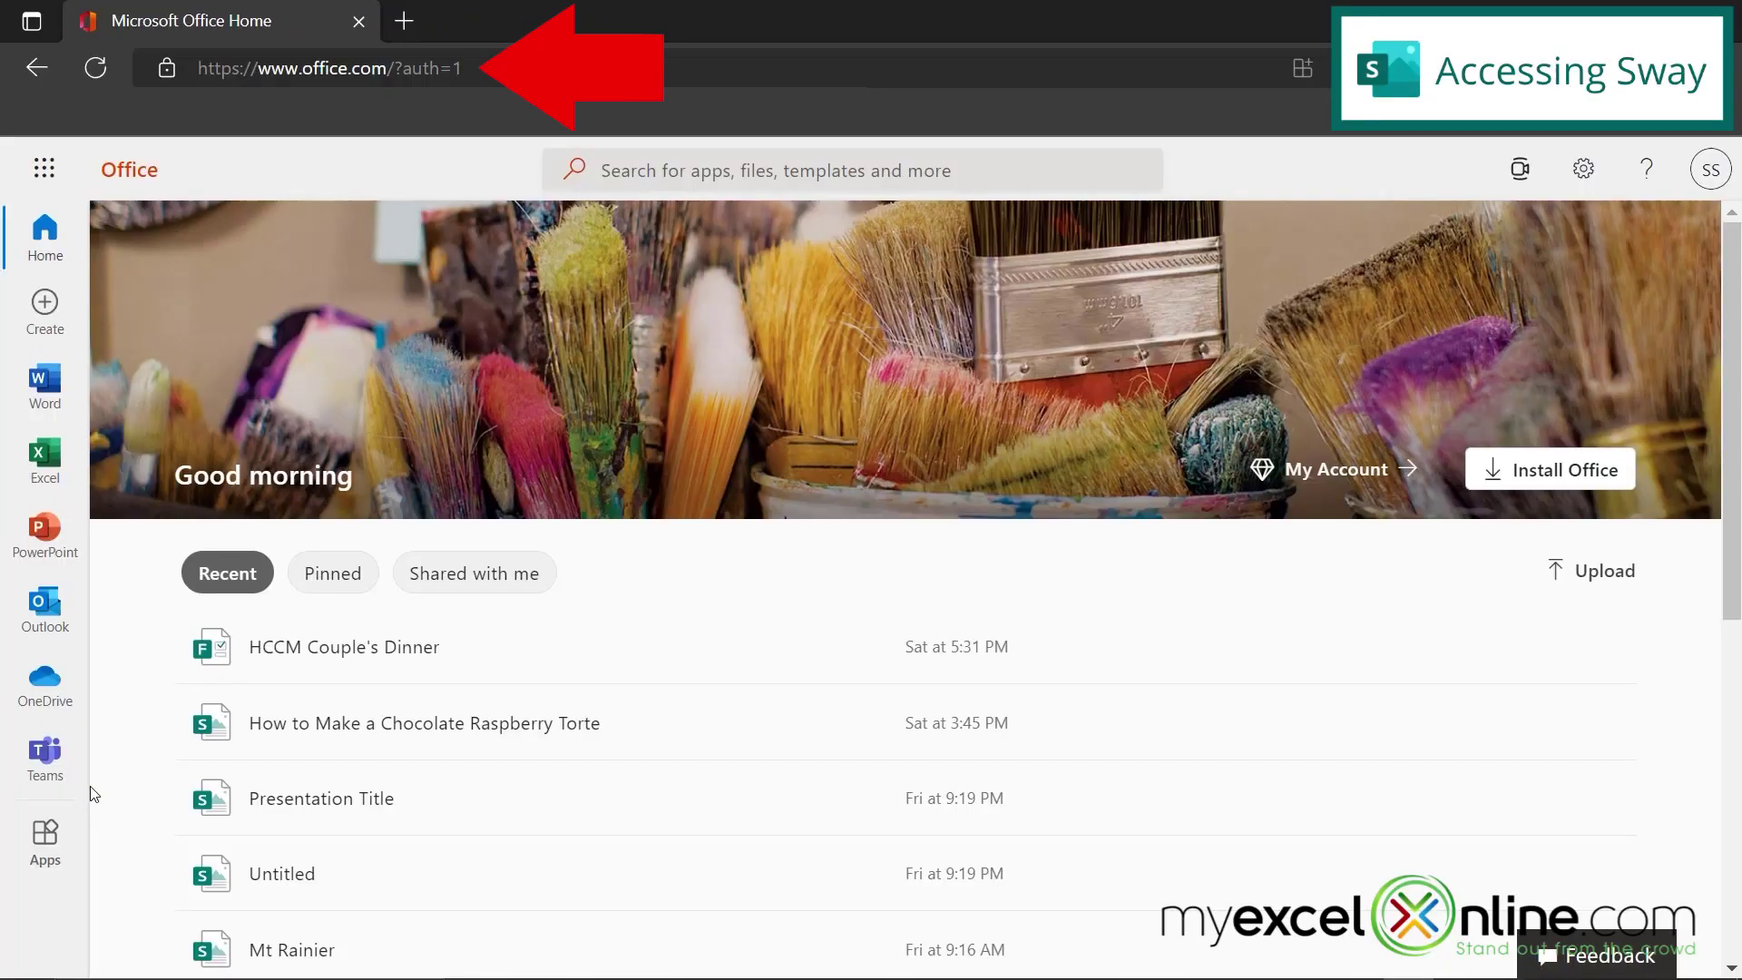
Launch Sway from the Office Home apps list.
left_click(63, 841)
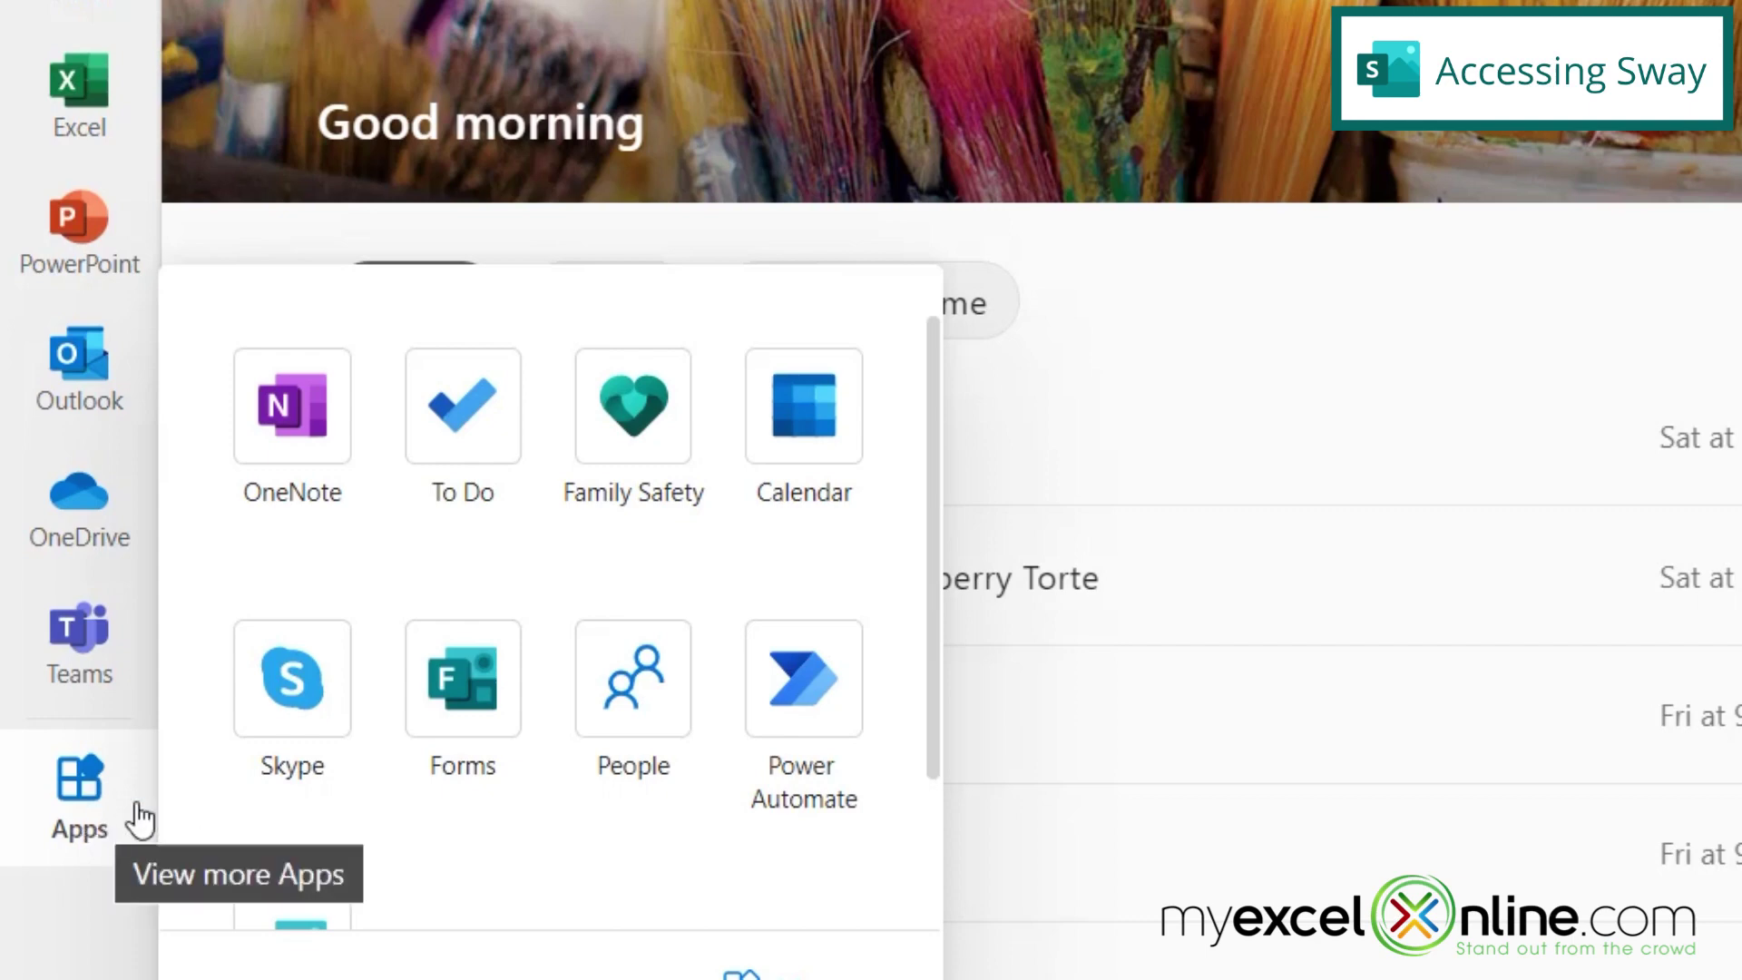
scroll(459, 816, "down", 3)
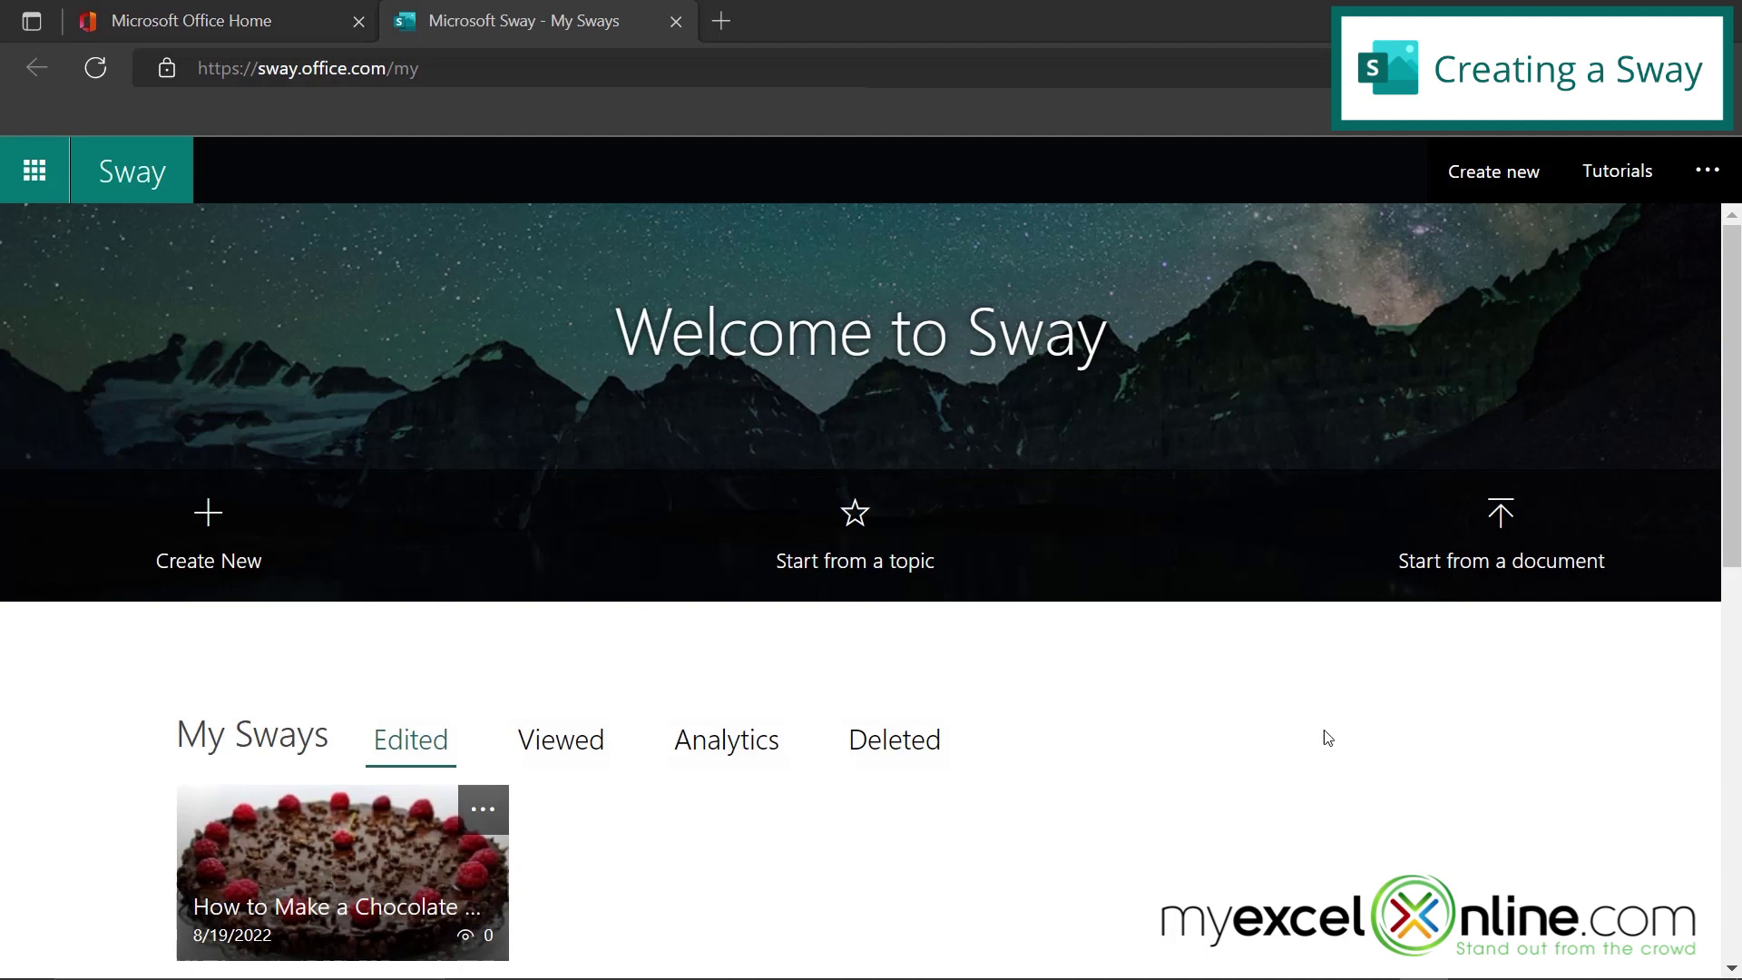
Start a blank Sway and title it 'Microsoft Office Videos 2022'.
left_click(204, 528)
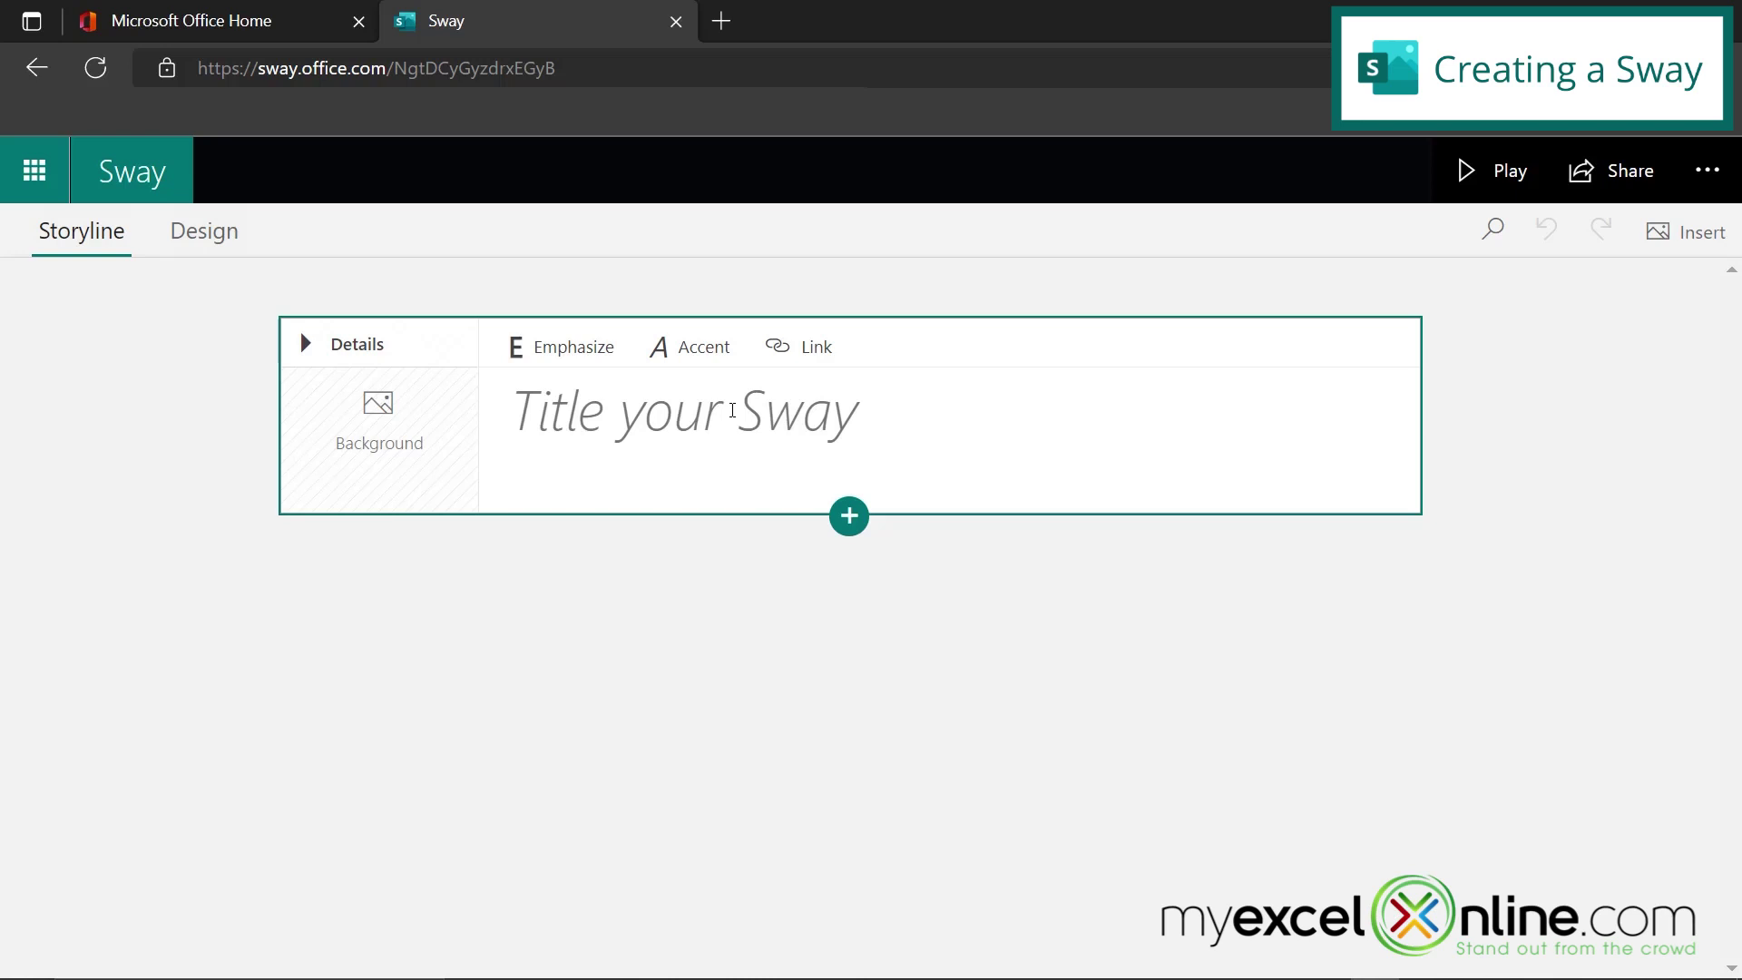
type("Microsoft Office ")
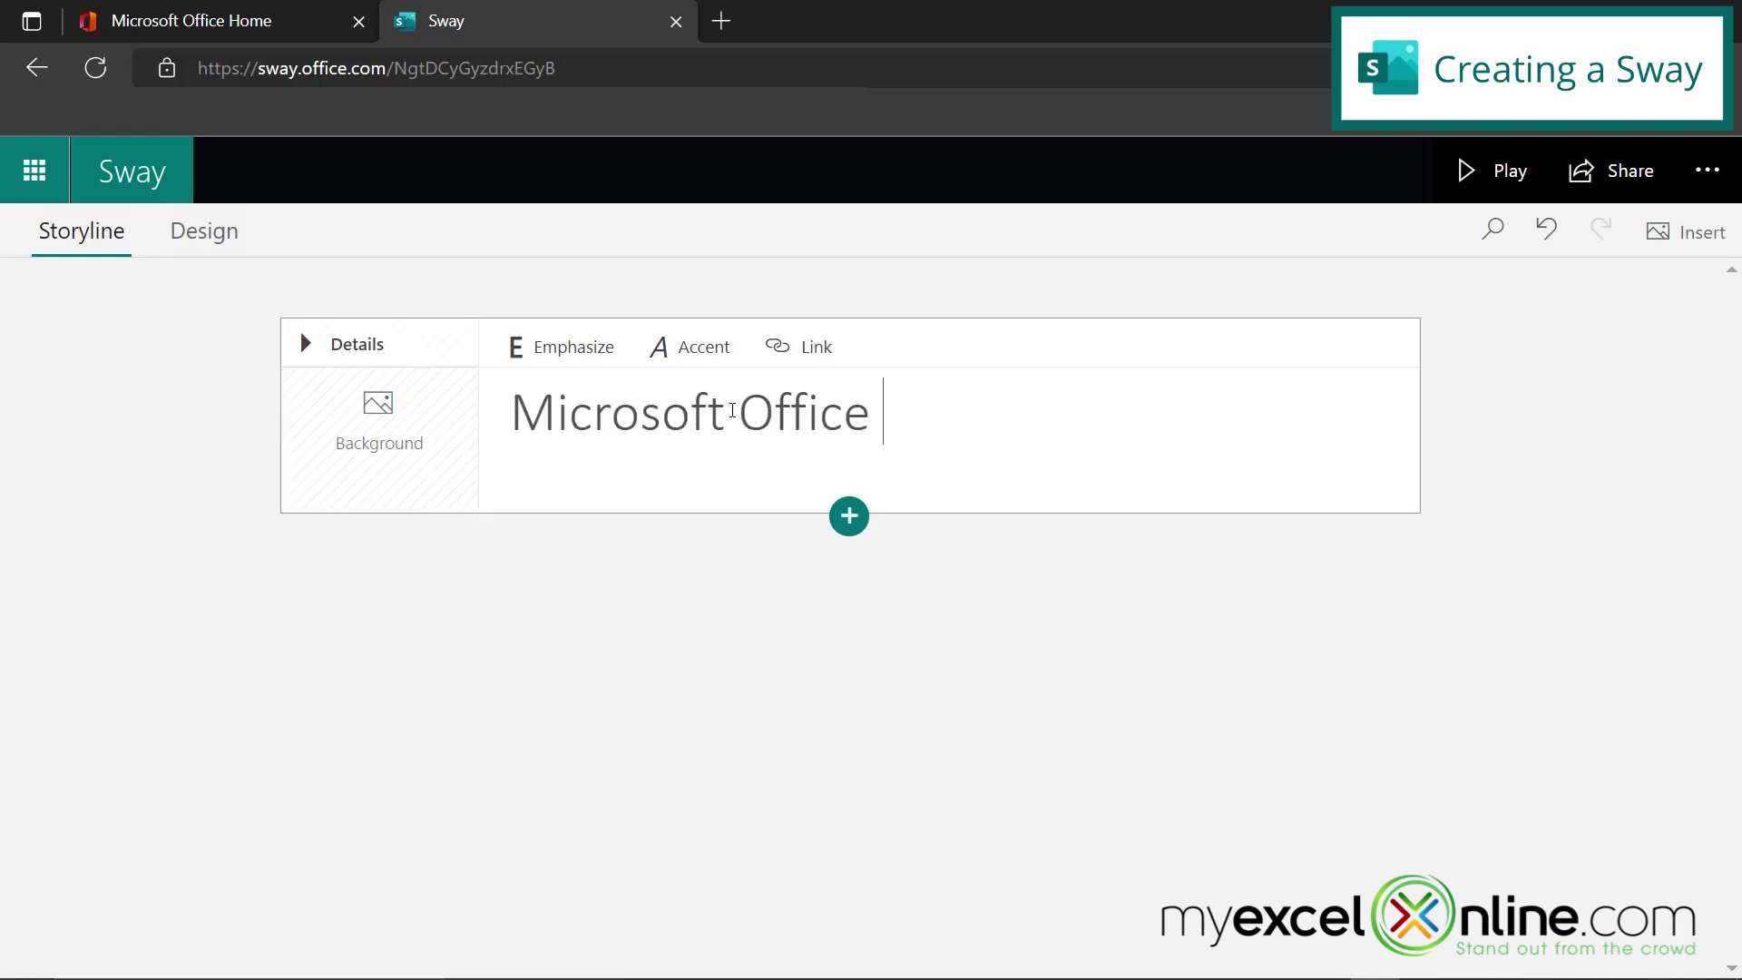
type("Videos 2022")
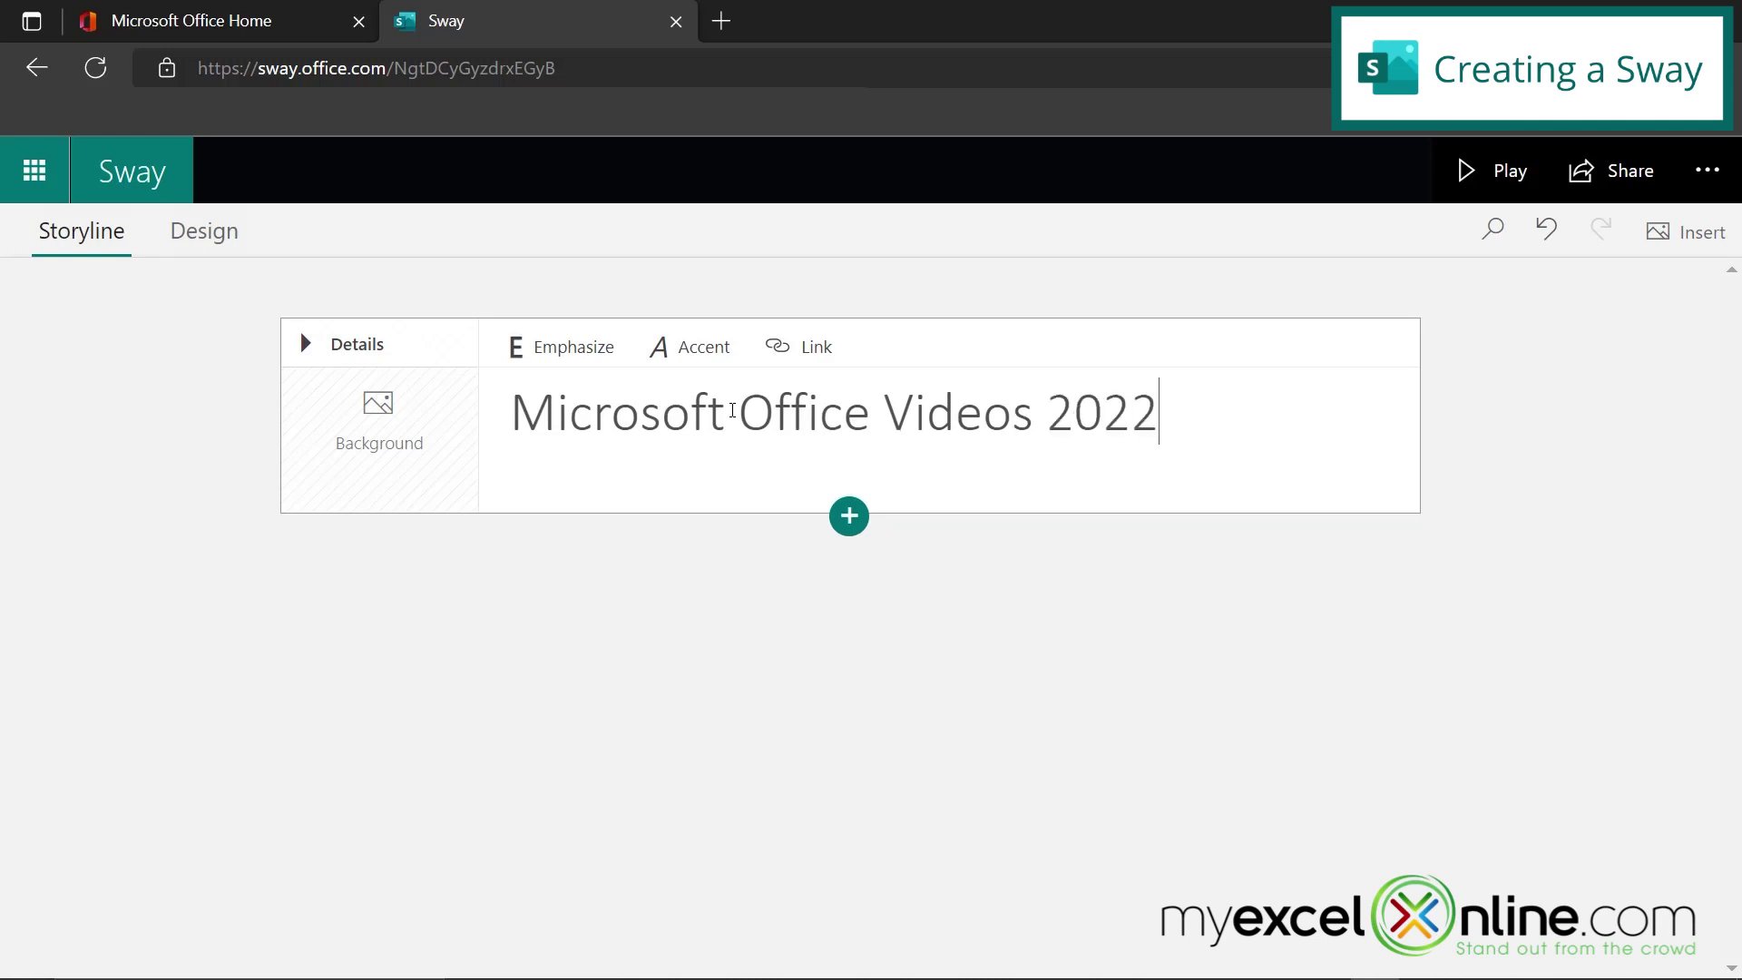
Use the Microsoft logo from a 'Microsoft' image search as the title card background.
left_click(416, 437)
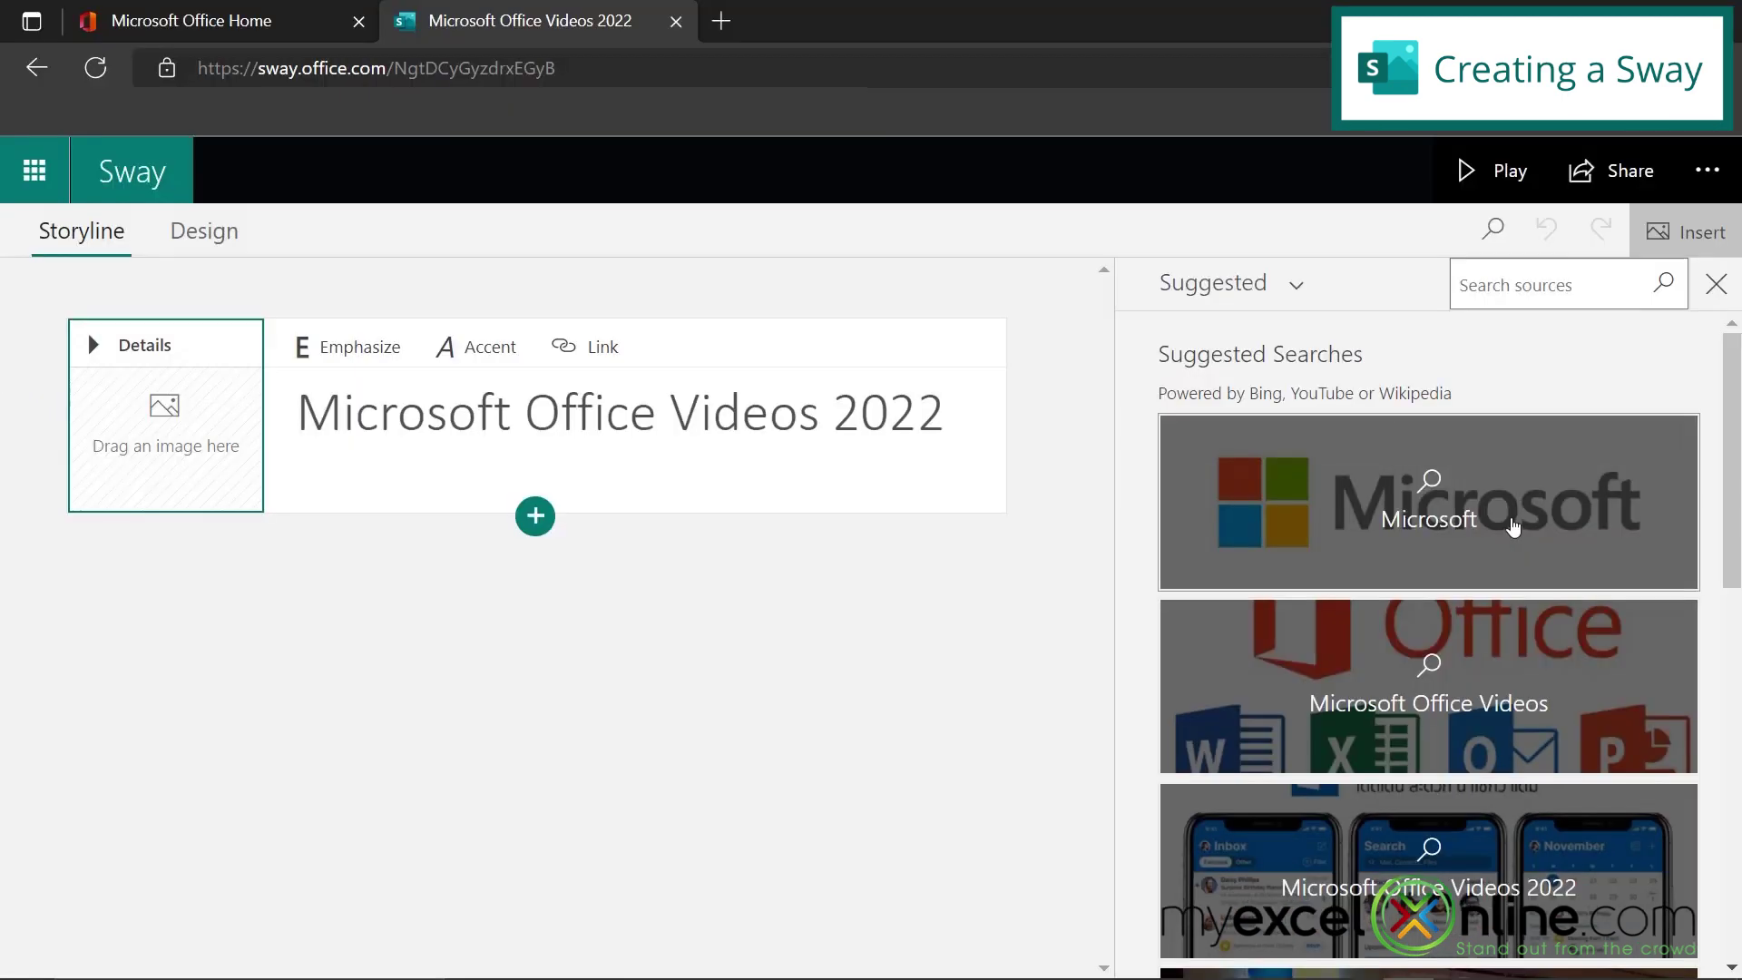
left_click(1420, 376)
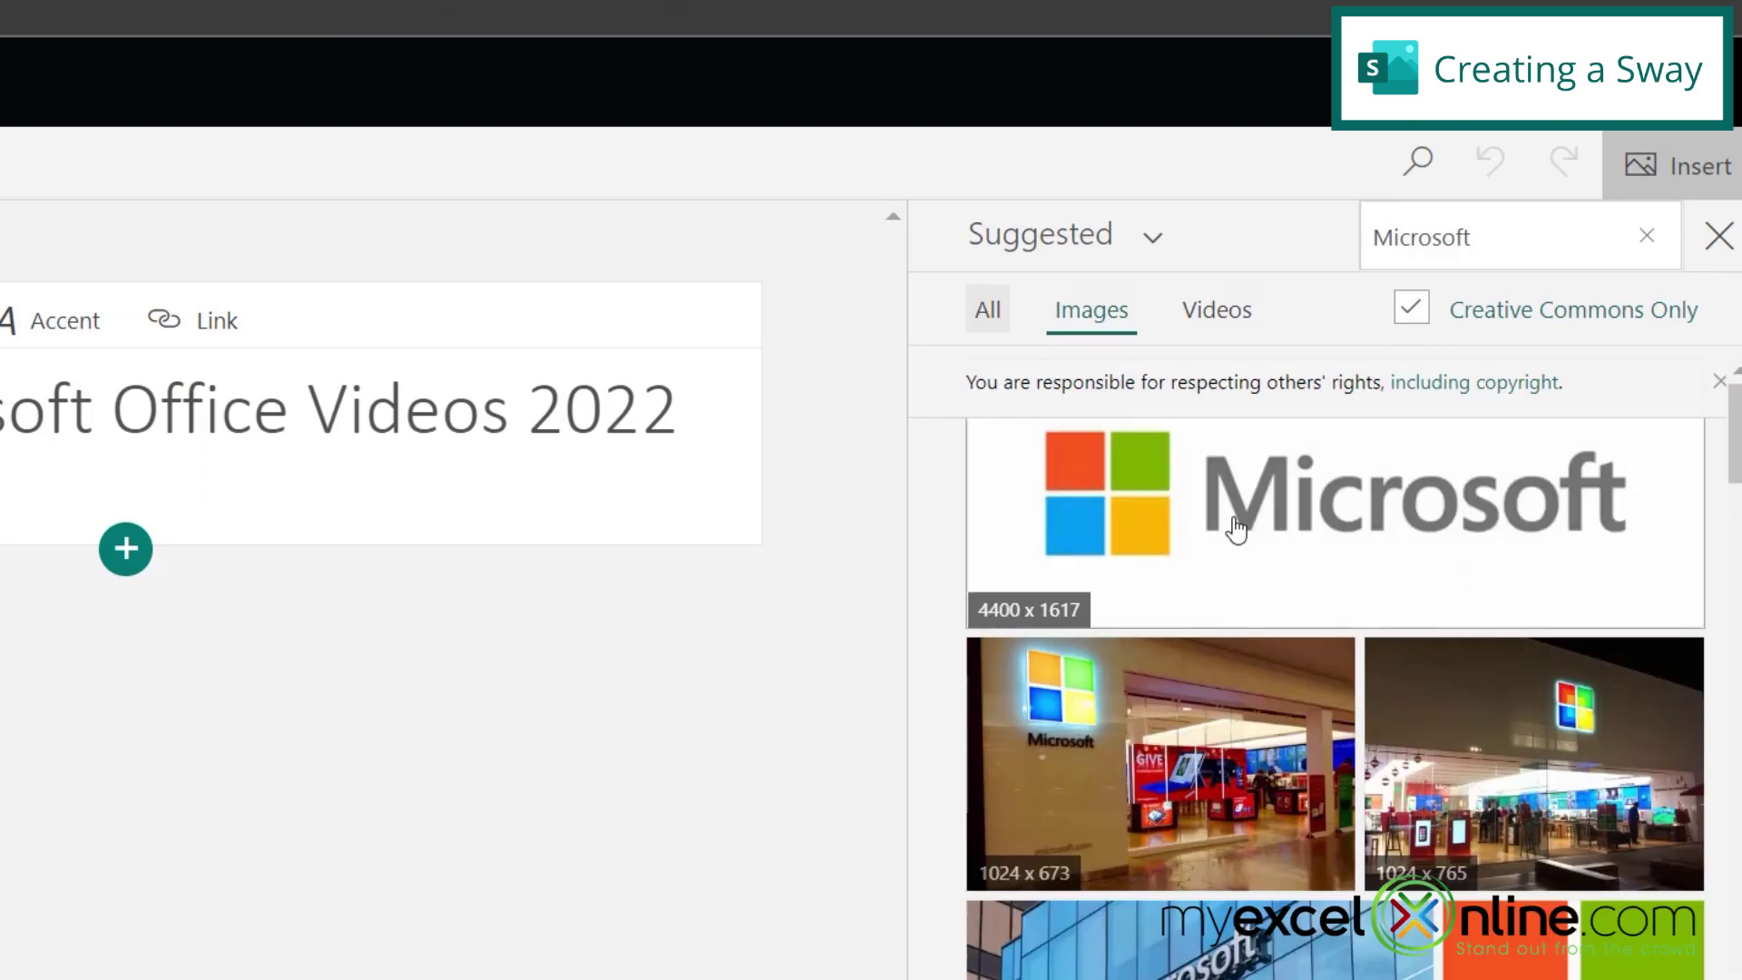
left_click(1235, 529)
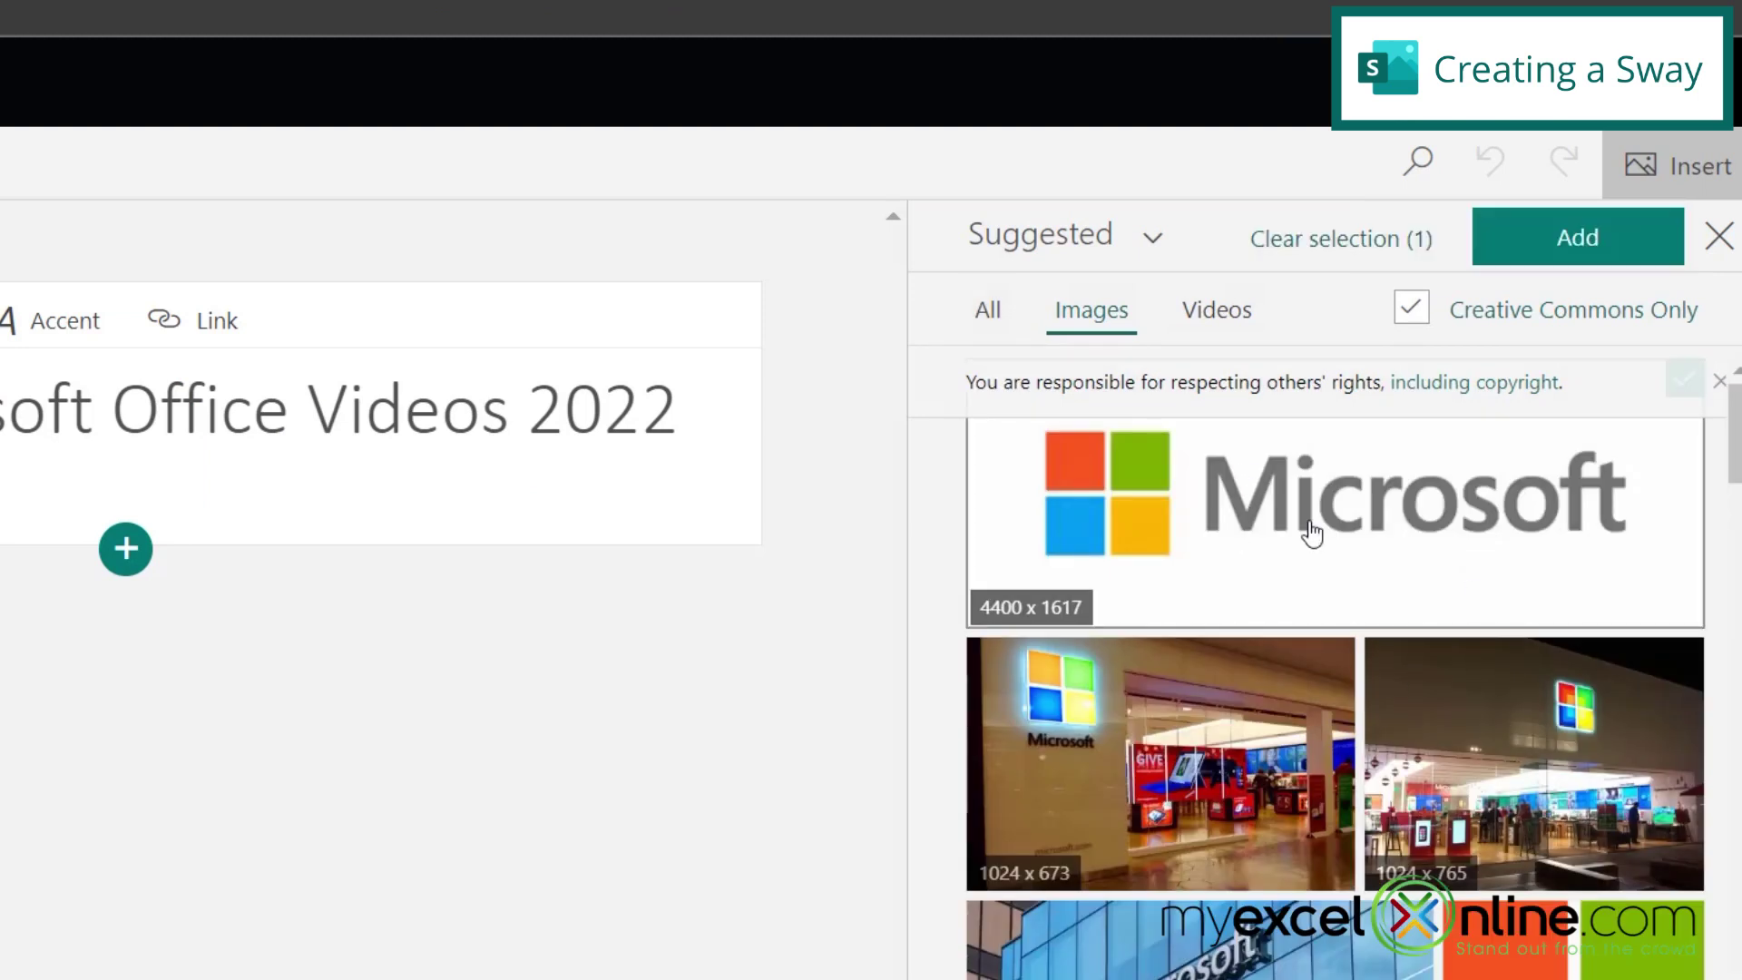
left_click(1601, 234)
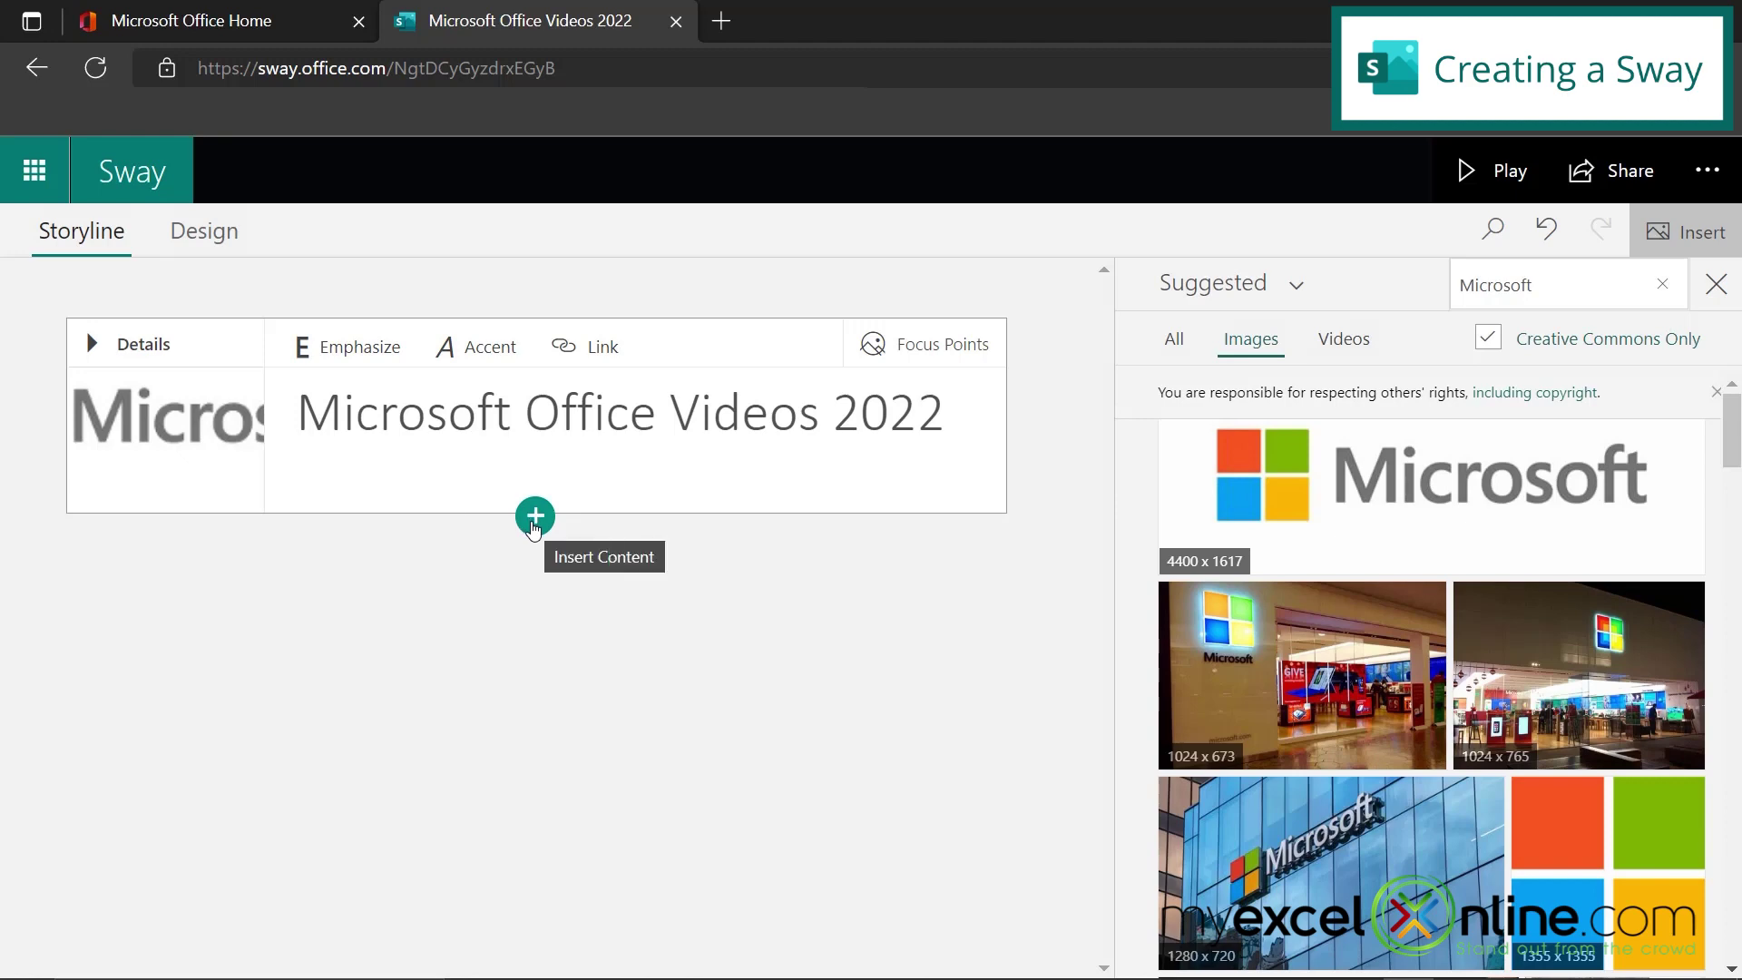
Insert an image card below the title with My device as the image source.
left_click(535, 517)
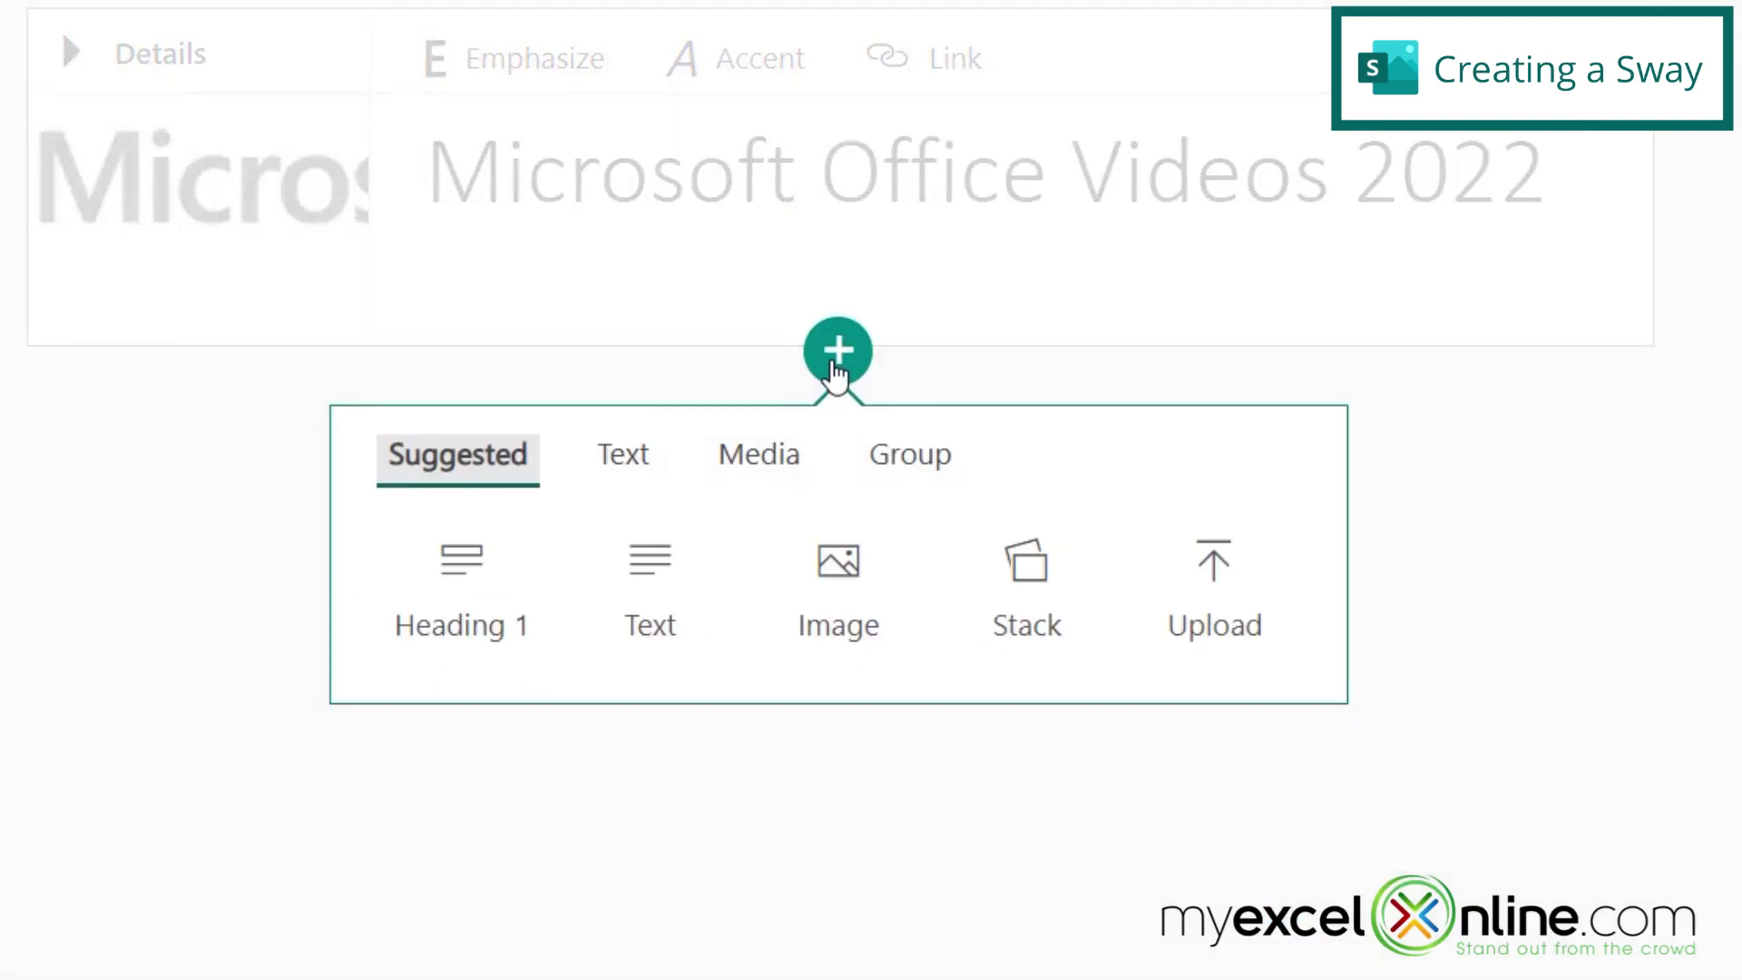
left_click(835, 603)
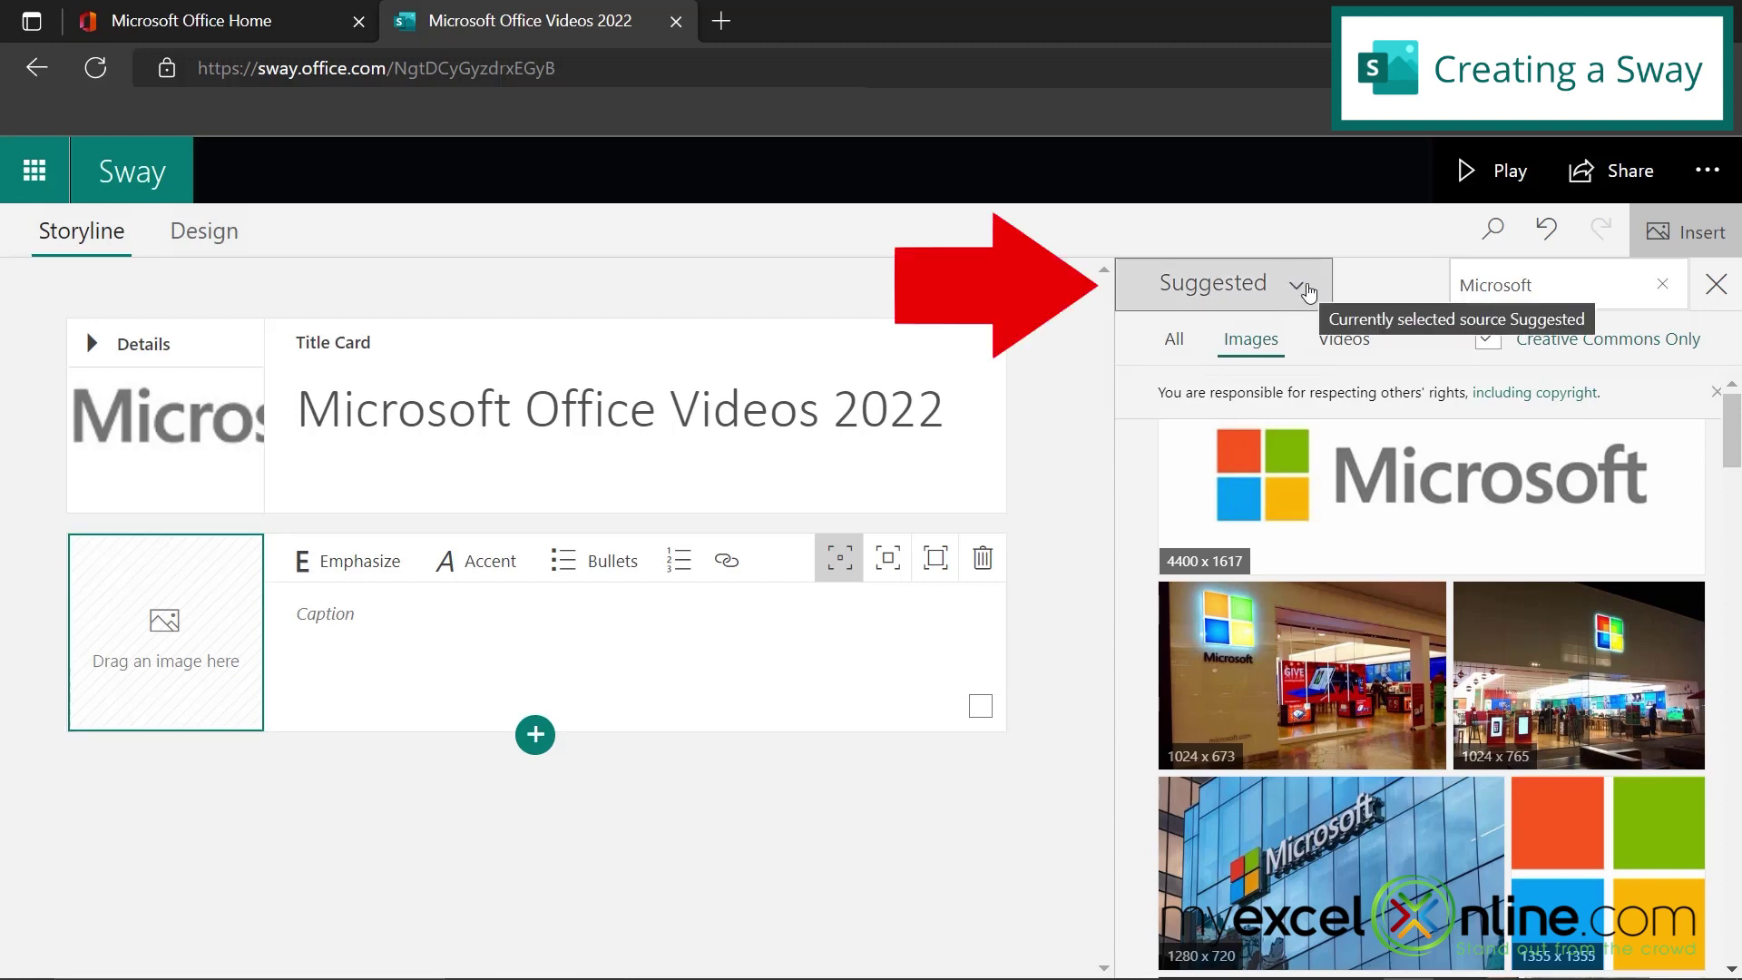
left_click(1297, 286)
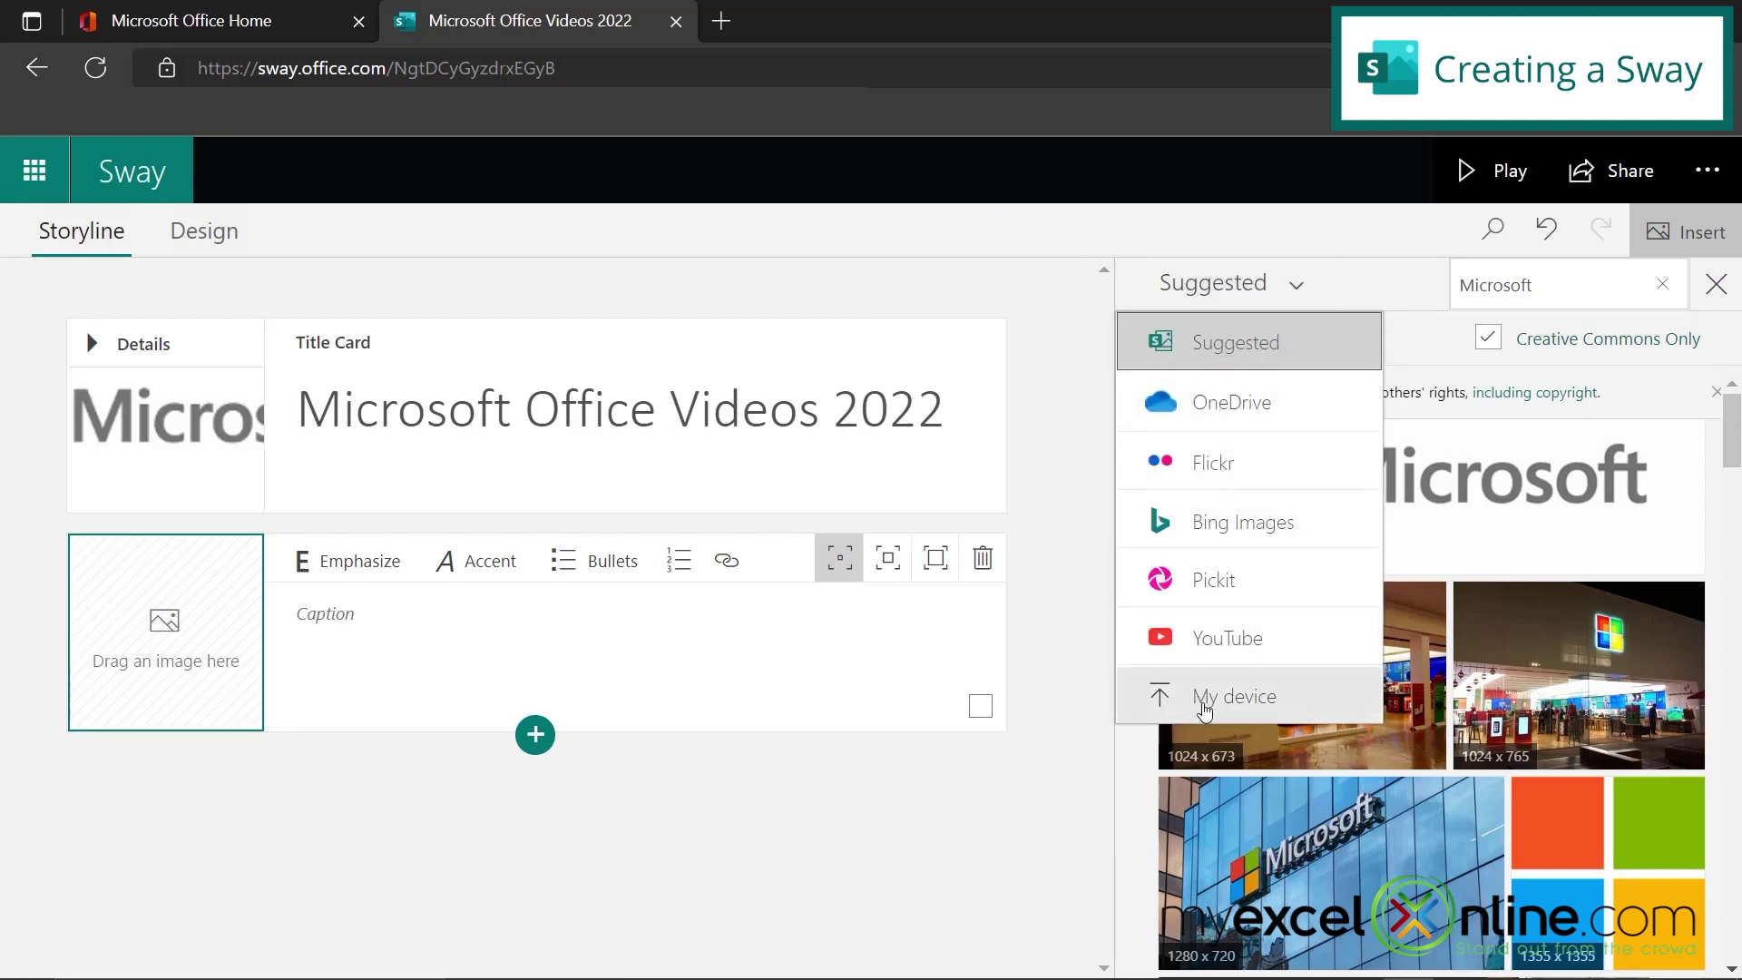
left_click(1205, 707)
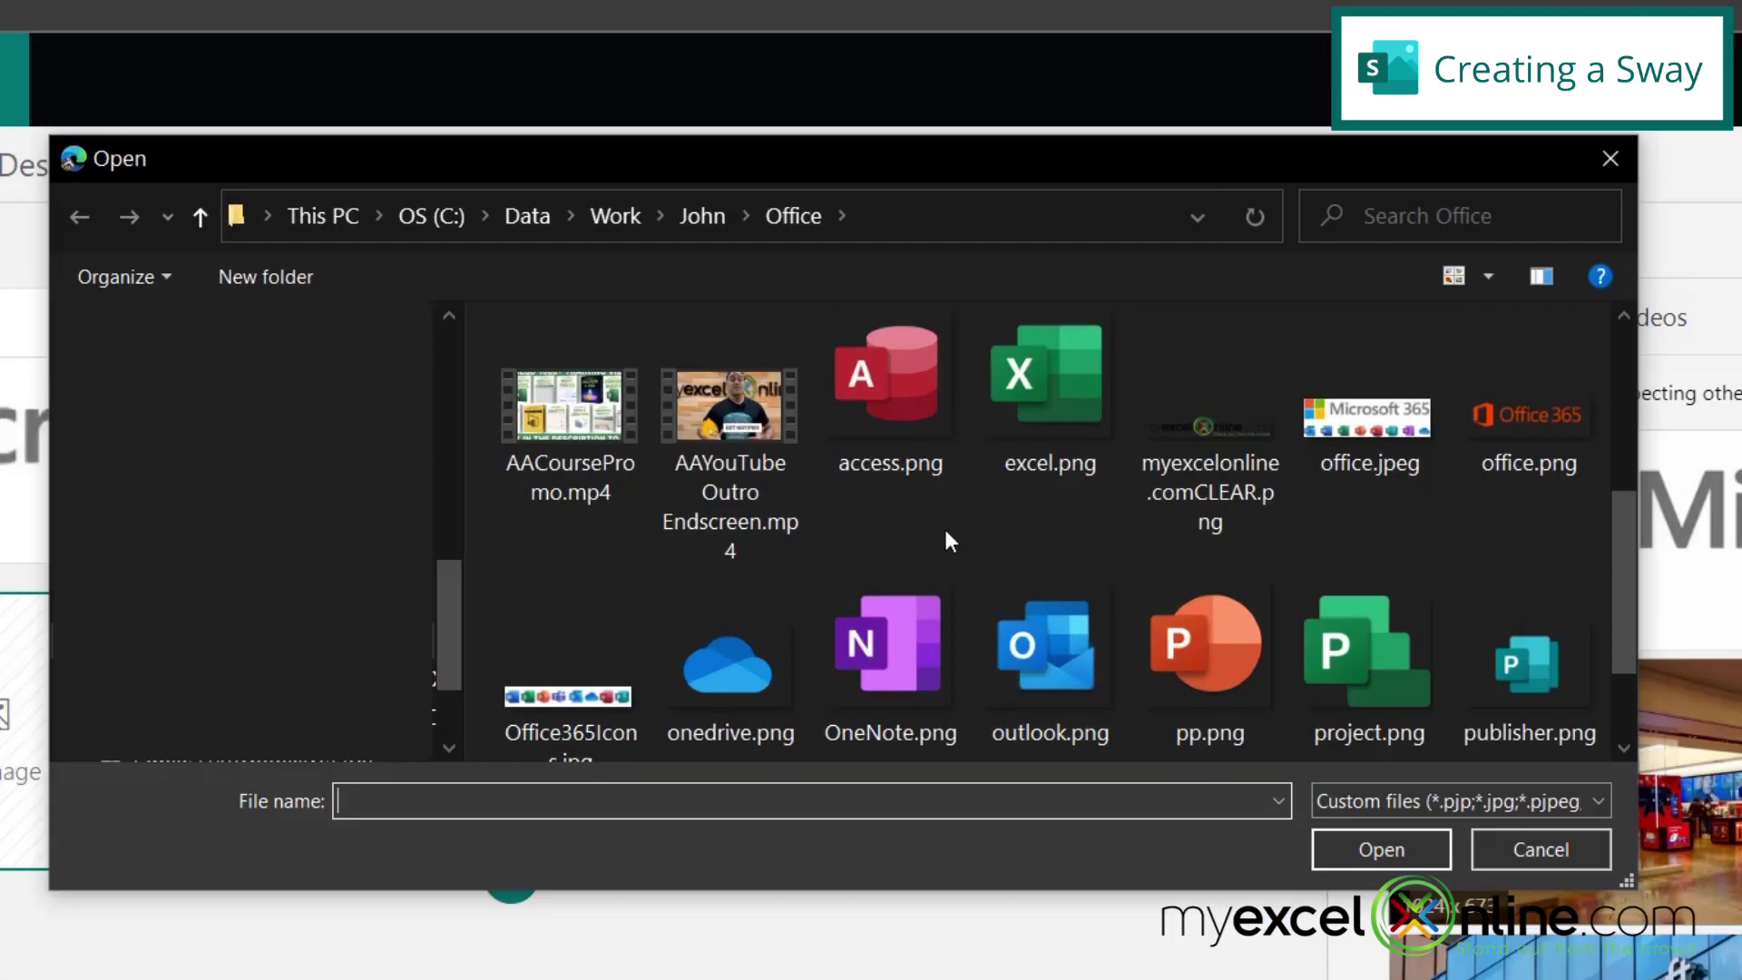
Upload the Office app icon PNGs, including Access, Excel, OneDrive, OneNote, Outlook, PowerPoint and Project.
left_click(893, 395)
left_click(1053, 400, "ctrl")
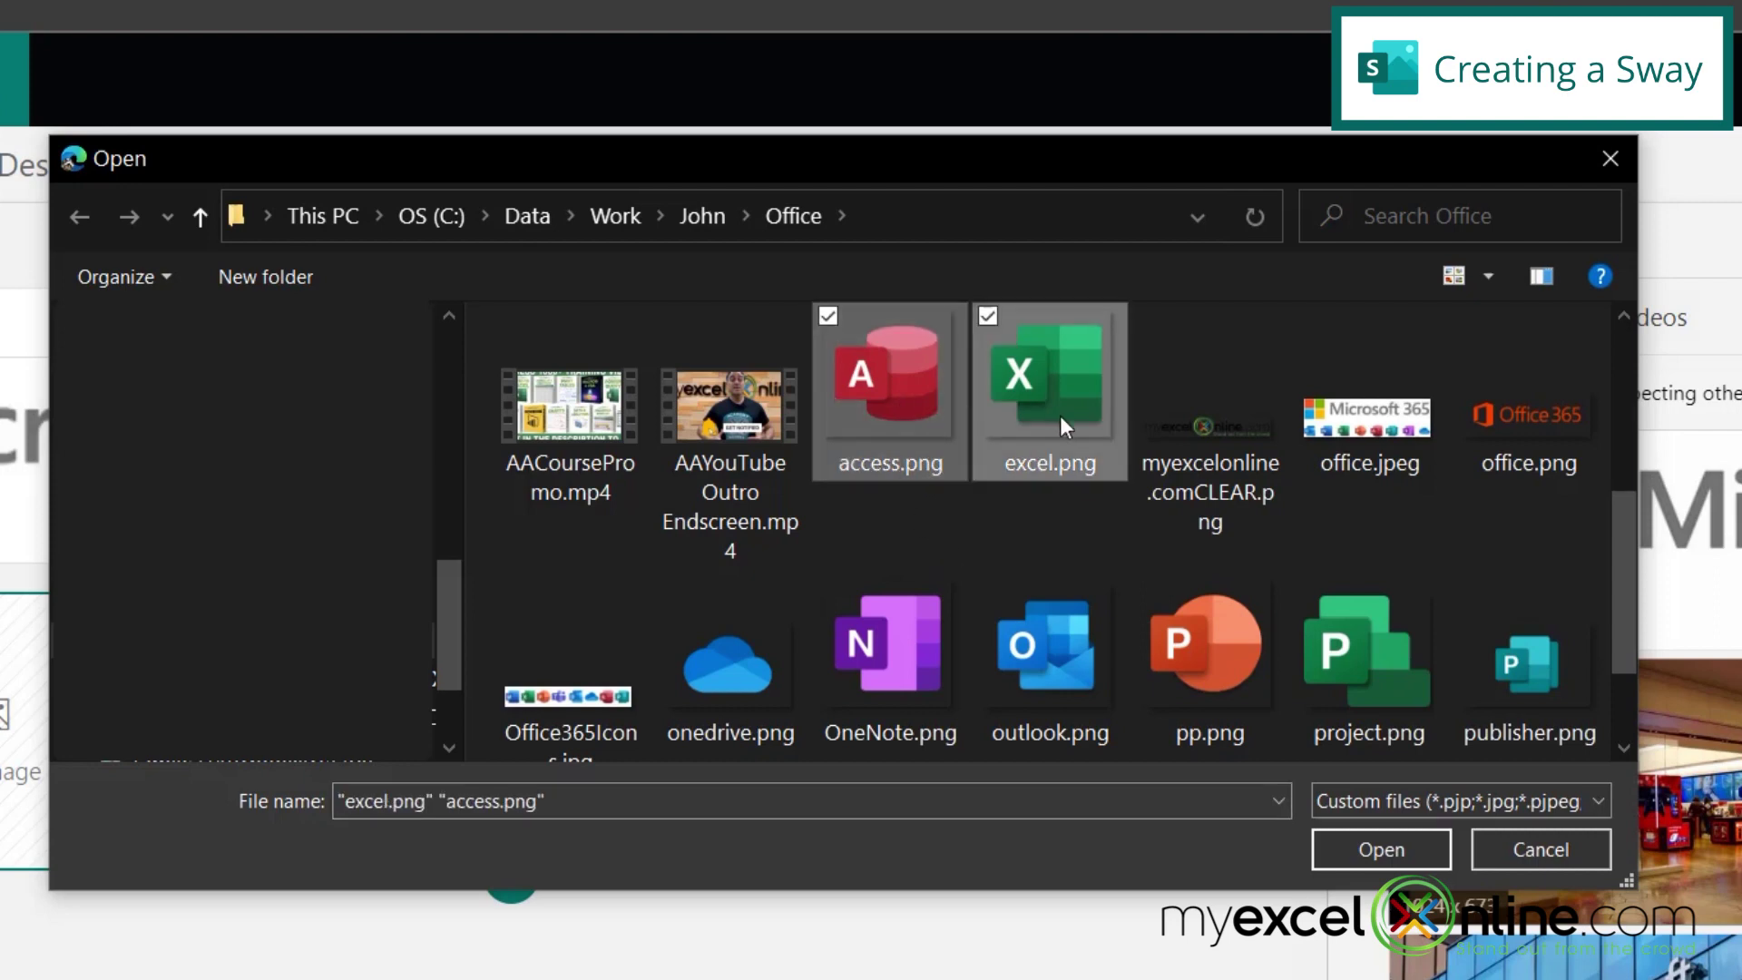
left_click(715, 673, "ctrl")
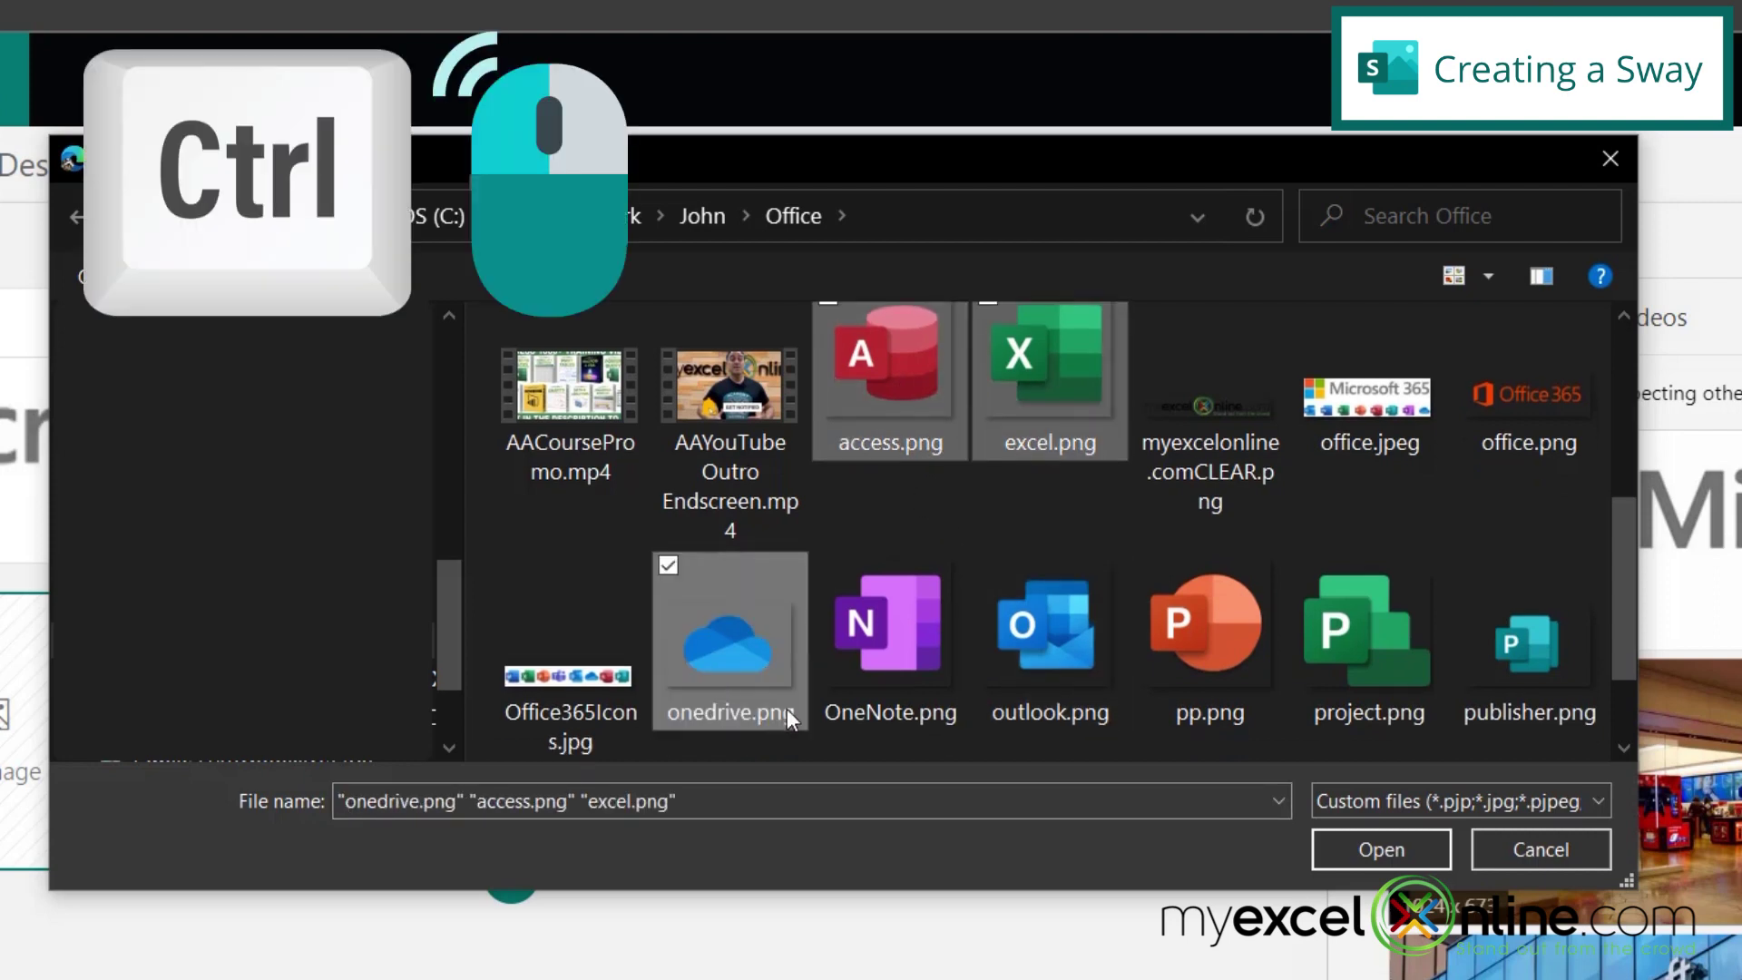
left_click(863, 634, "ctrl")
left_click(1036, 641, "ctrl")
left_click(1163, 661, "ctrl")
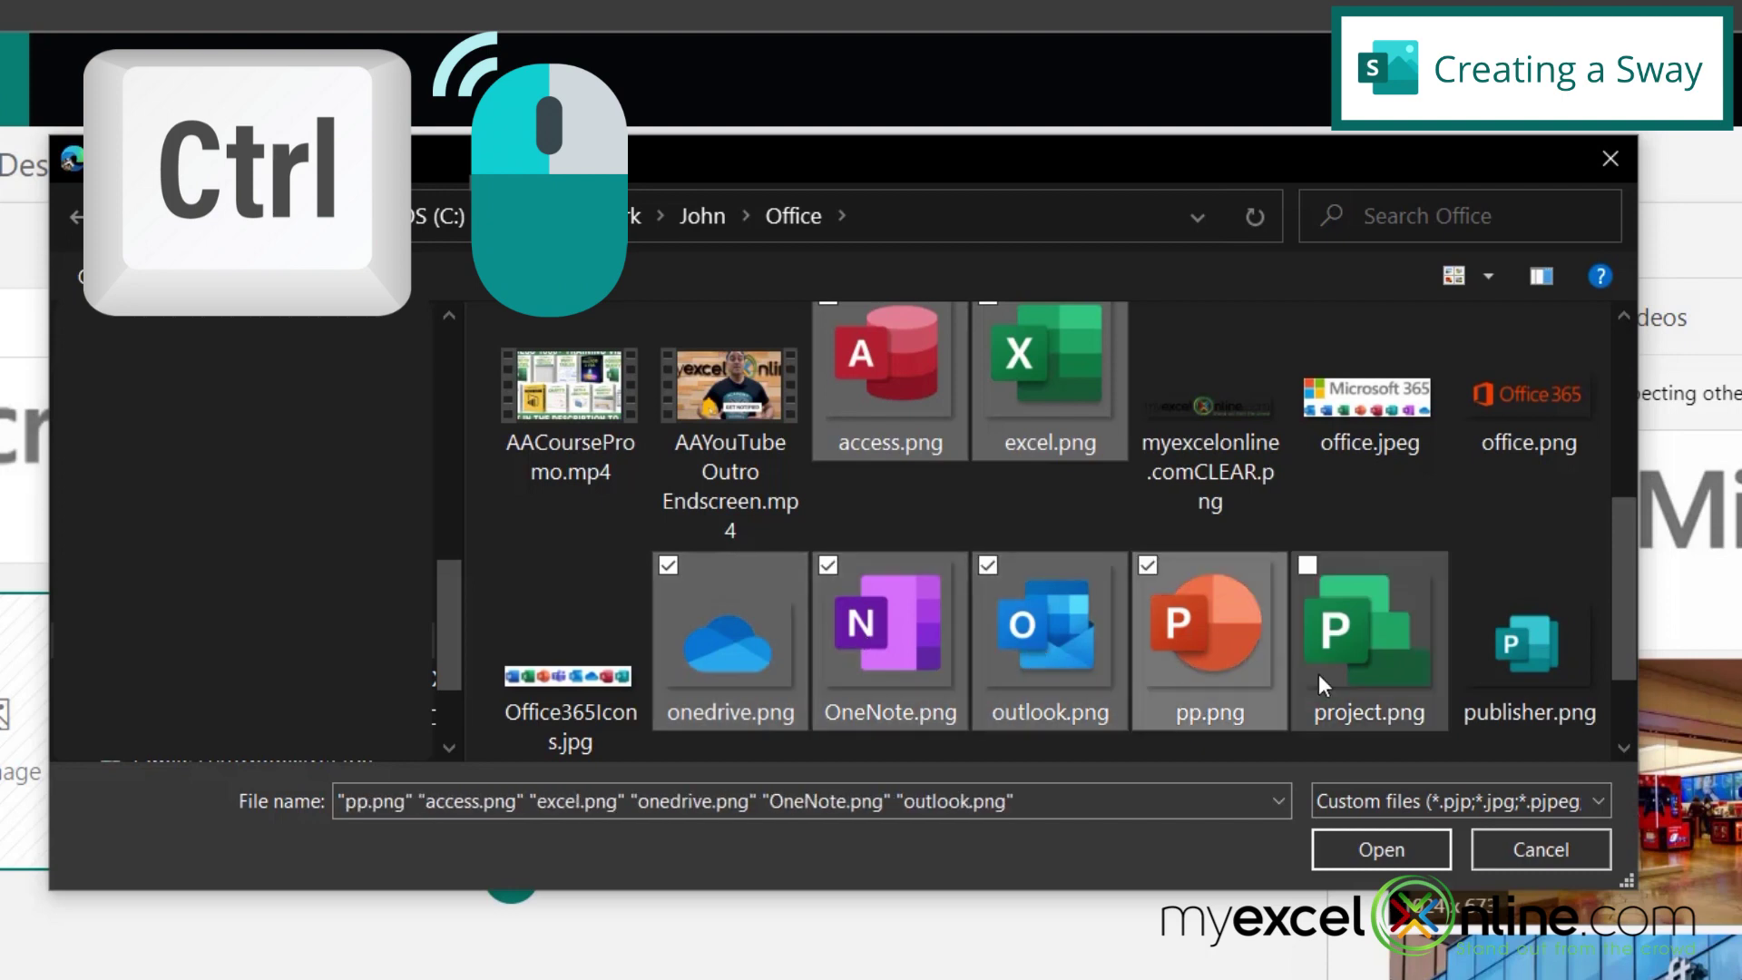
left_click(1327, 648, "ctrl")
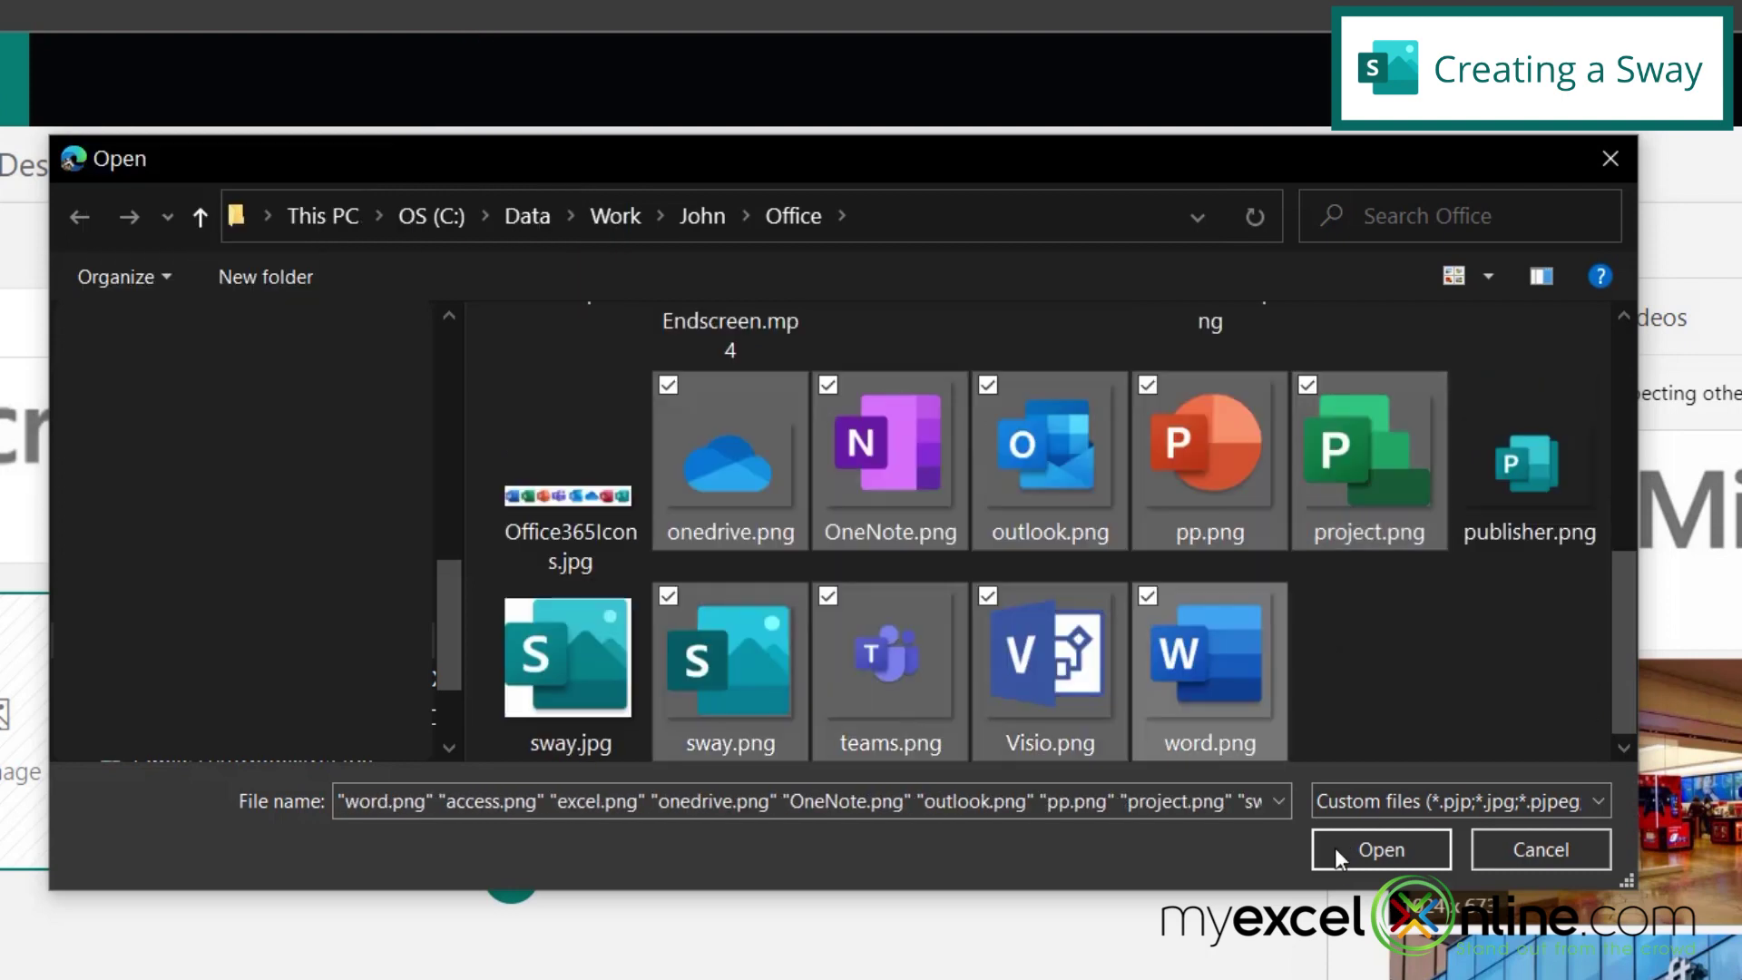
left_click(1366, 856)
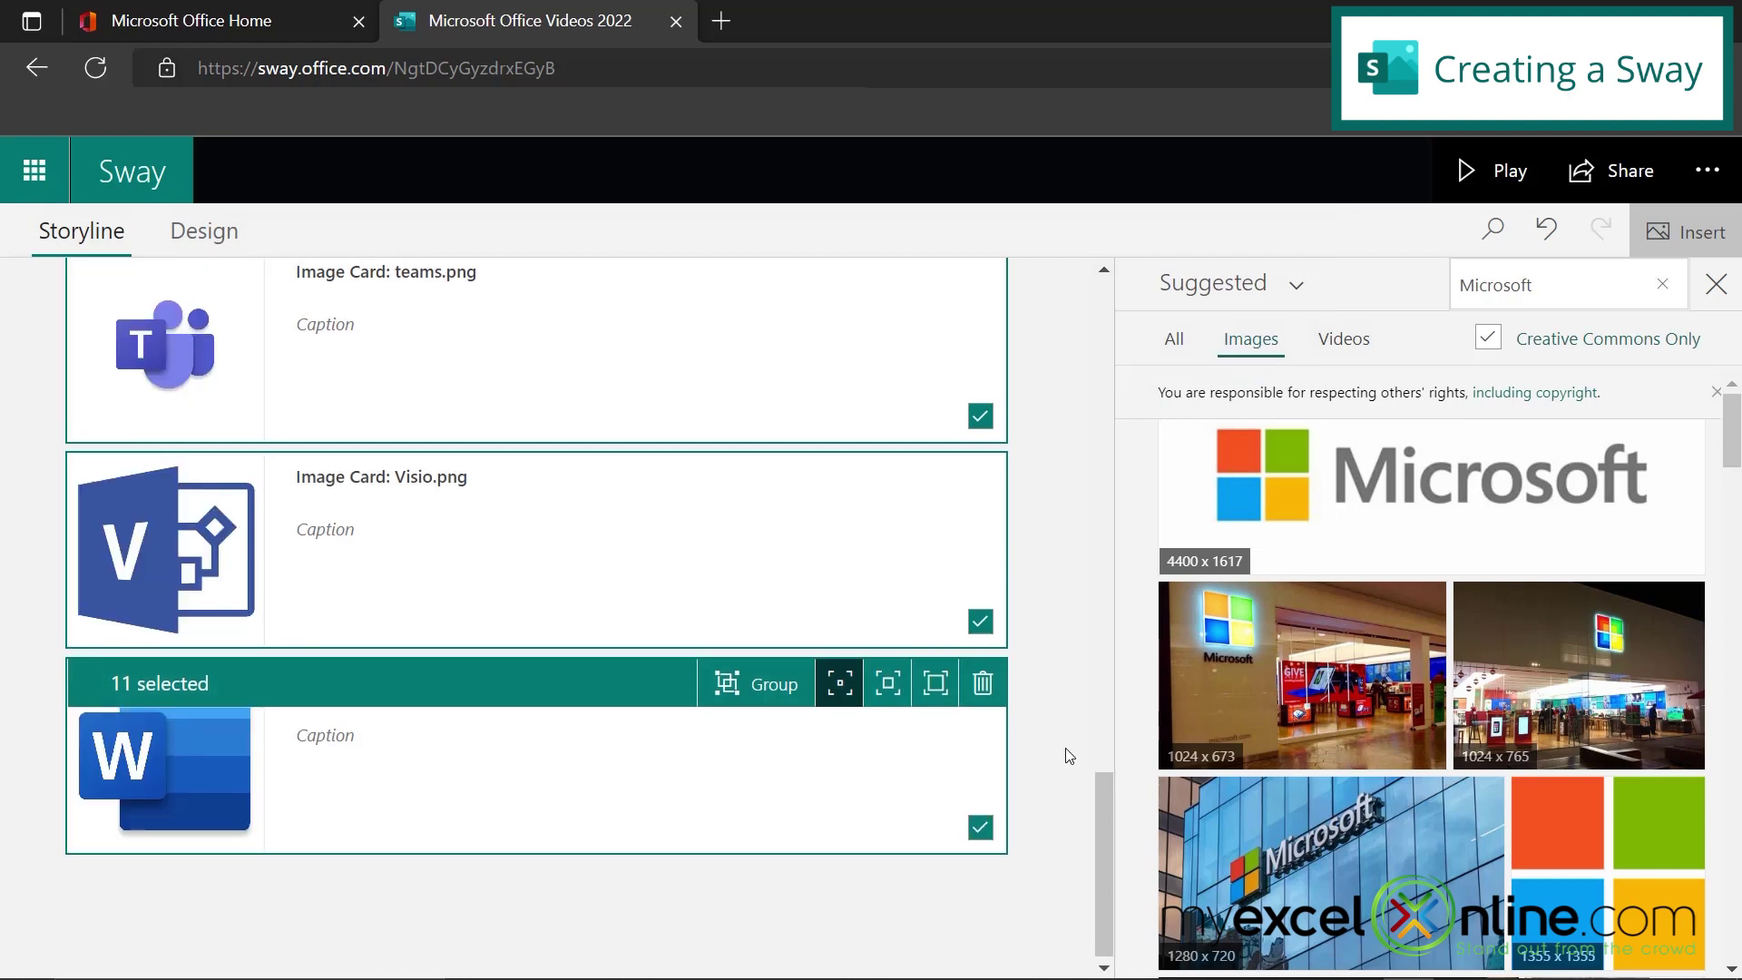
Return to the top of the storyline and select only the Access card.
scroll(1067, 755, "up", 10)
scroll(1067, 754, "up", 8)
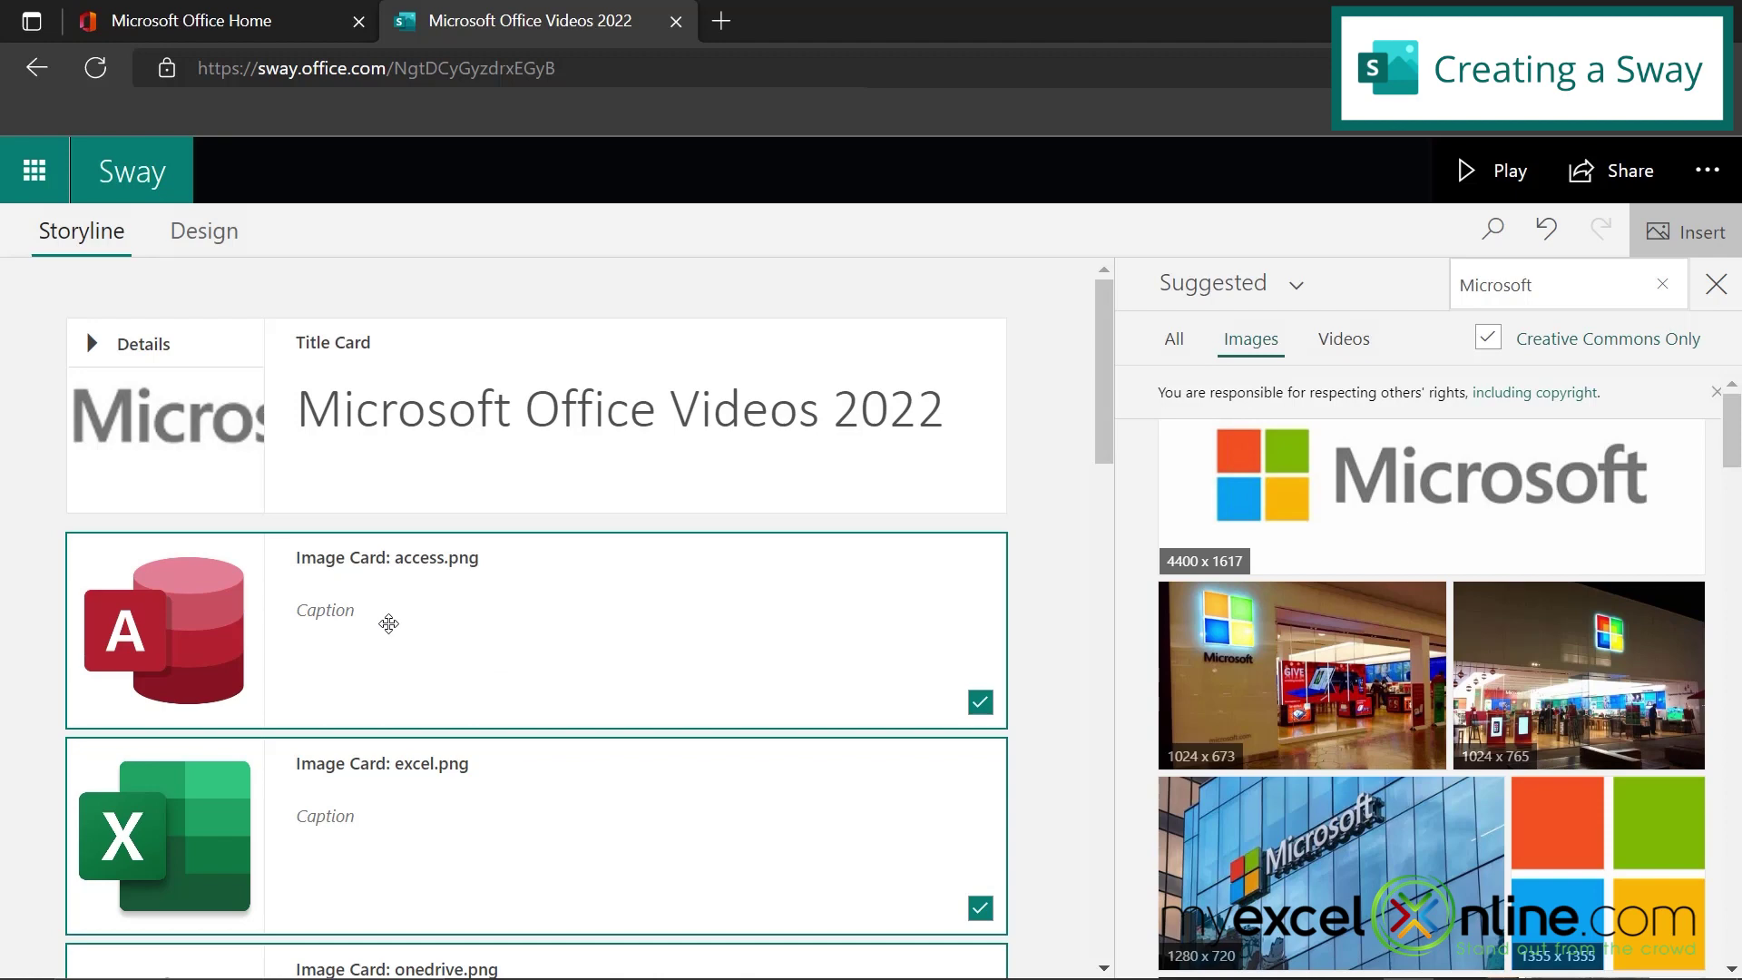
left_click(355, 654)
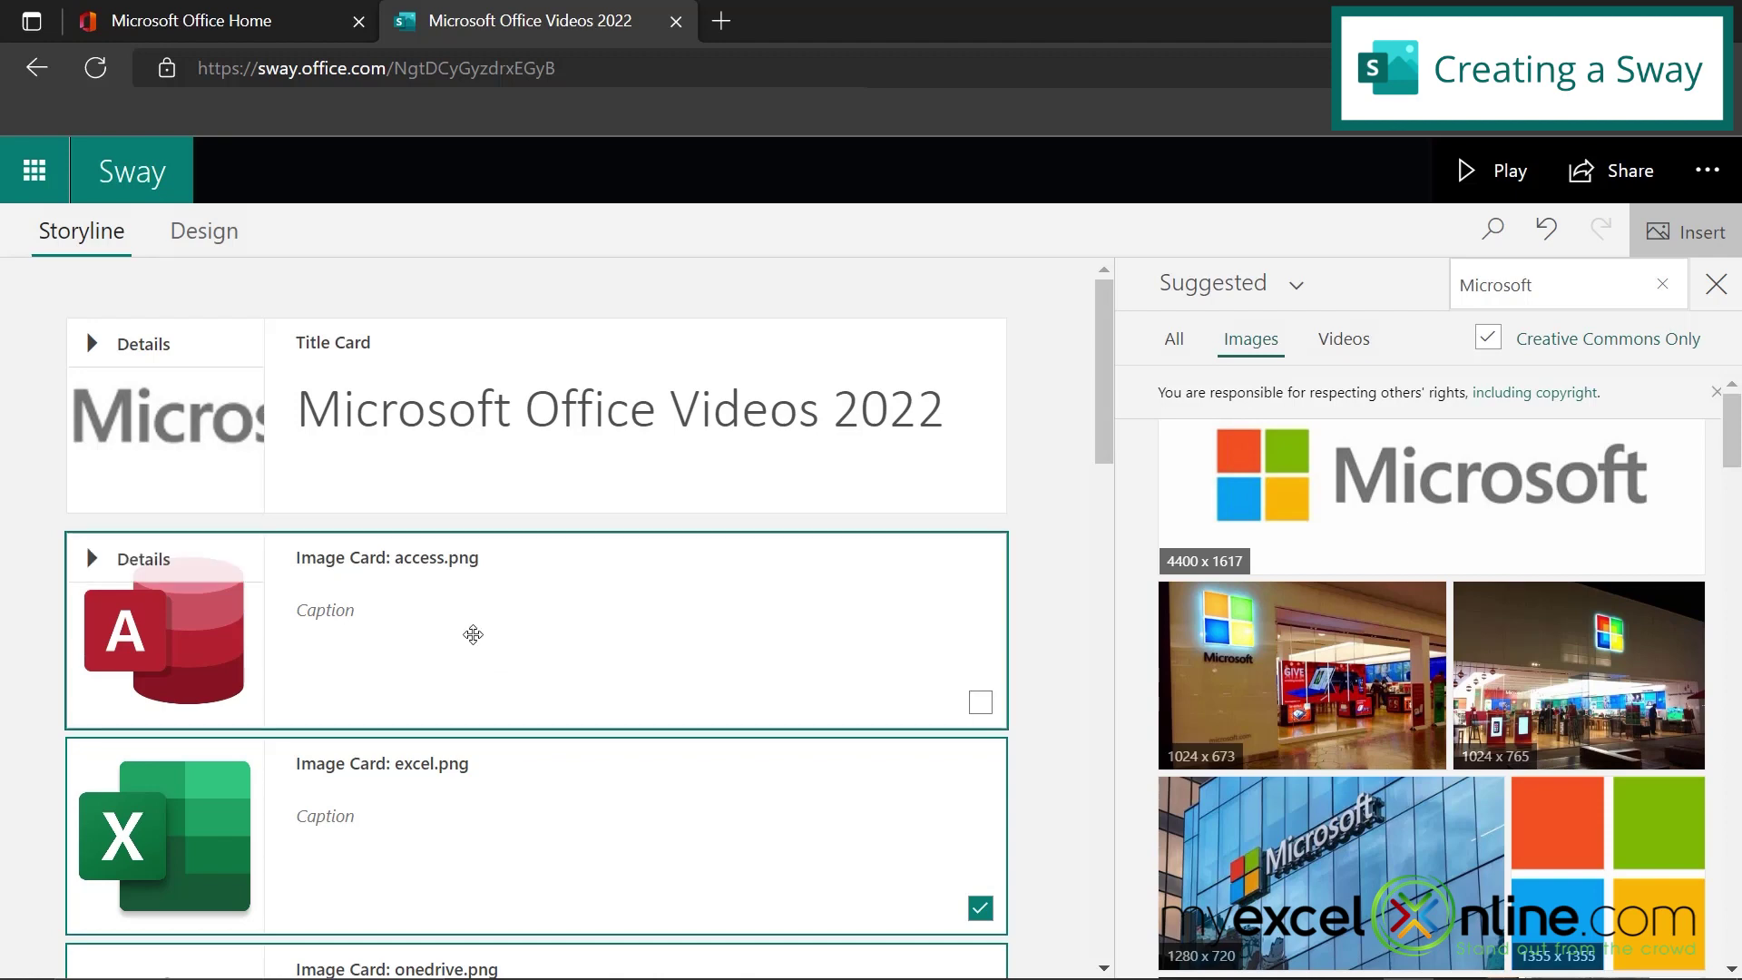
Expand the Access card and view its image's focus point settings.
left_click(110, 577)
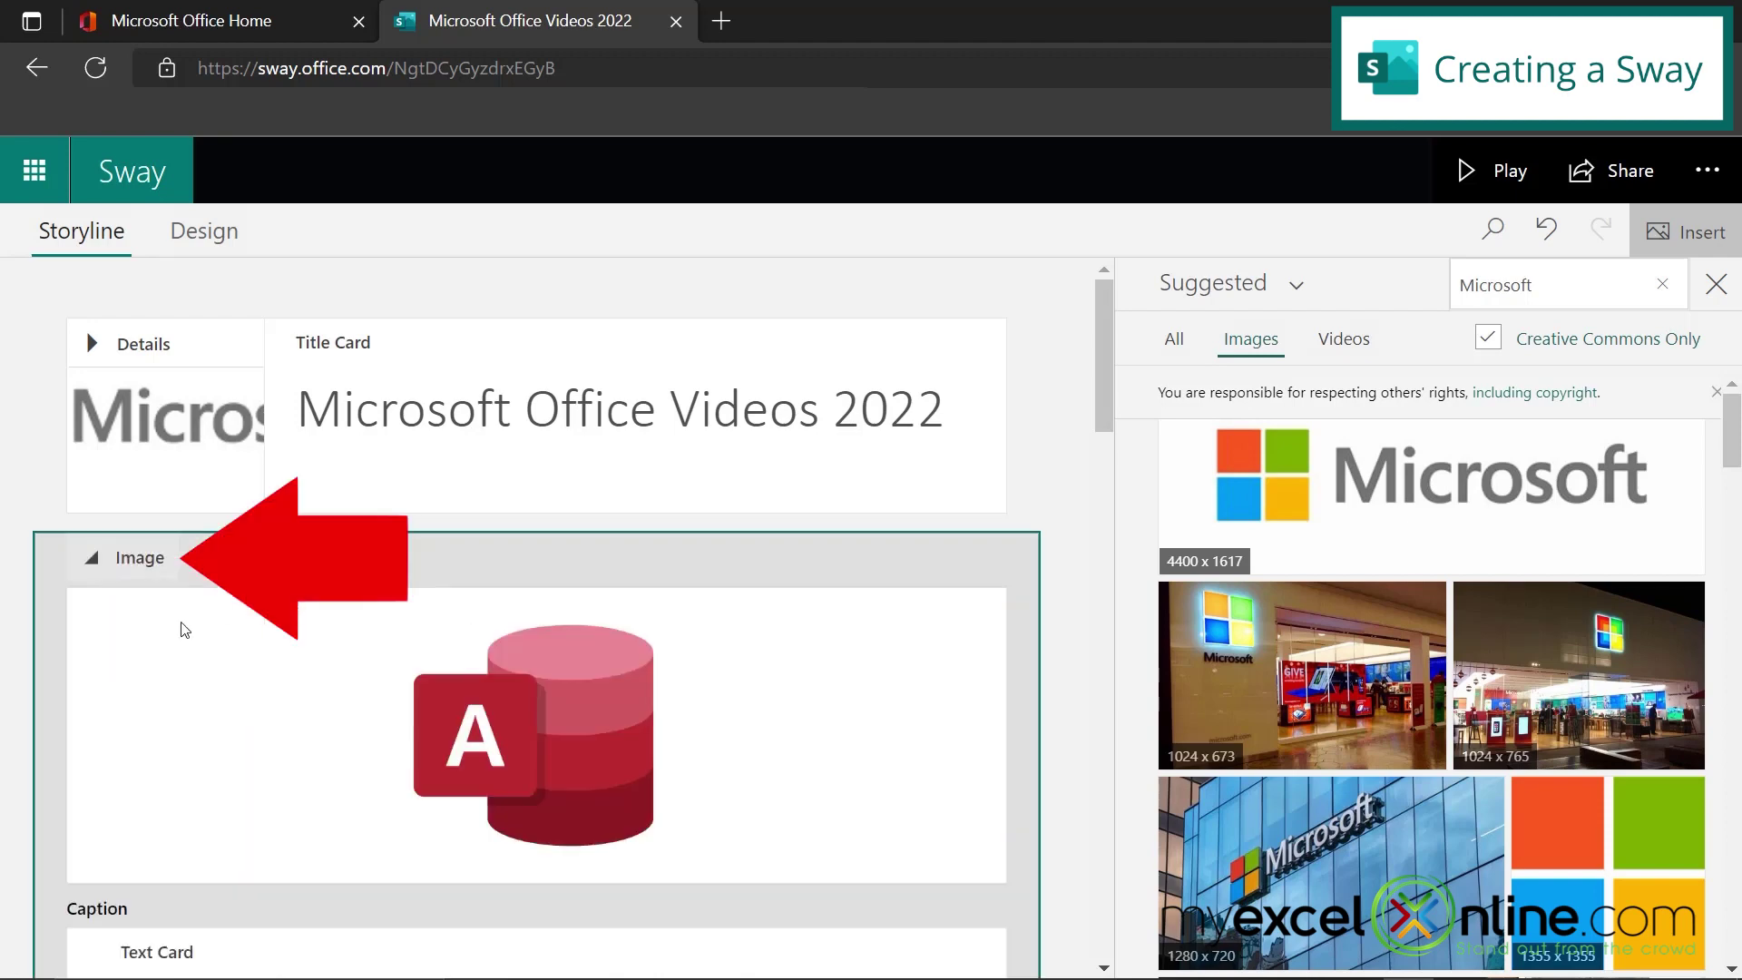
left_click(607, 737)
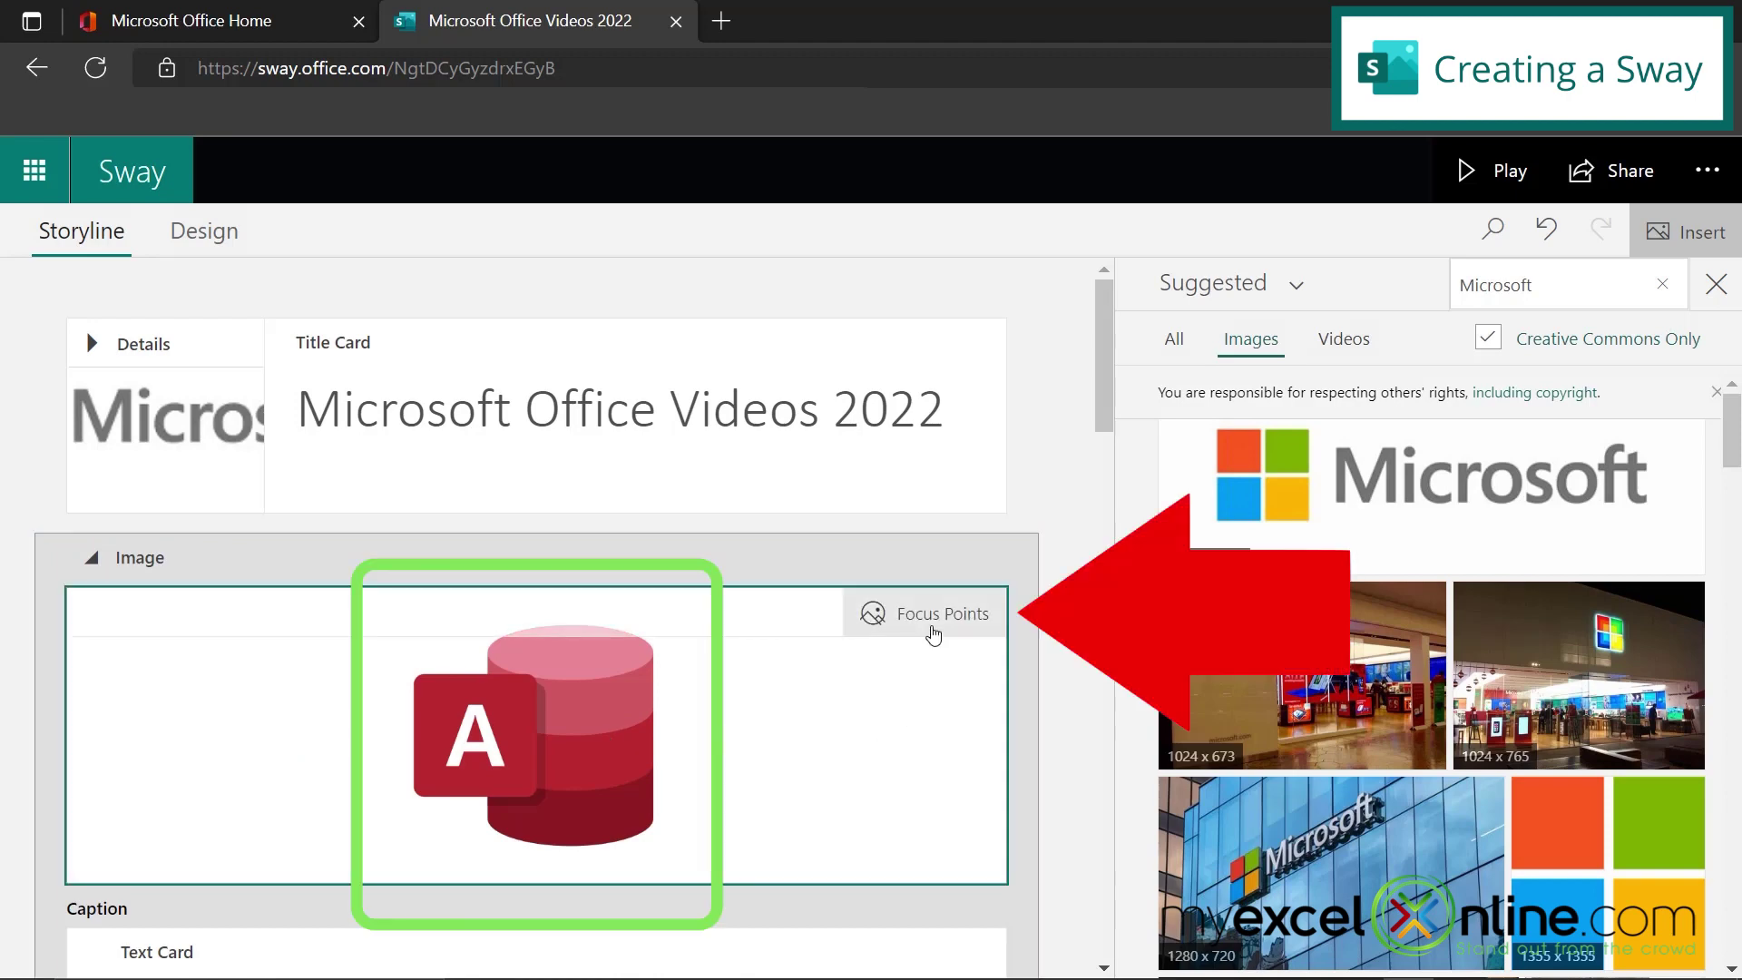
left_click(933, 630)
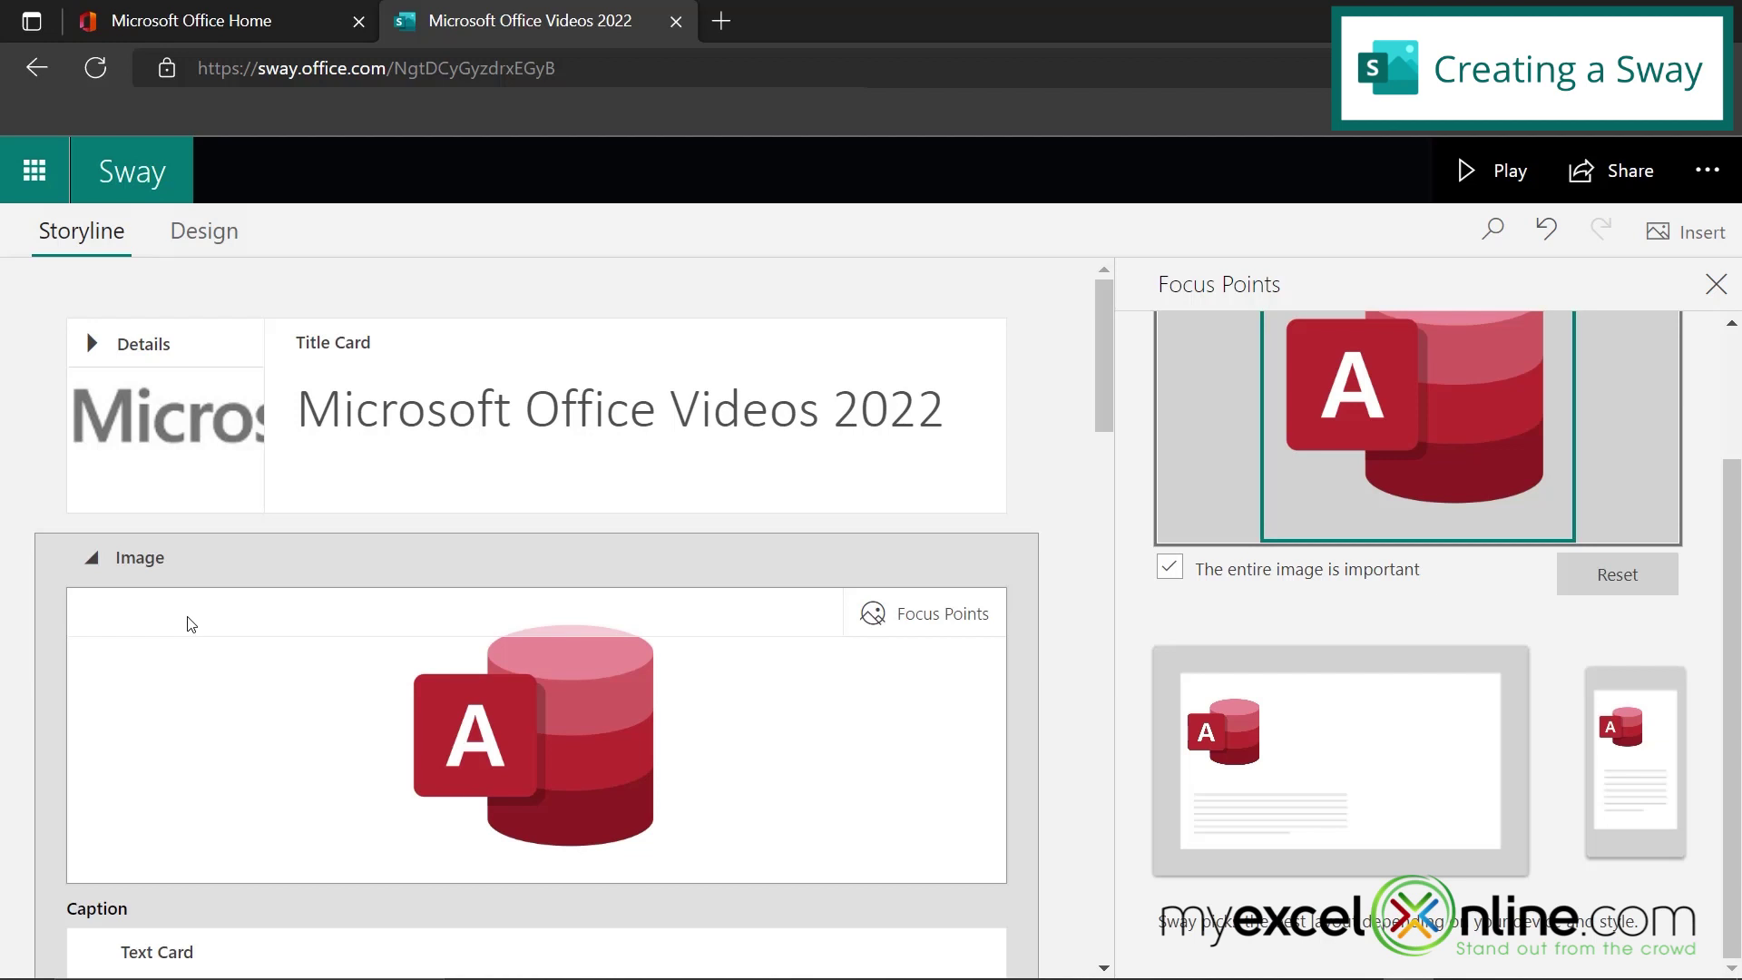
Collapse the Access card and caption it 'Access for Data Management'.
left_click(128, 557)
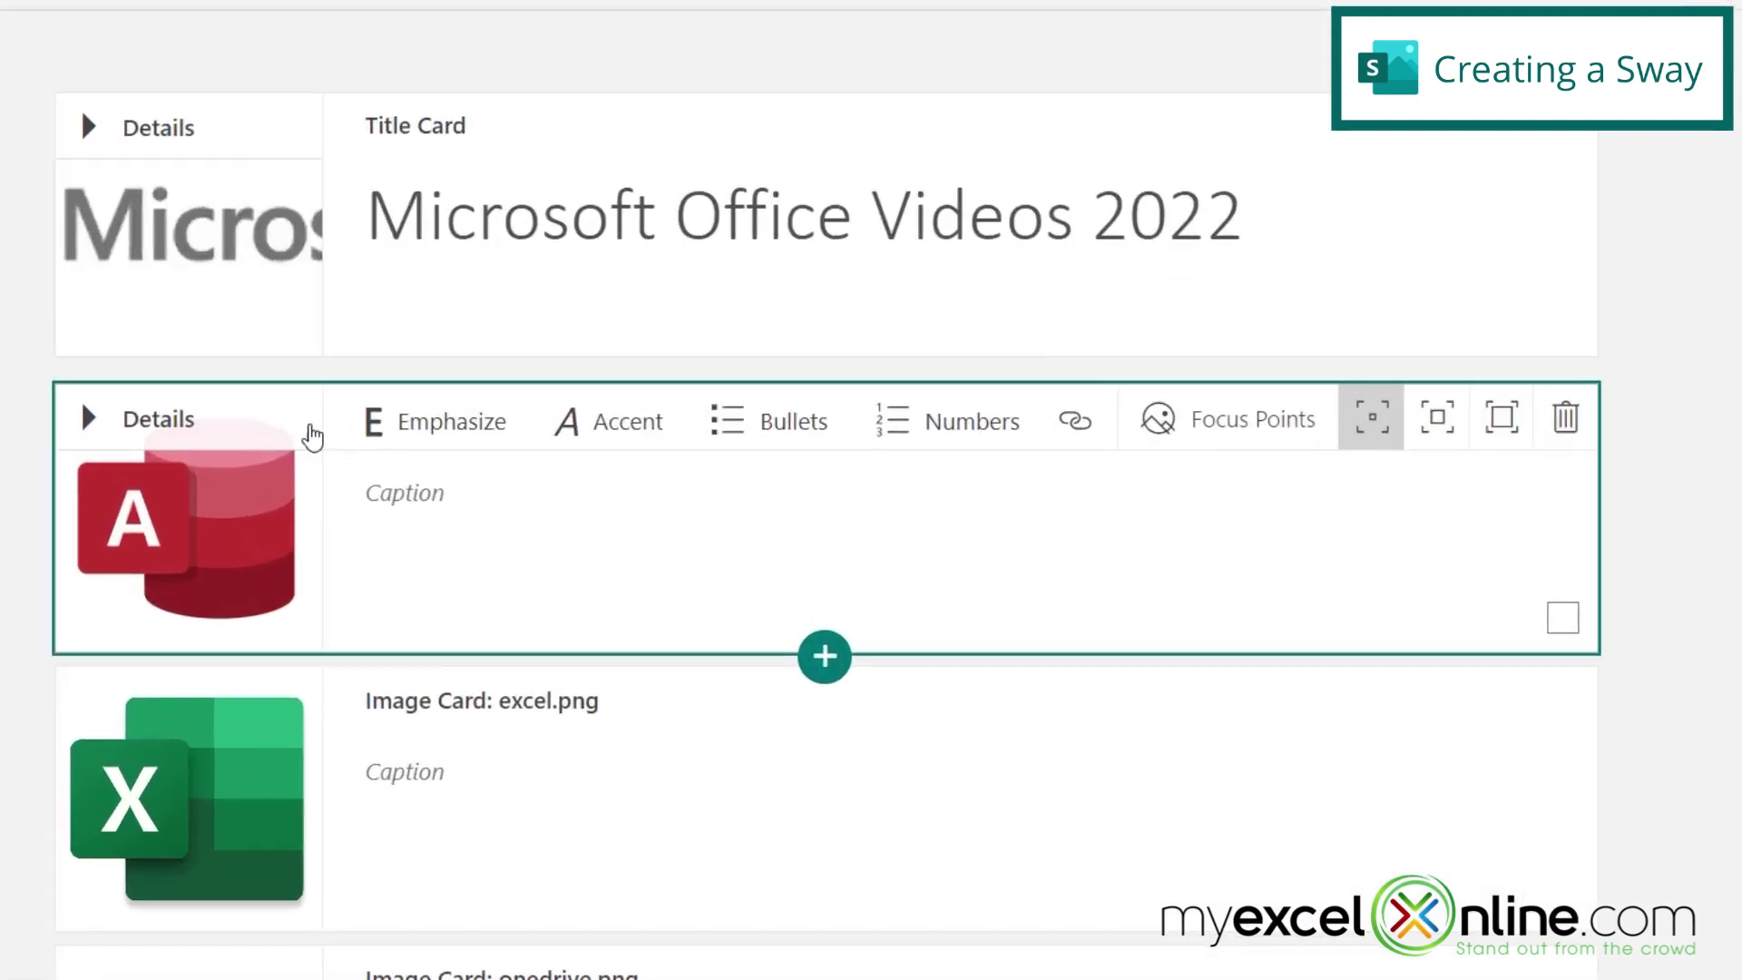
left_click(426, 491)
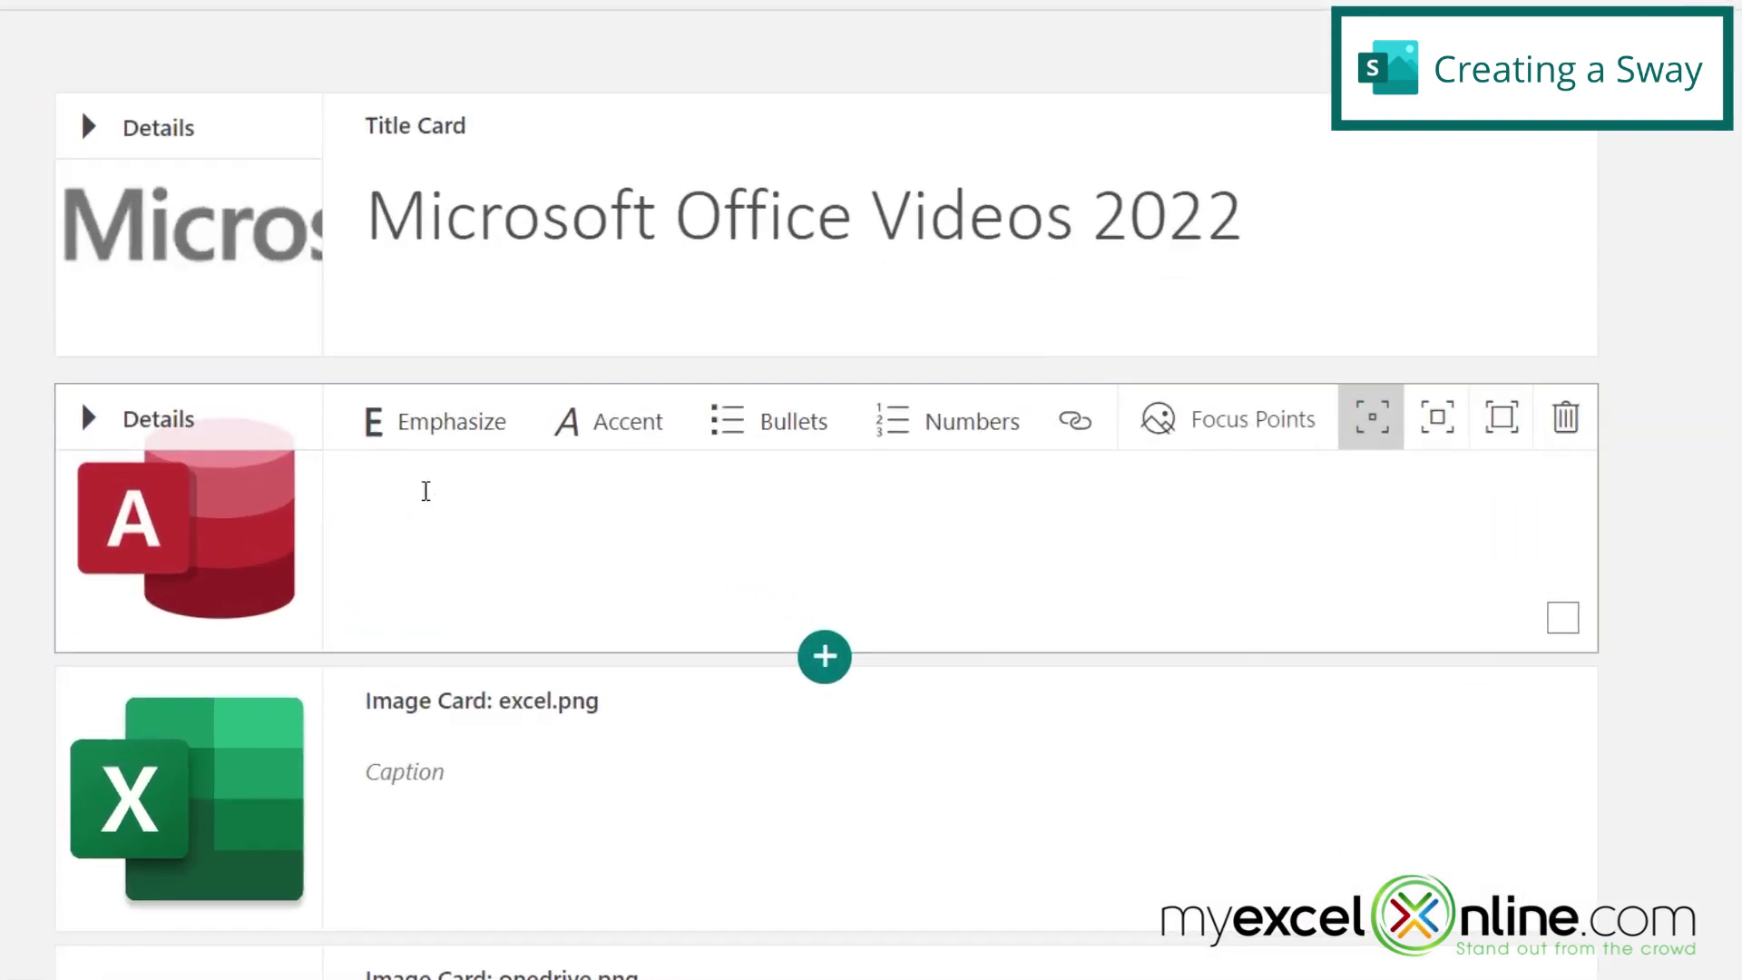
type("Access for Data Management")
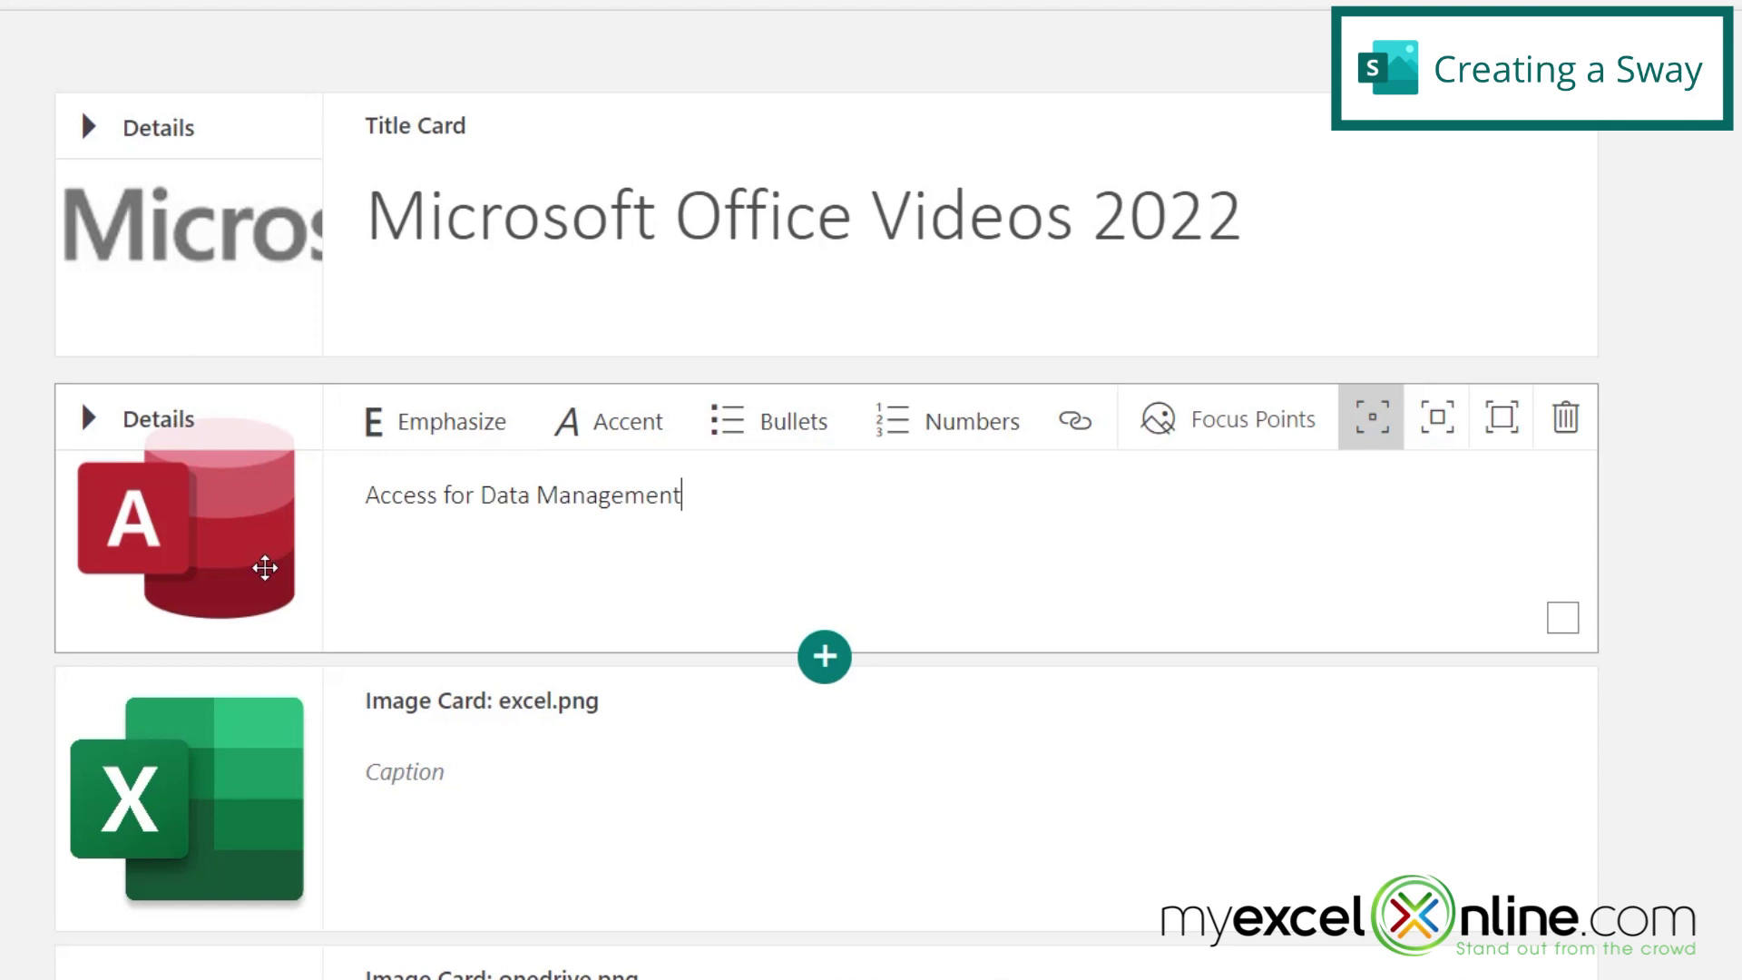
Caption the Excel image card 'Excel for Data Analysis'.
left_click(585, 767)
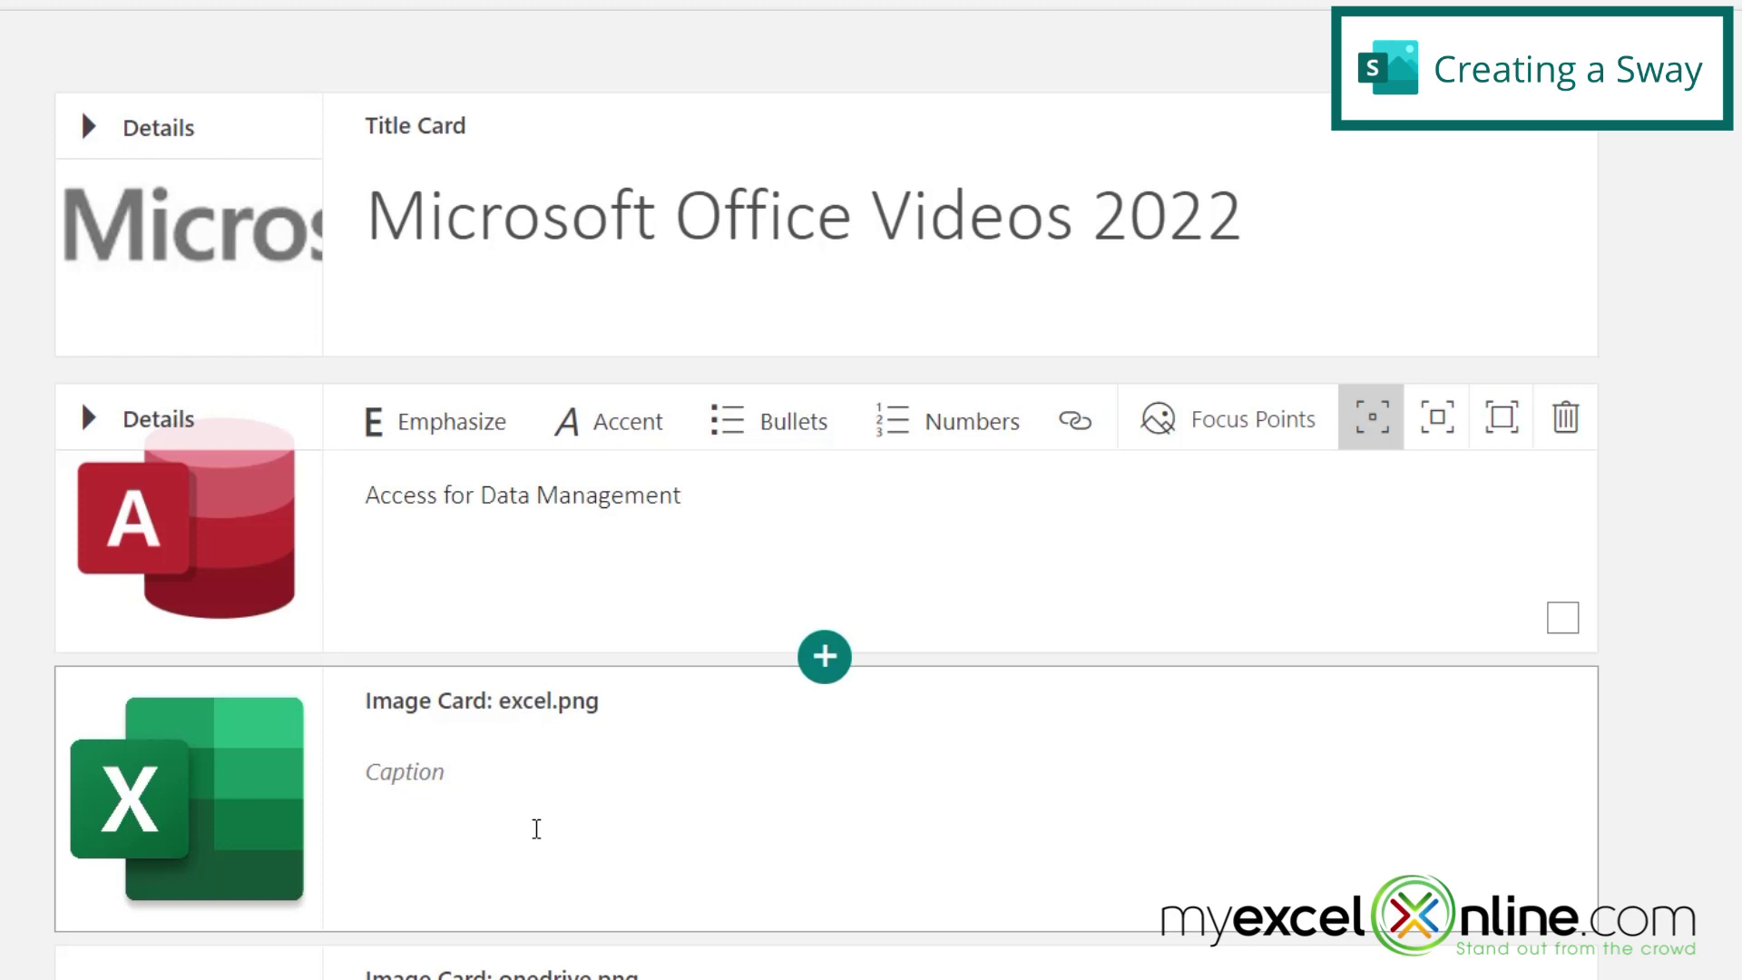
left_click(520, 792)
type("Ex")
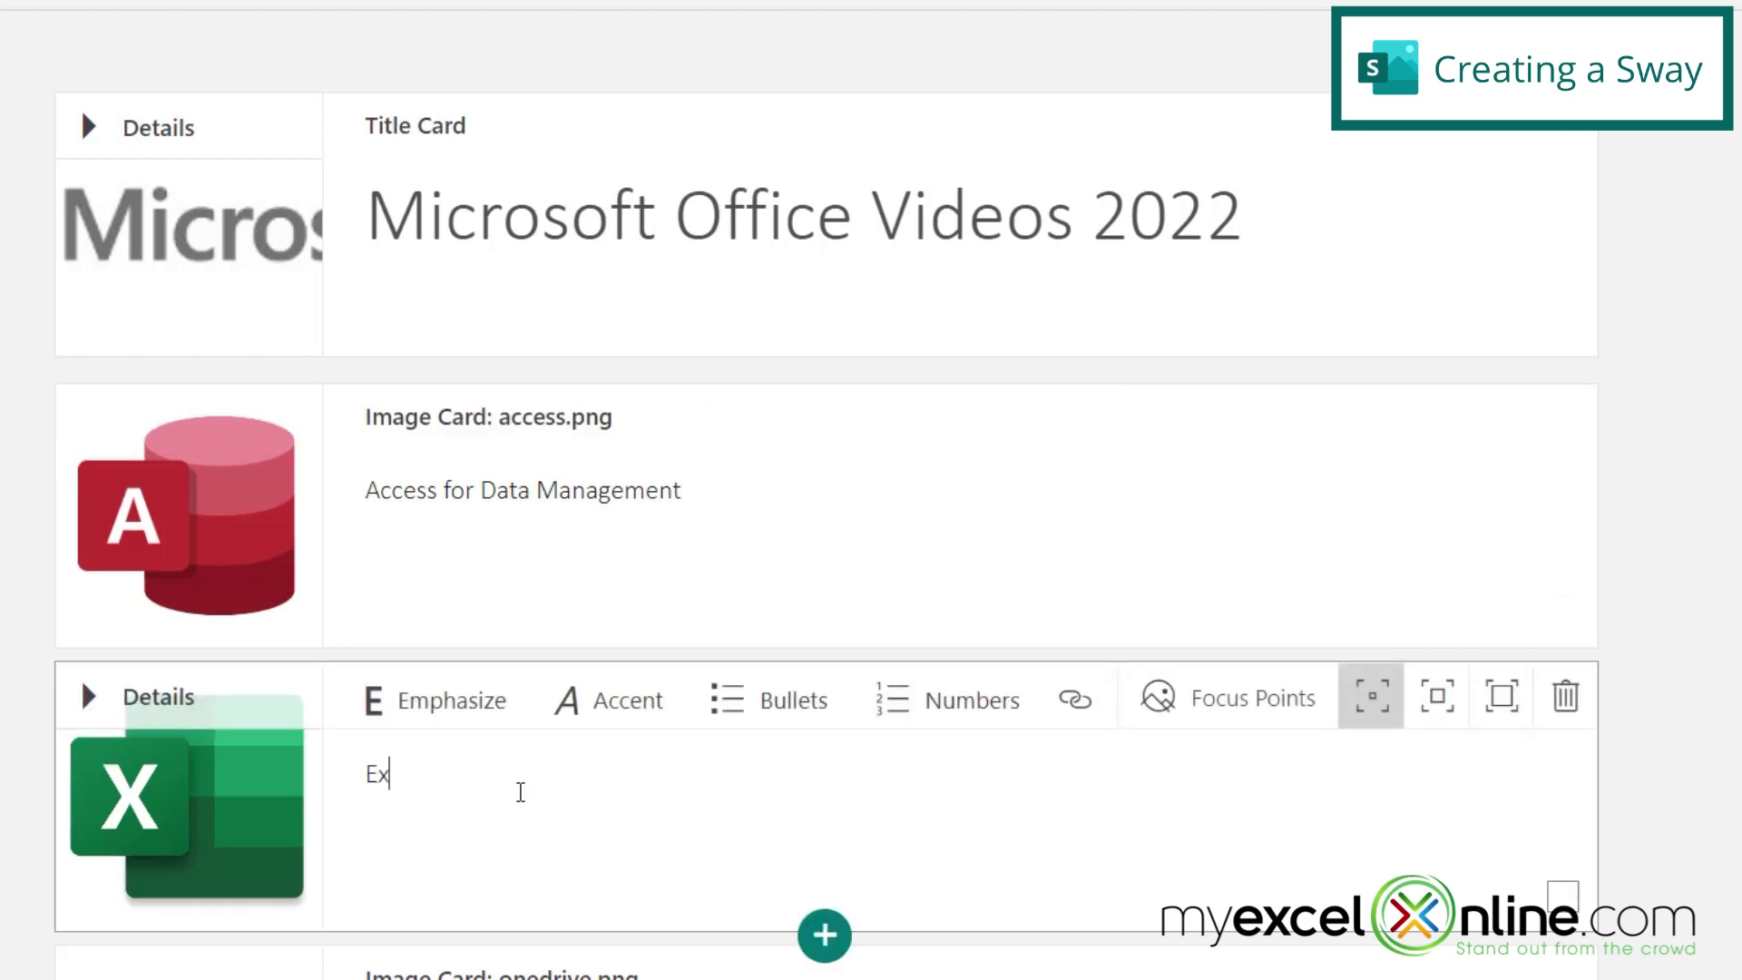
type("cel for Data ")
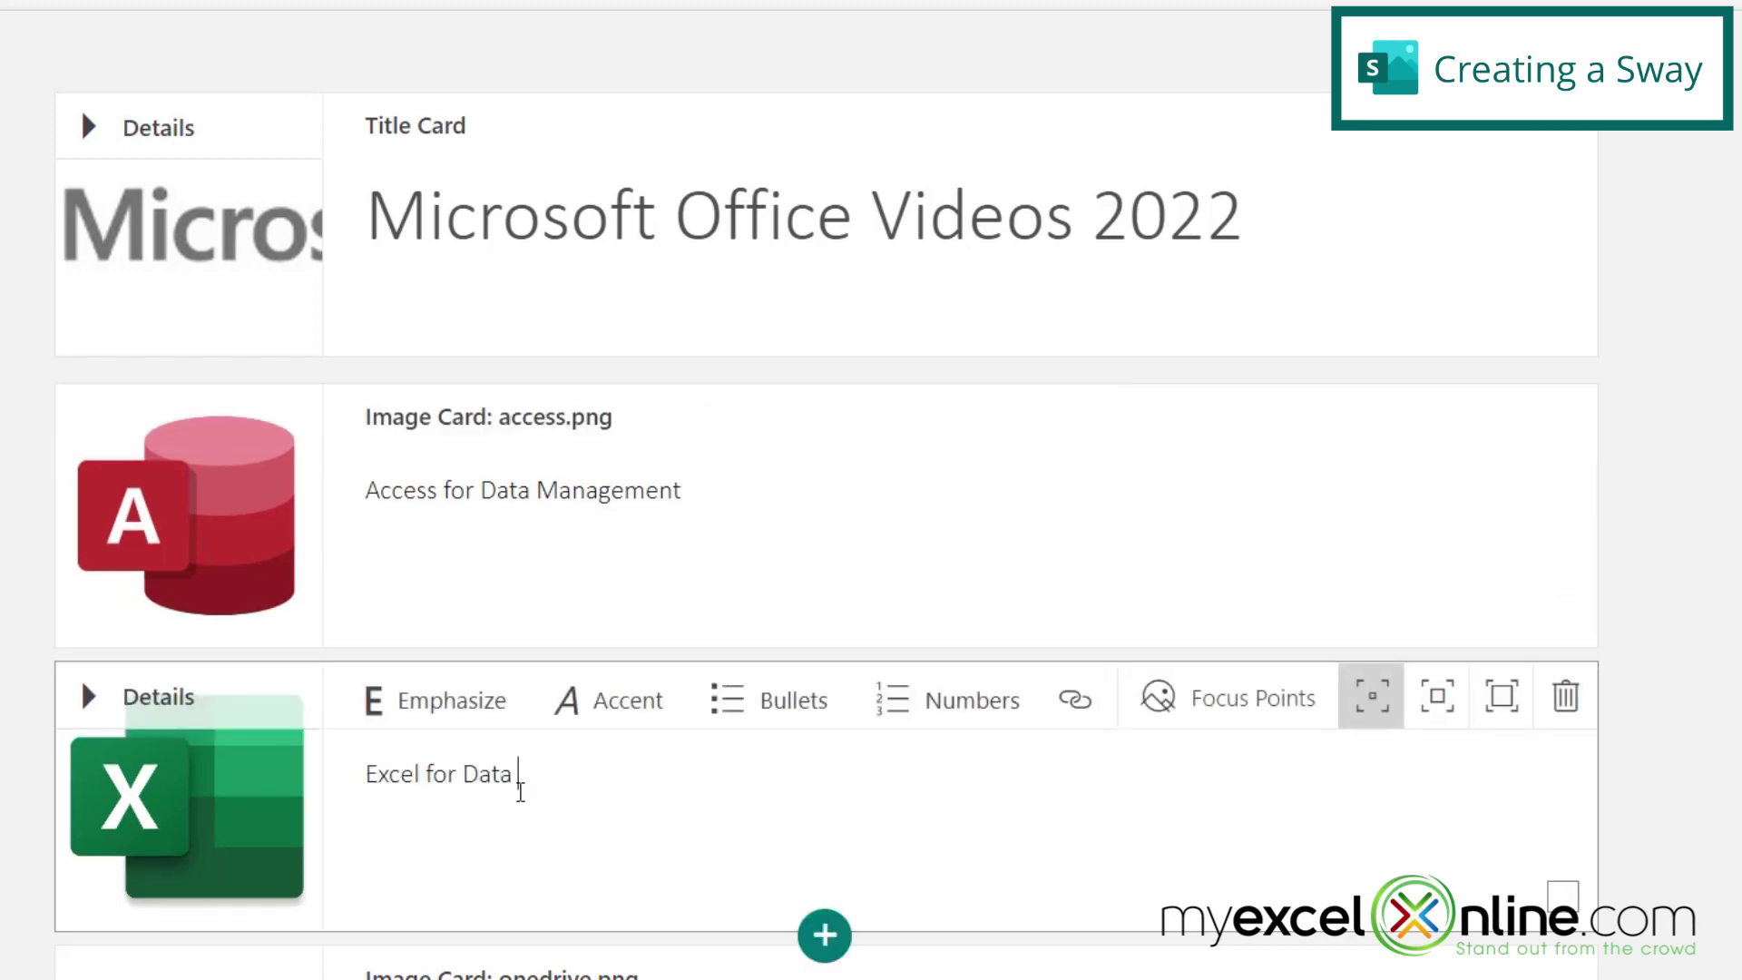
type("Analysis")
Mark the entire Excel icon image as important in its focus points.
left_click(196, 805)
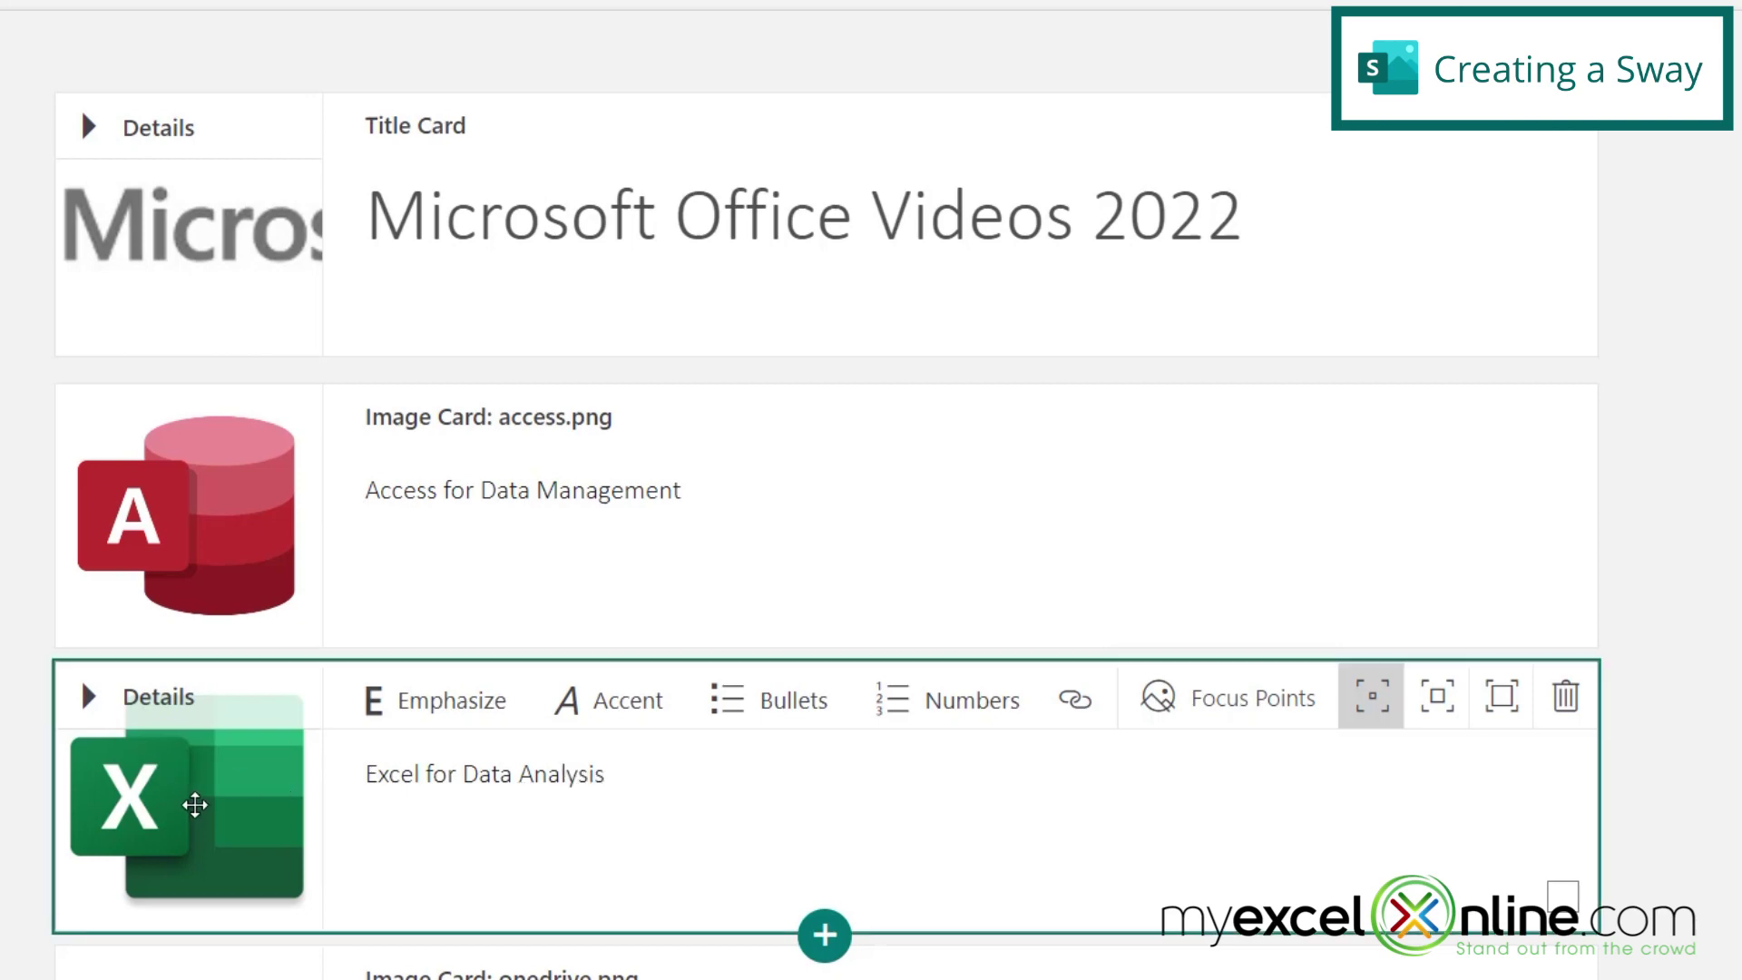
left_click(113, 722)
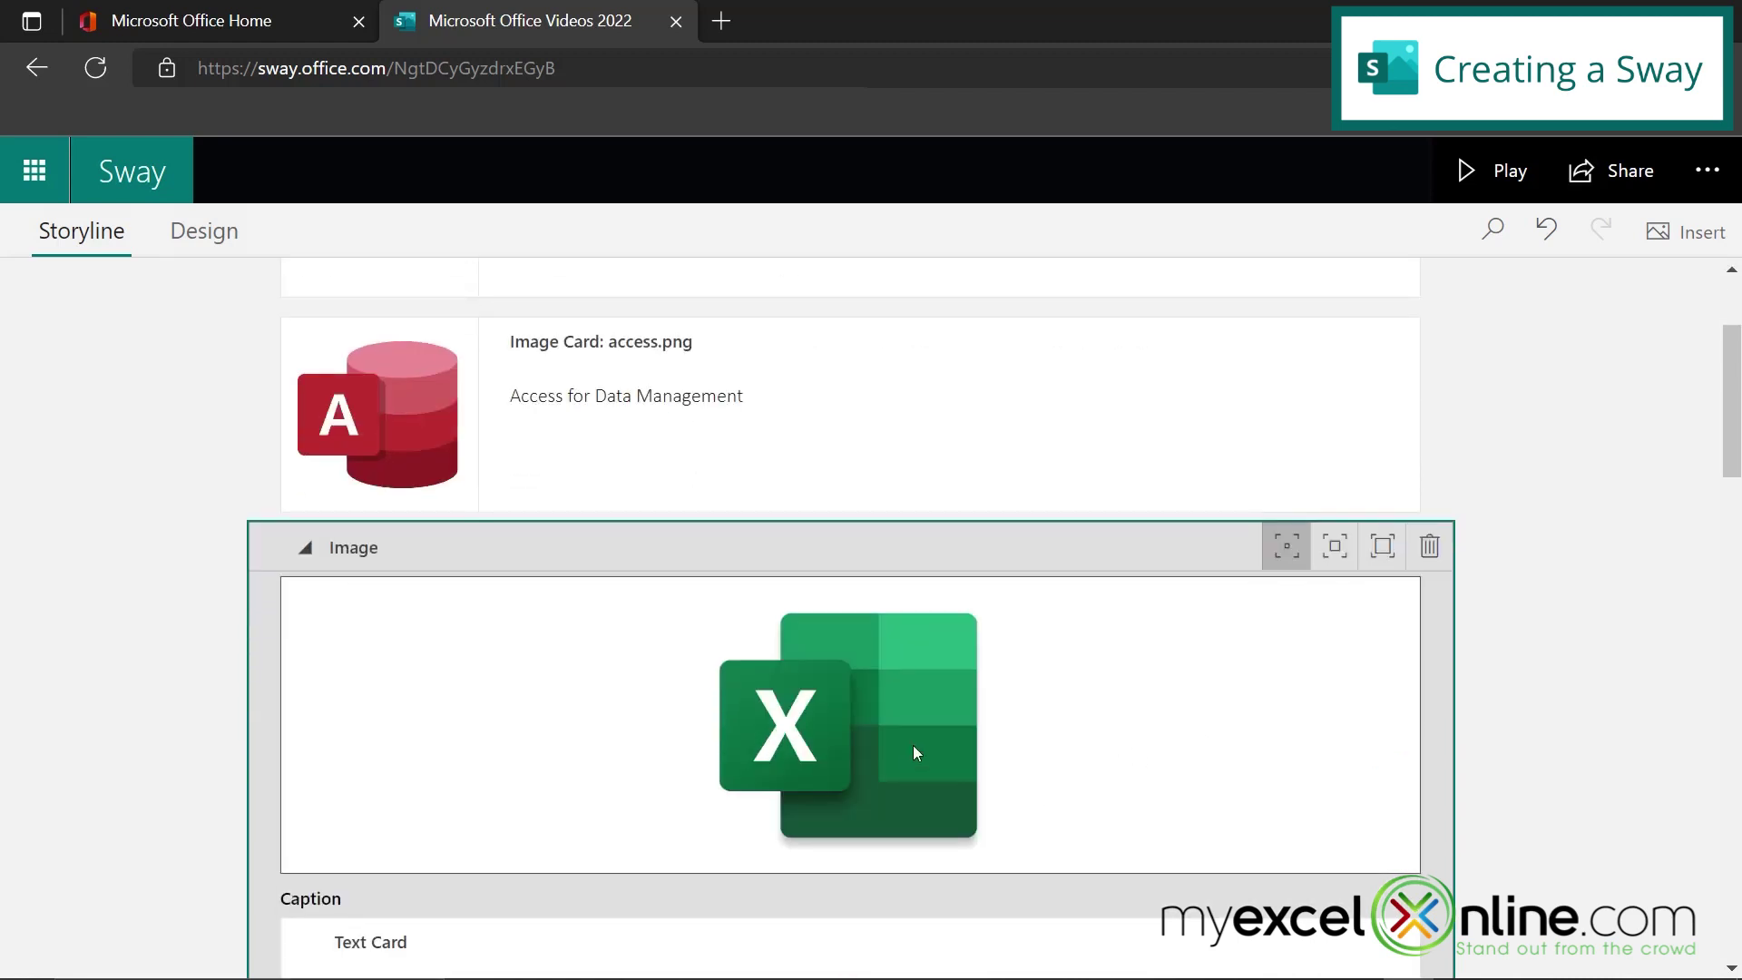
left_click(916, 750)
left_click(1349, 602)
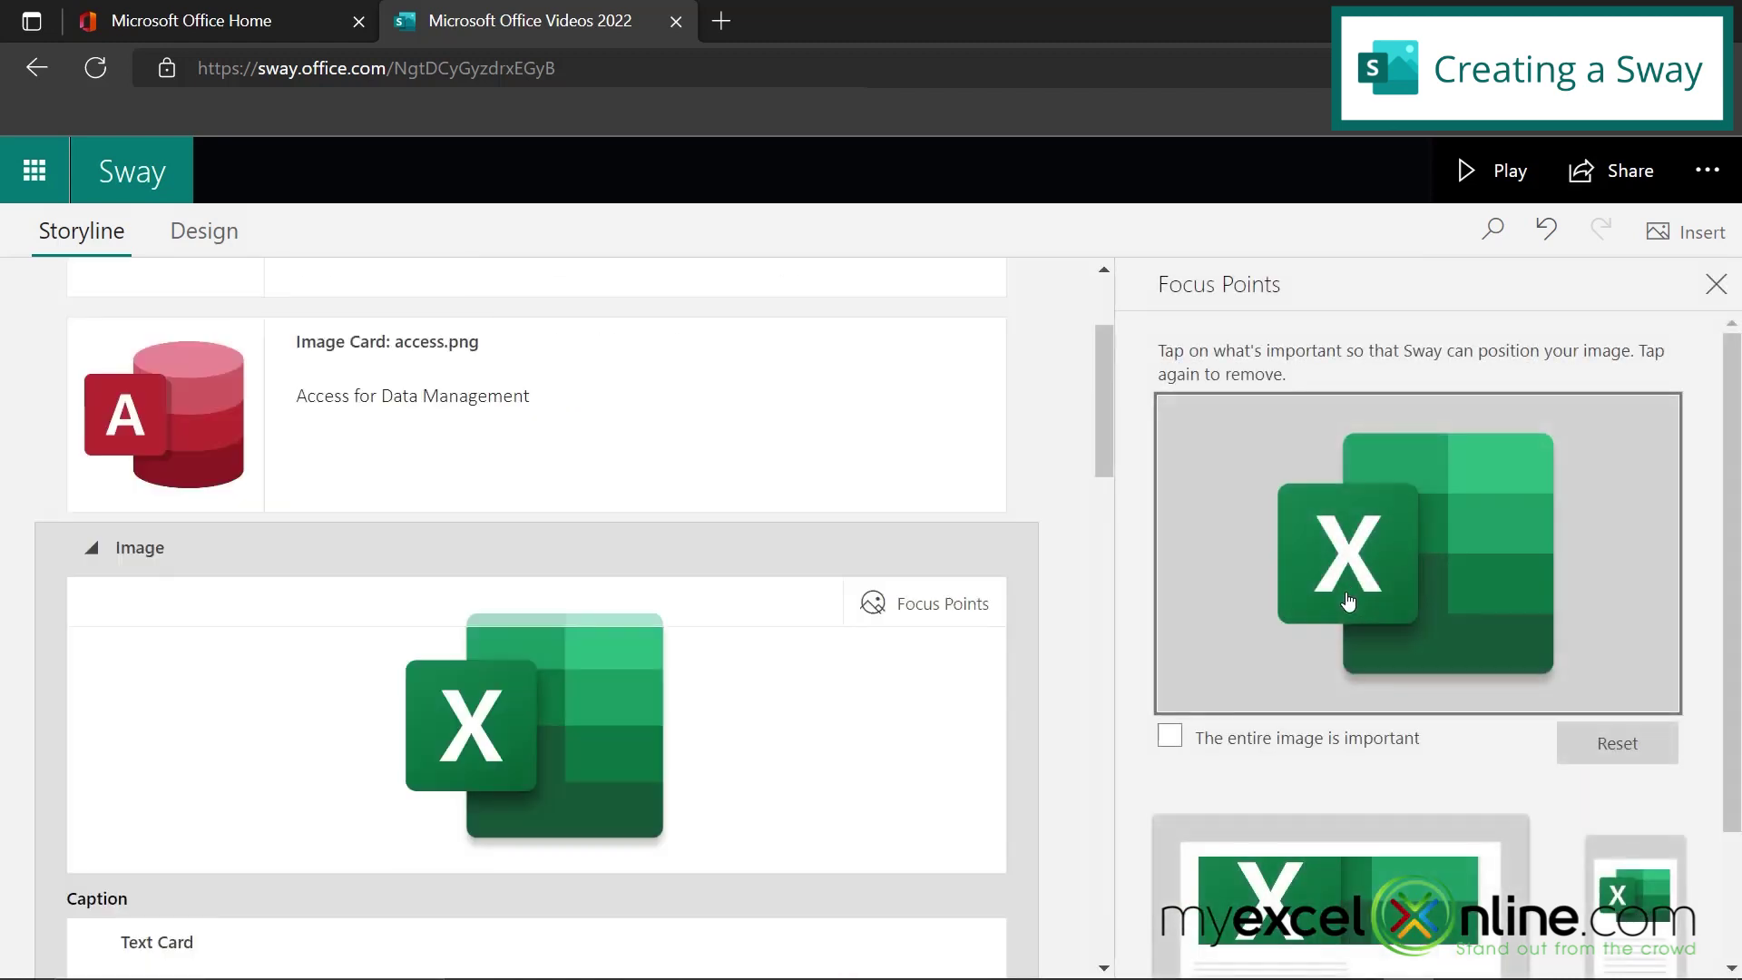
left_click(1169, 736)
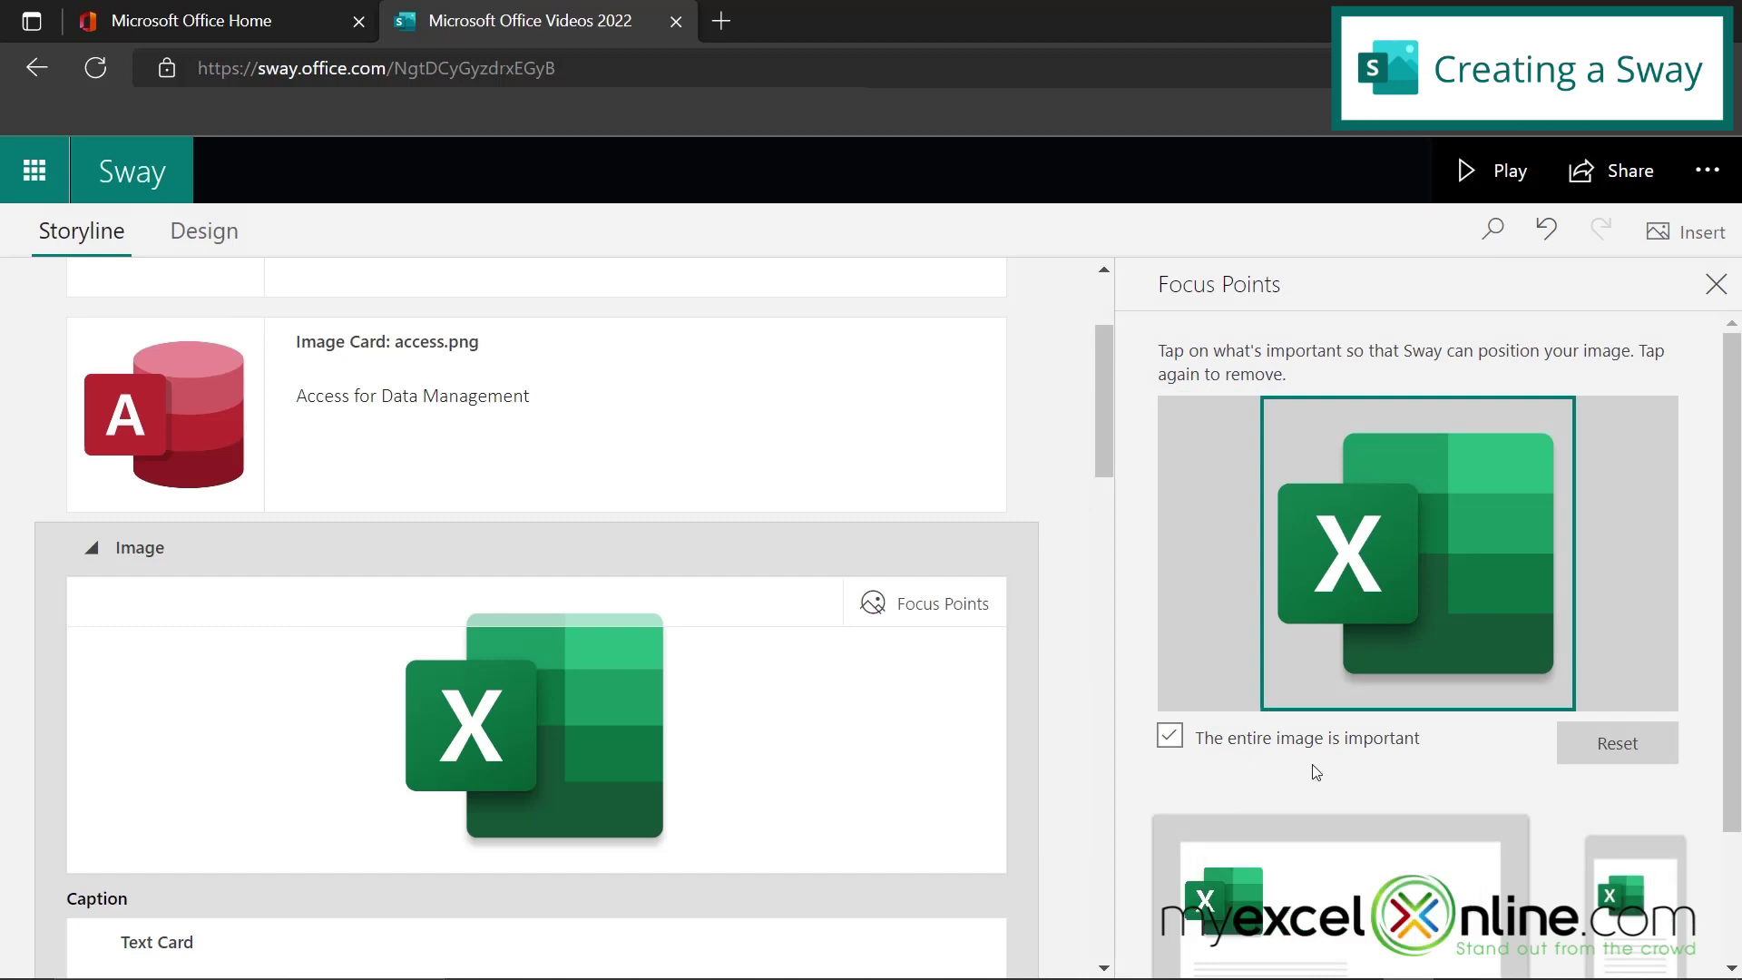
Caption the OneDrive card 'One Drive for File Sharing'.
scroll(363, 875, "down", 5)
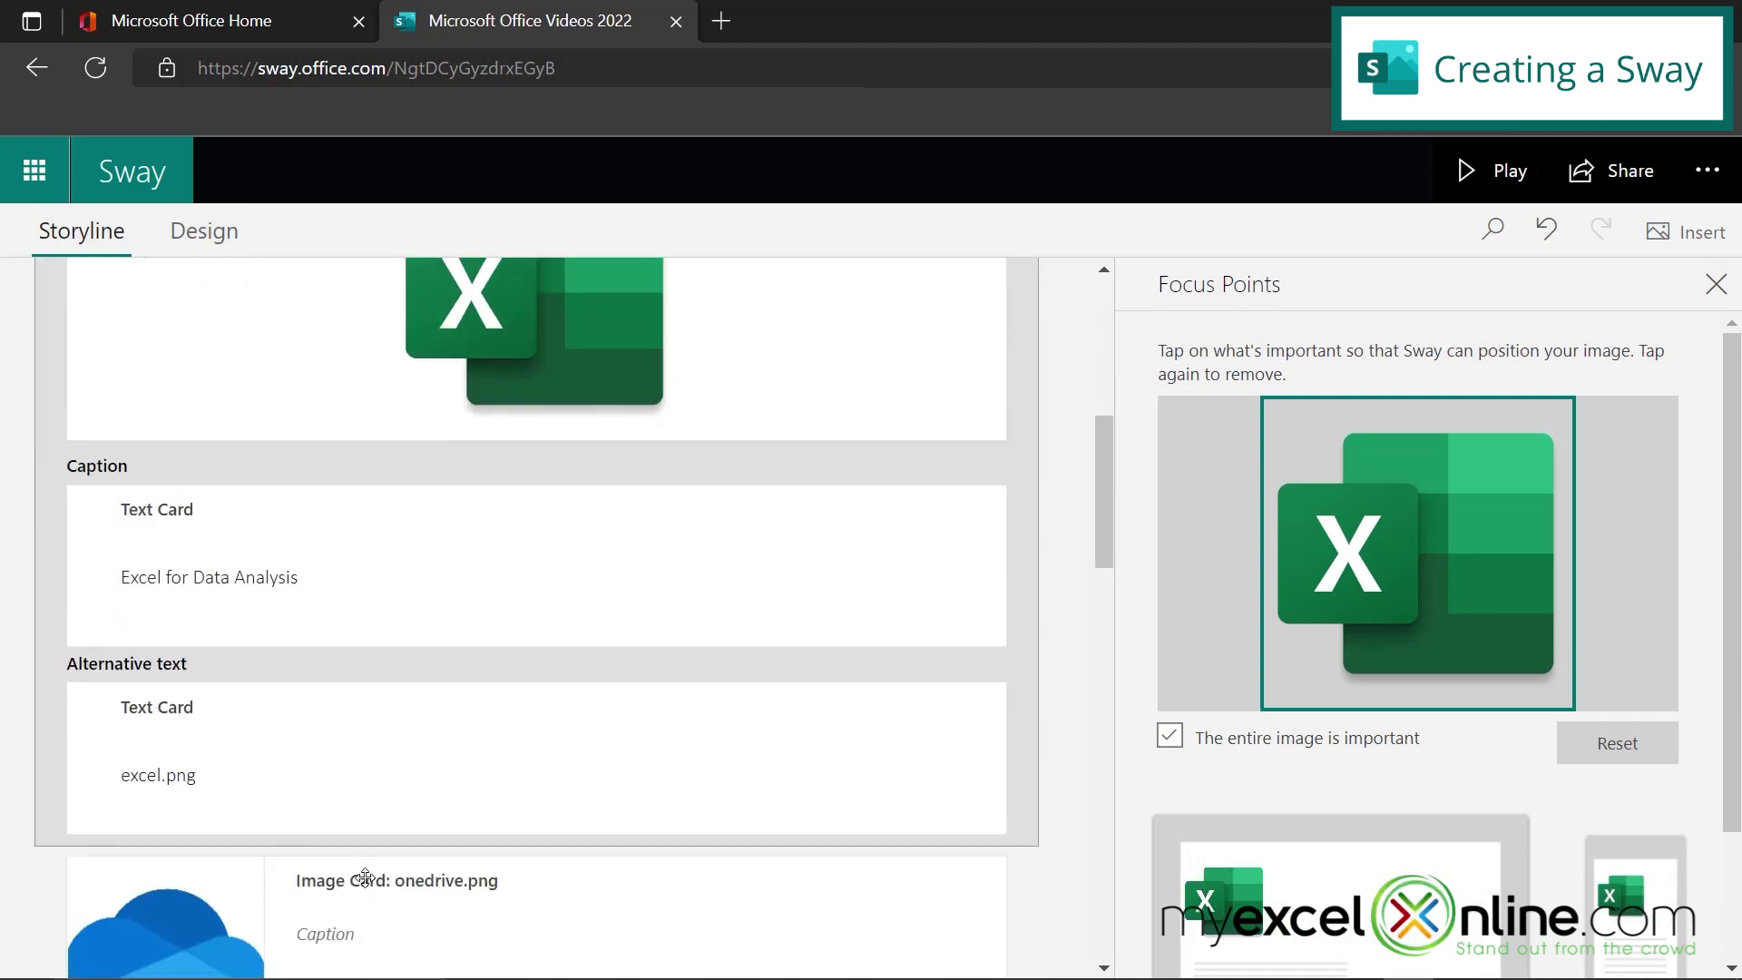
scroll(366, 877, "down", 2)
left_click(340, 714)
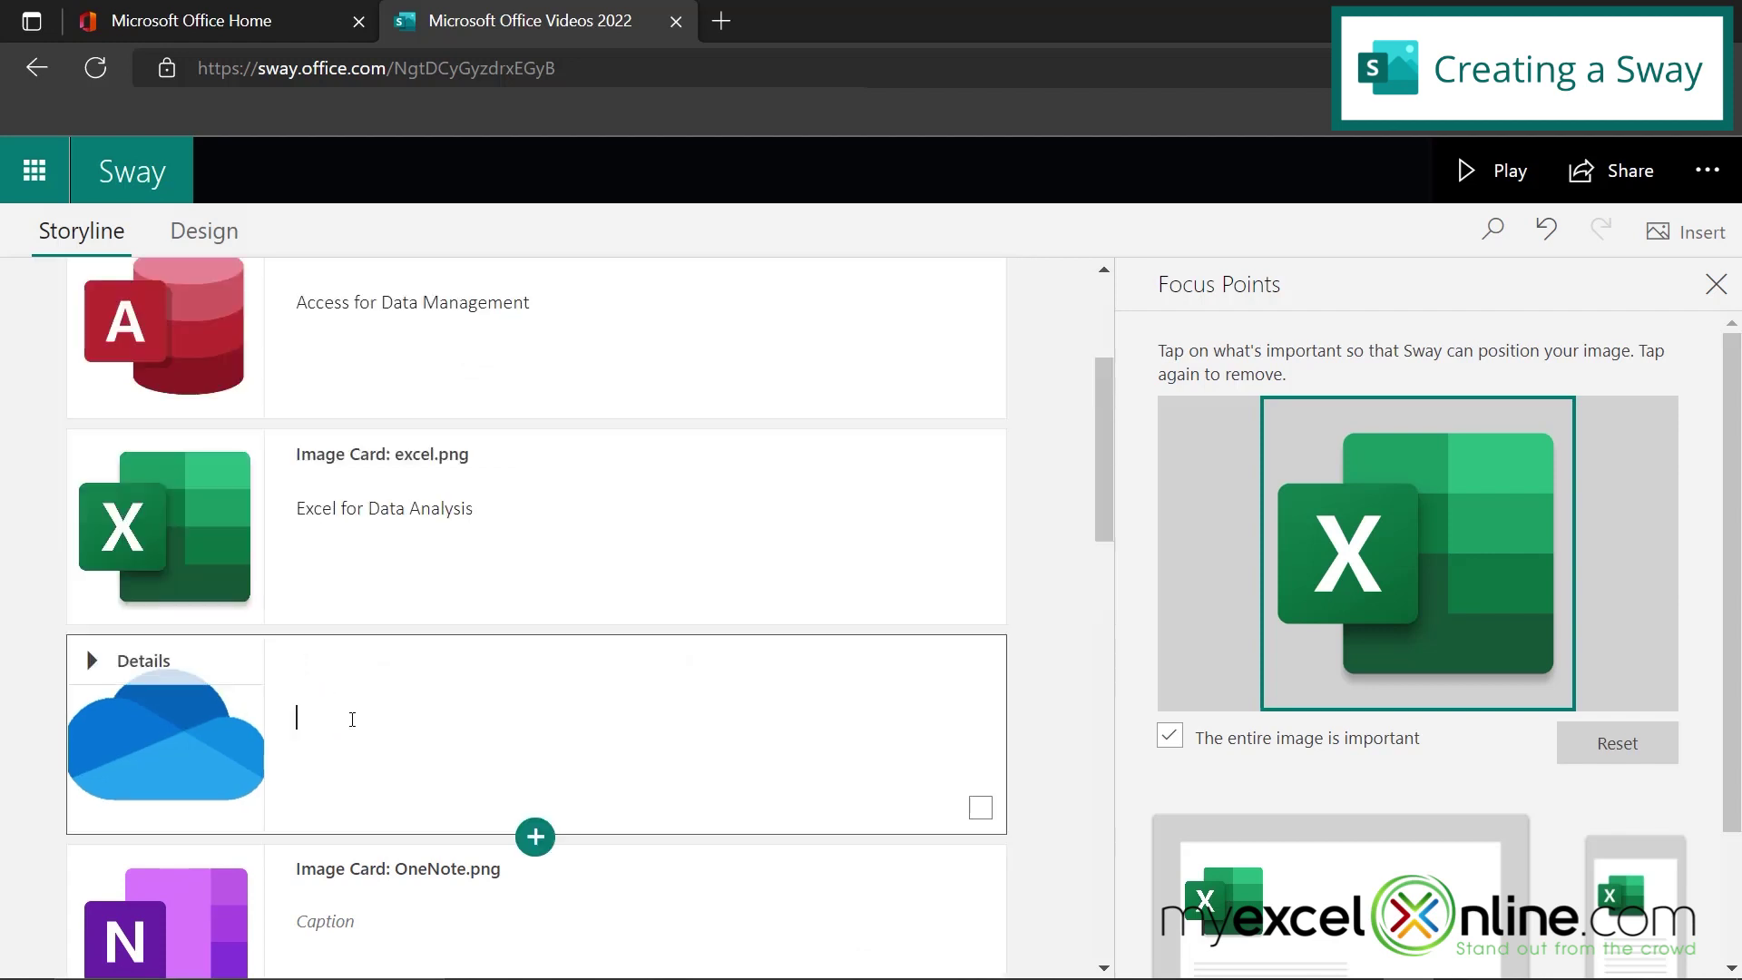
type("On")
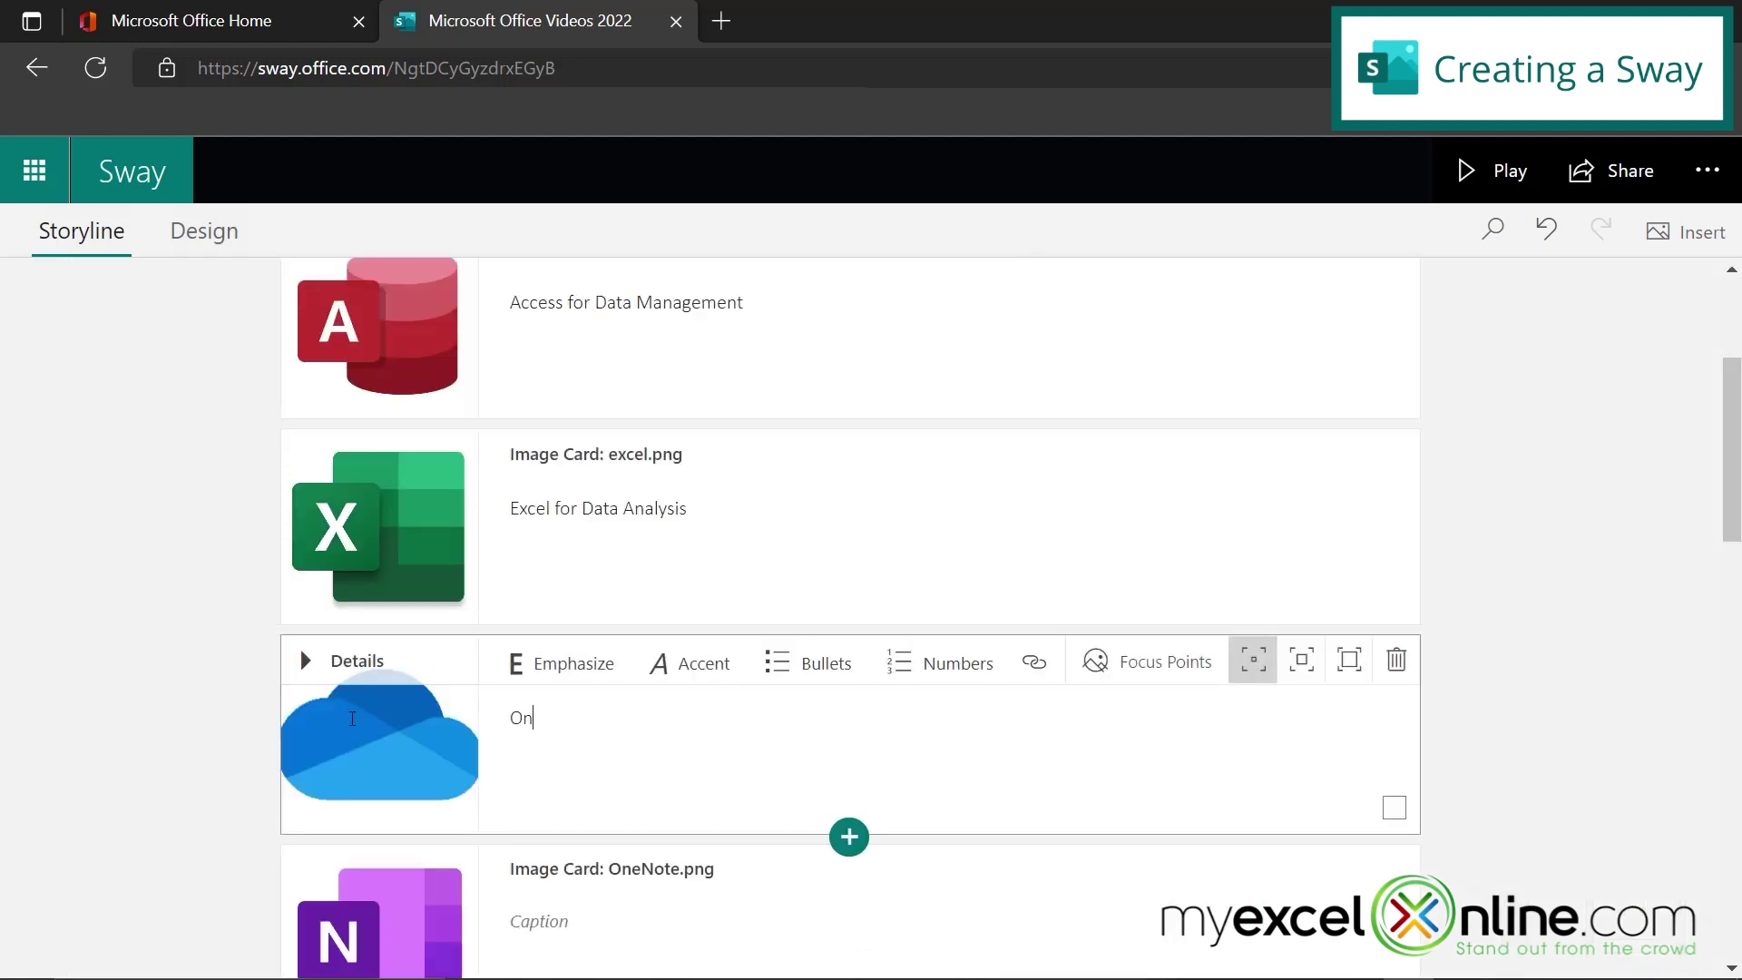
type("e Drive for File Sharing")
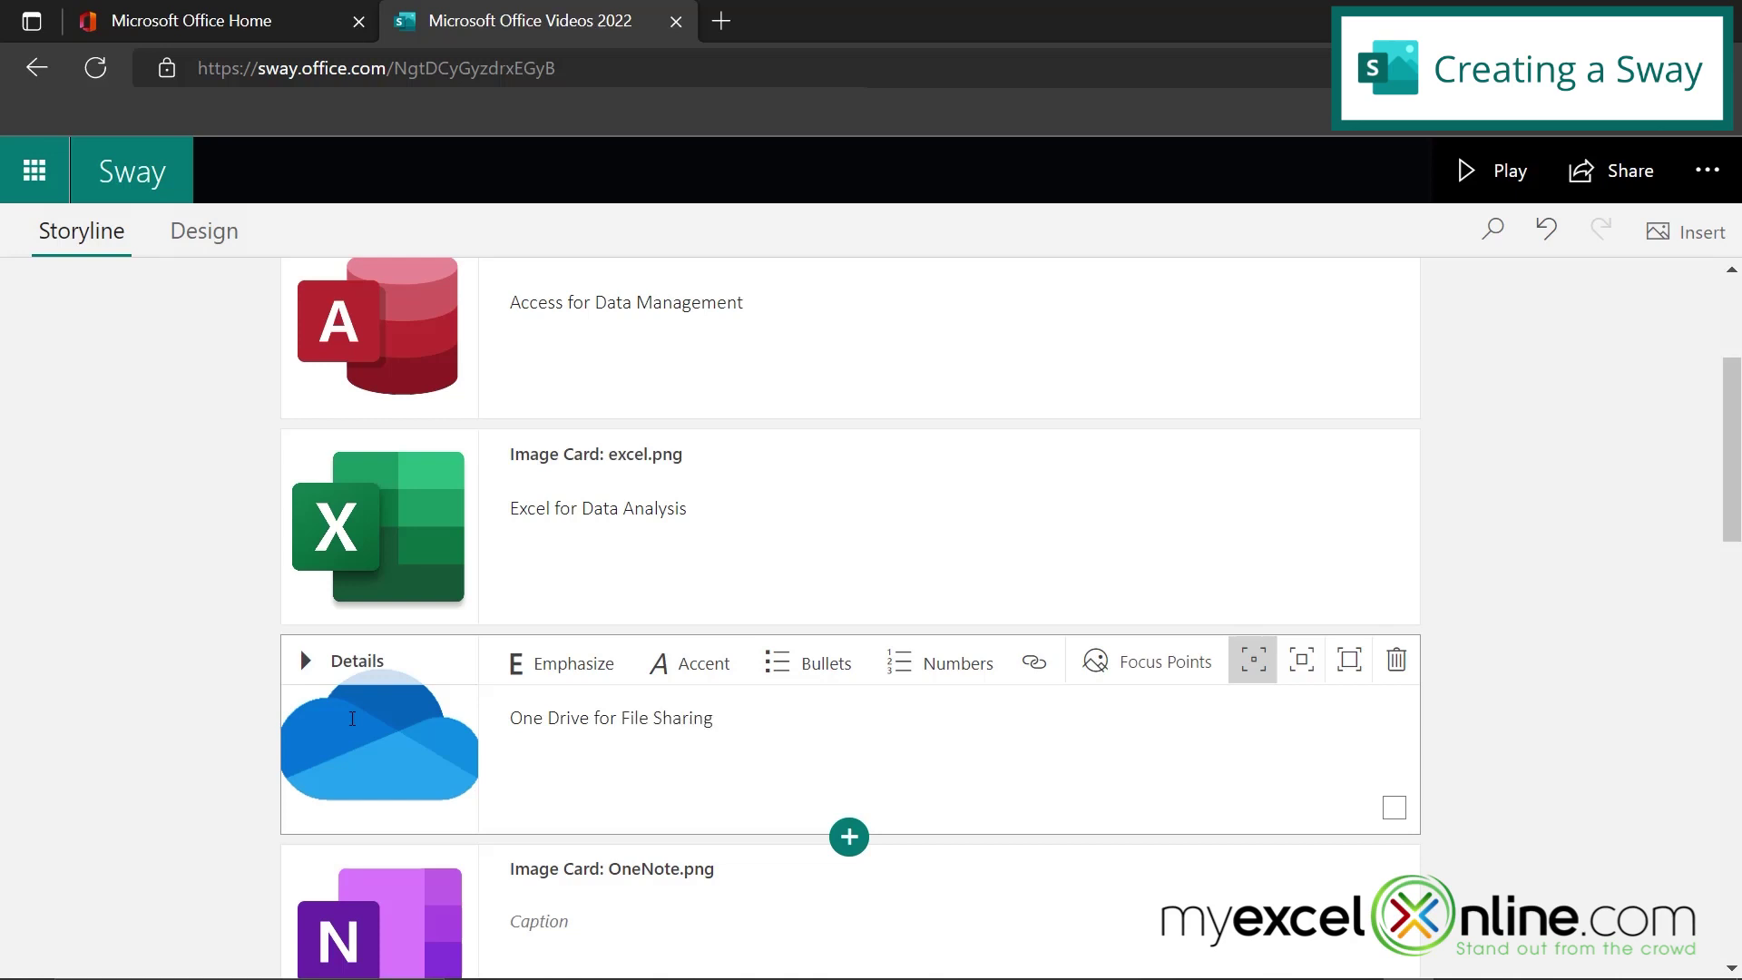
Mark the entire OneDrive image as important in its focus points.
left_click(355, 660)
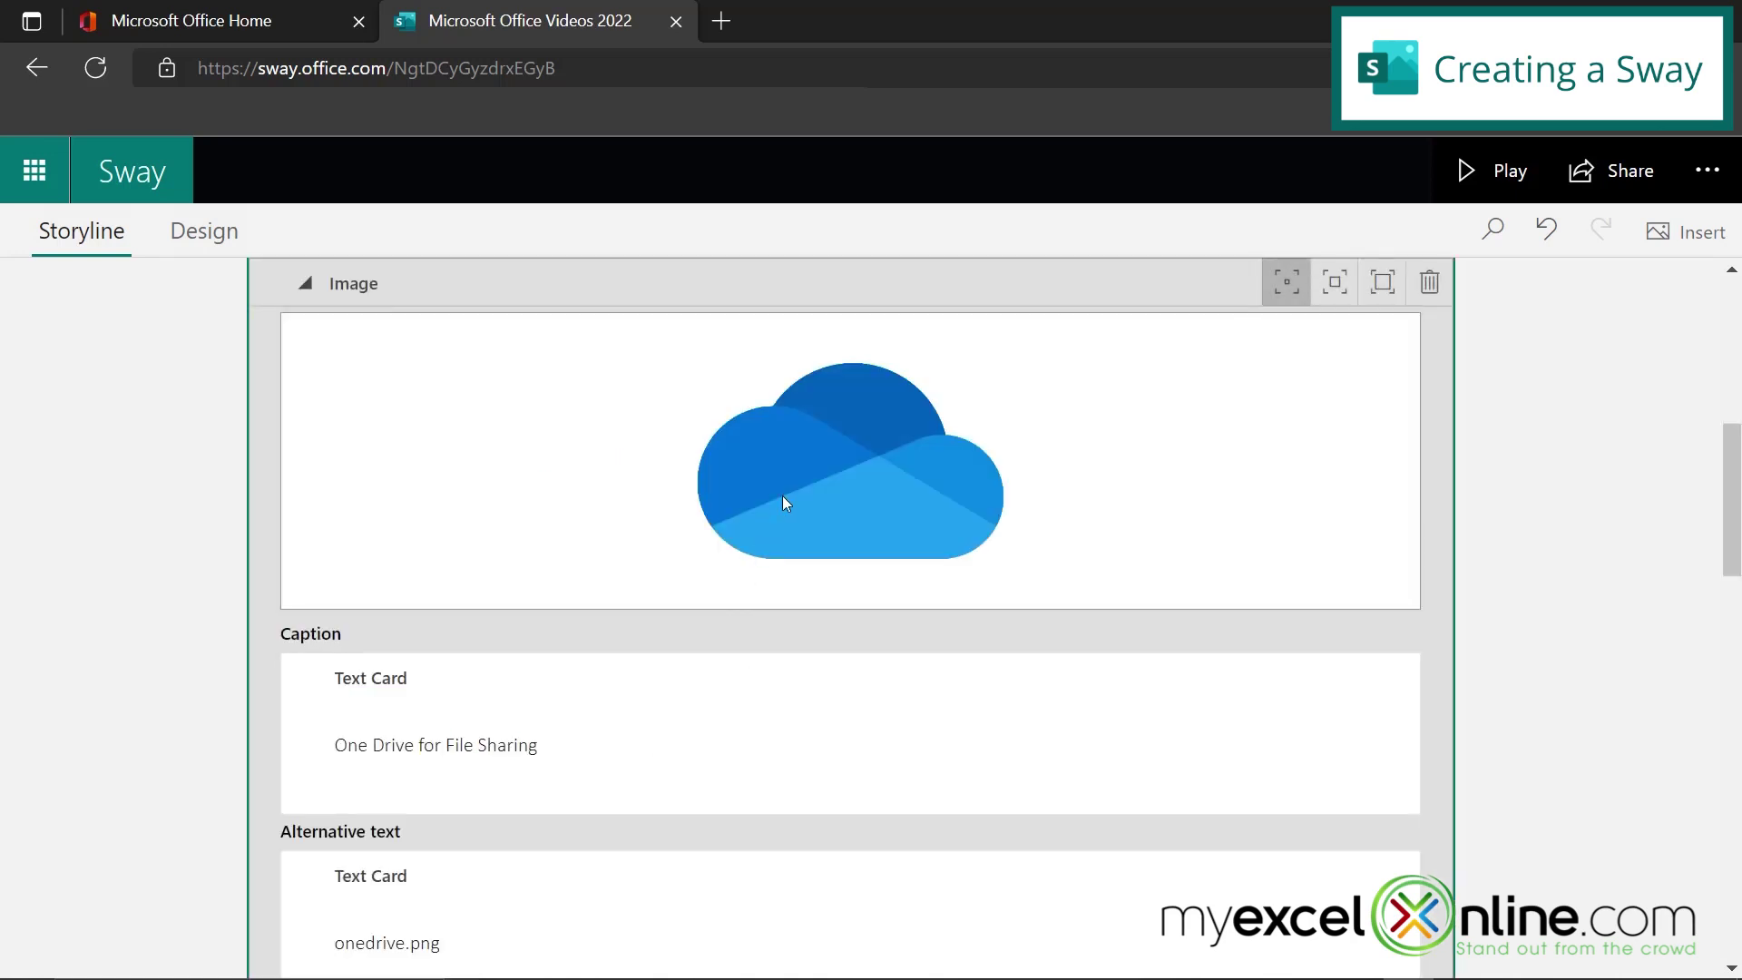
mouse_move(907, 552)
left_click(1310, 338)
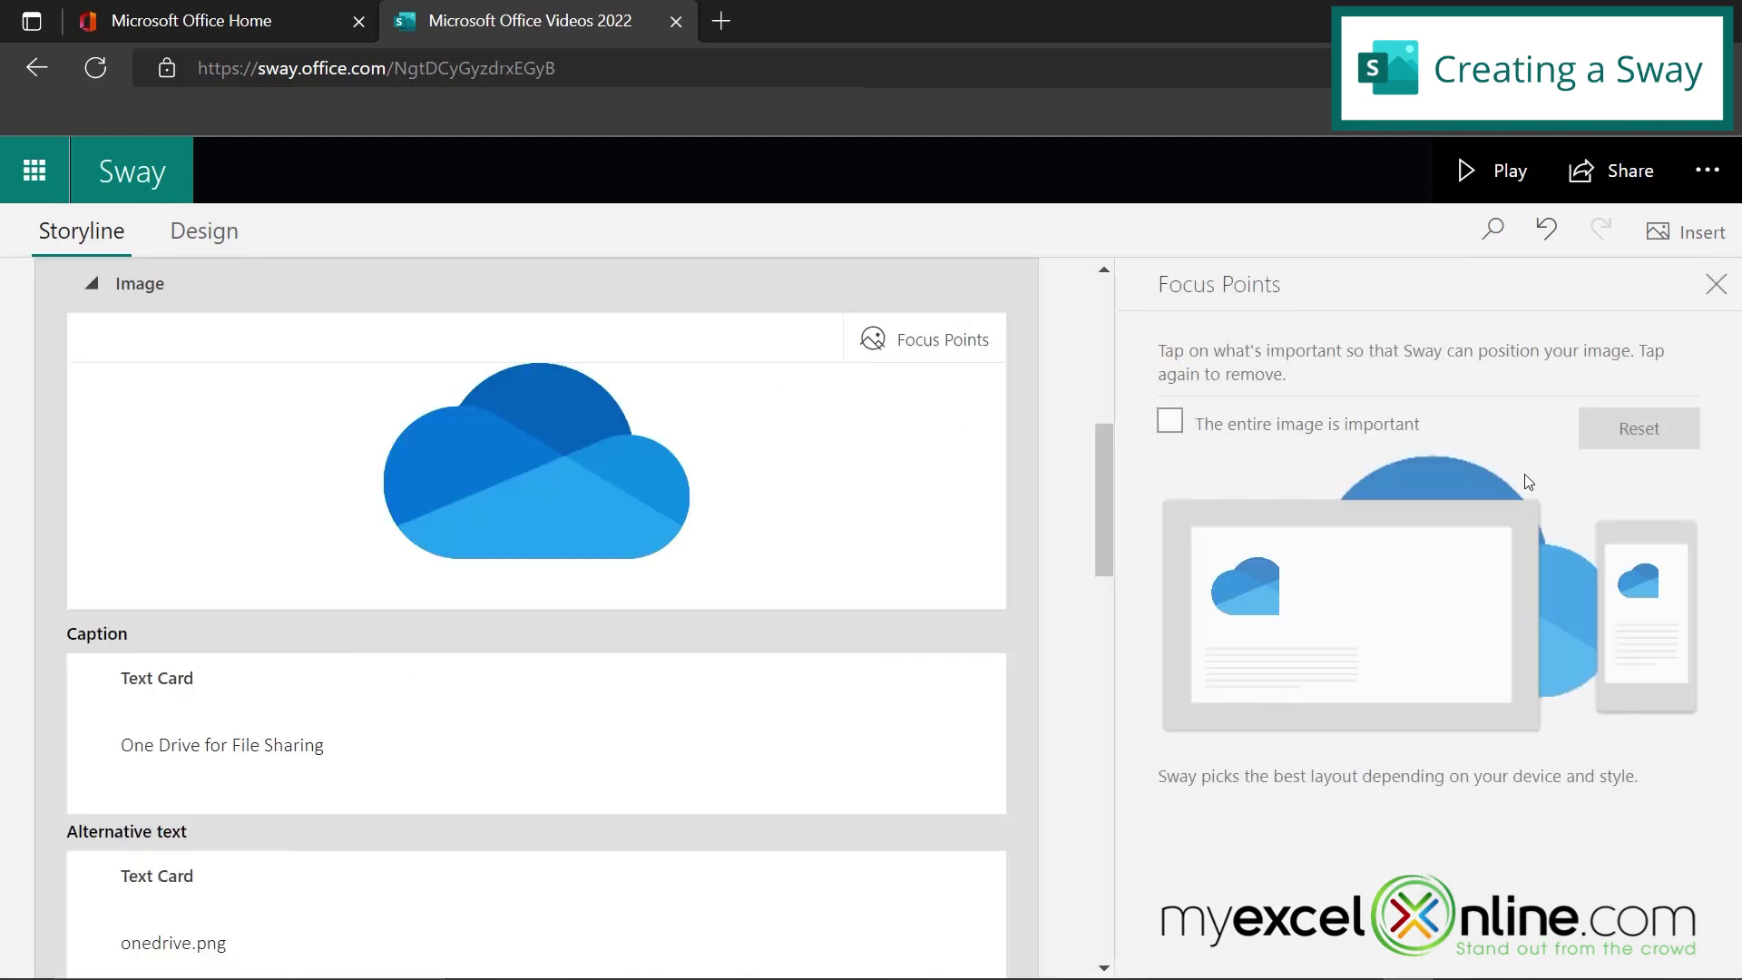
left_click(1179, 742)
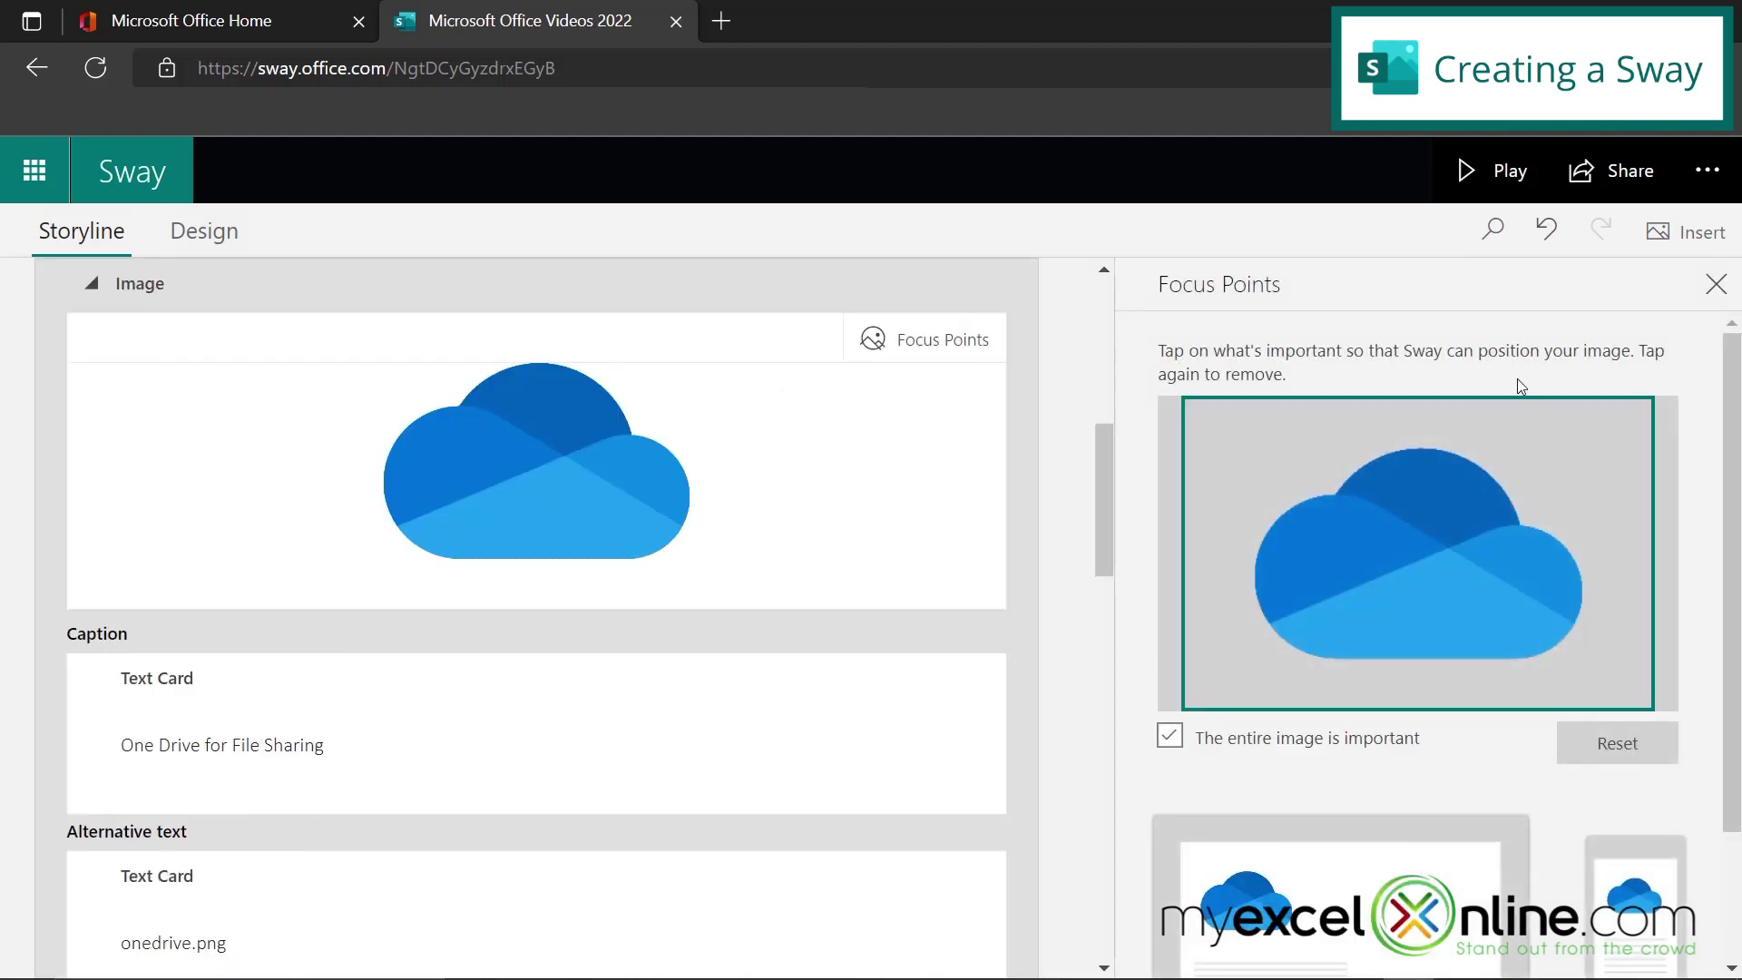
scroll(1062, 715, "down", 6)
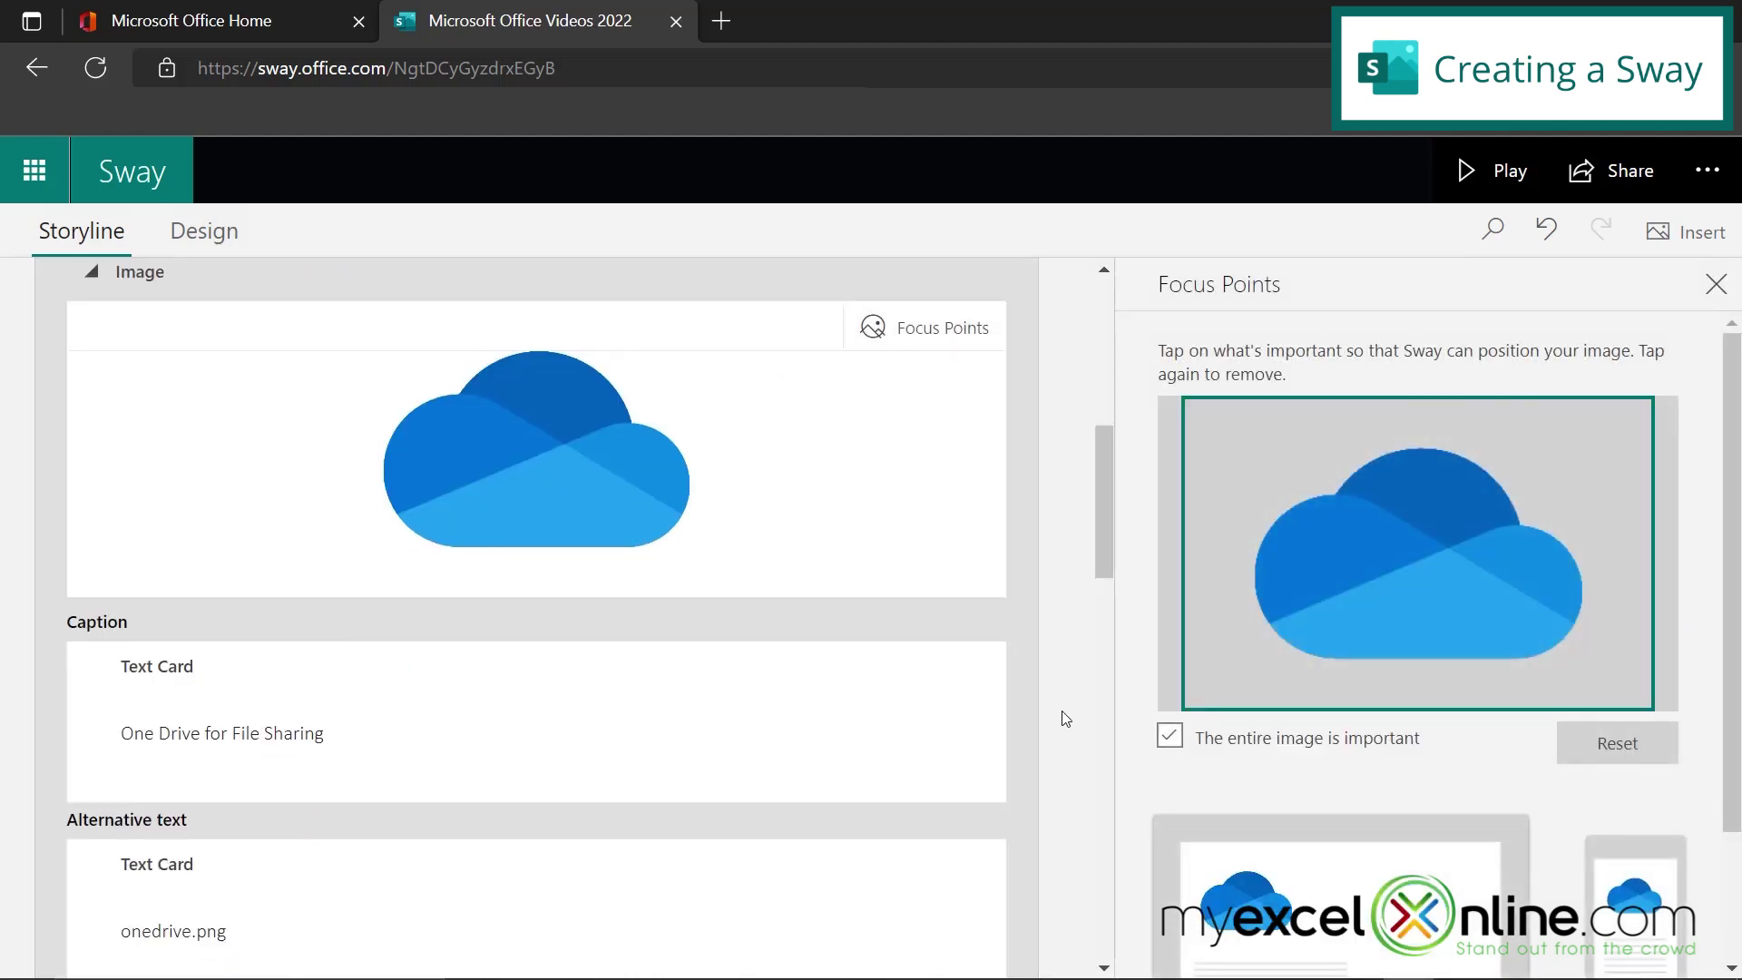
Caption the Word card 'Word for Documents'.
left_click(1065, 719)
scroll(610, 804, "down", 5)
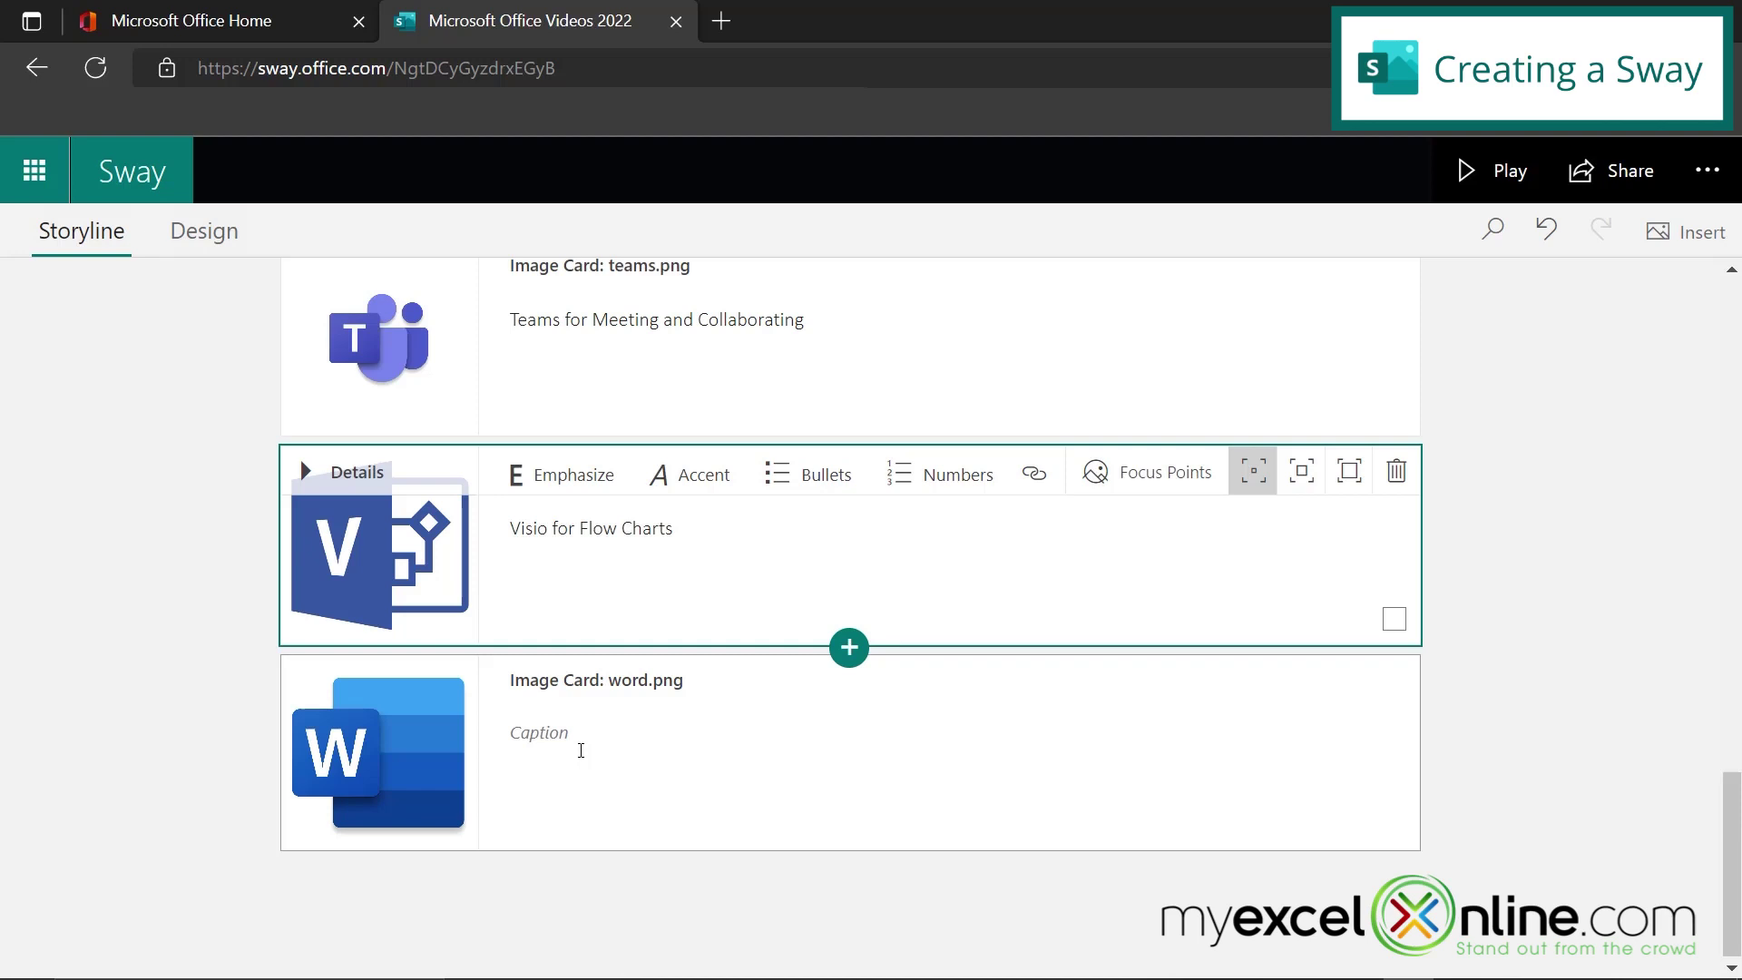
left_click(581, 750)
type("Wor")
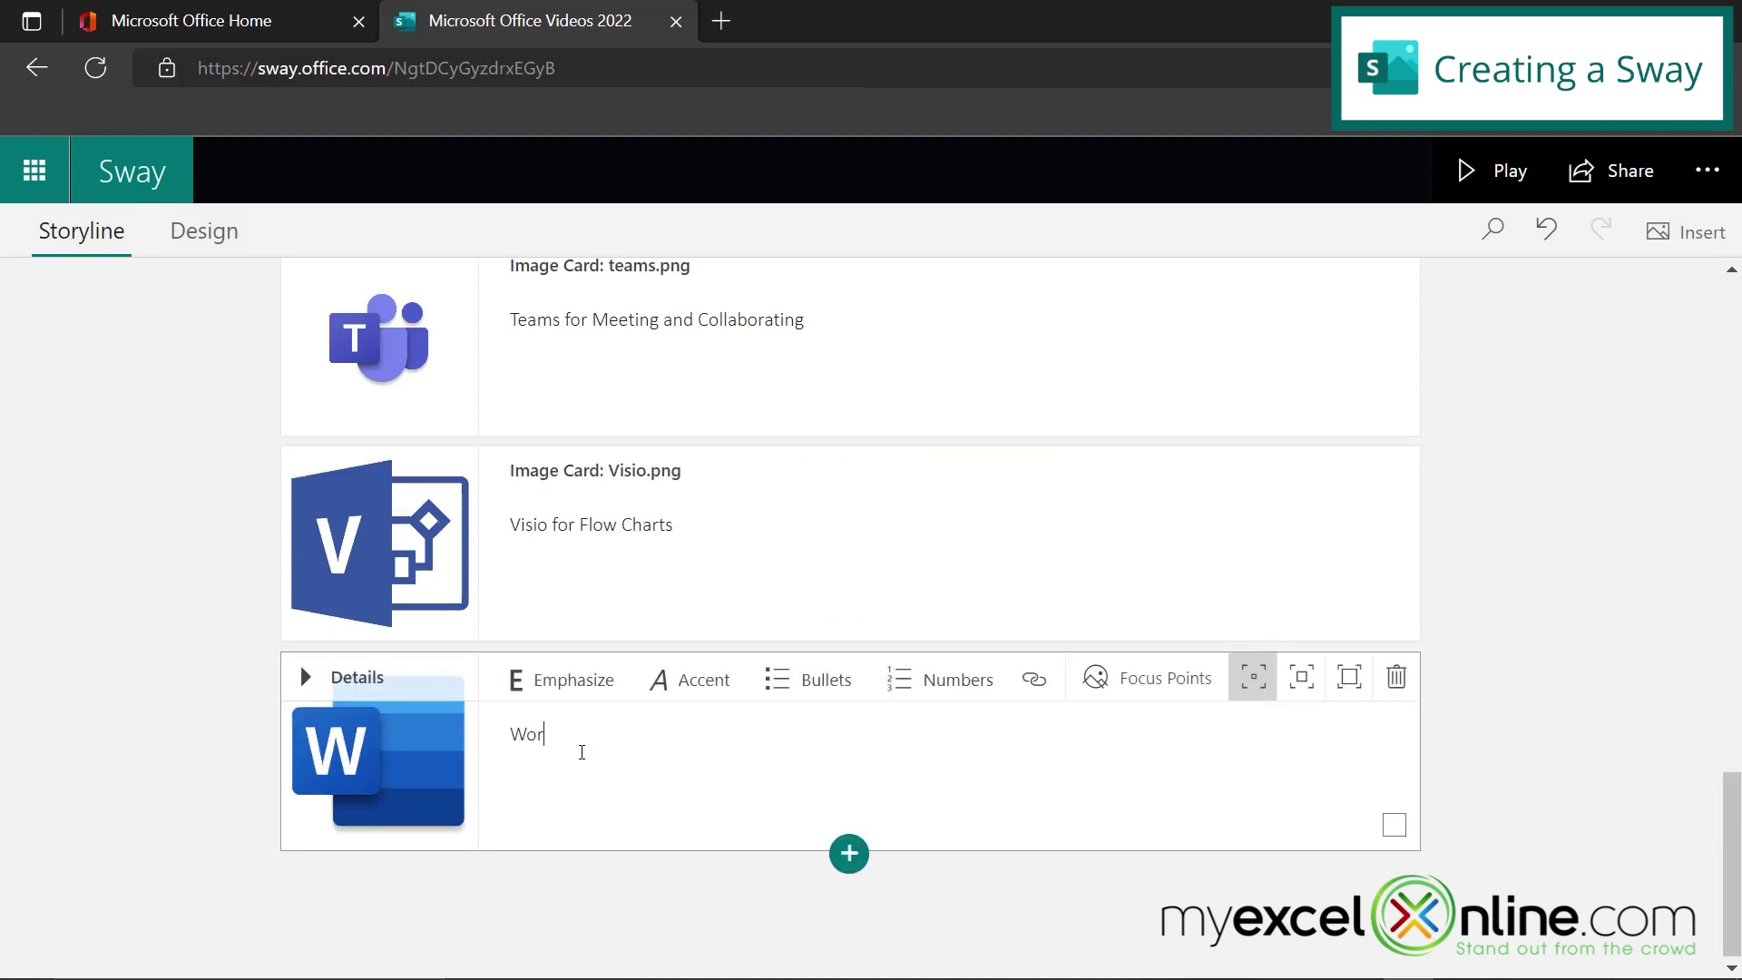
type("d for Documents")
Mark the entire Word image as important, then collapse the Word card.
left_click(305, 677)
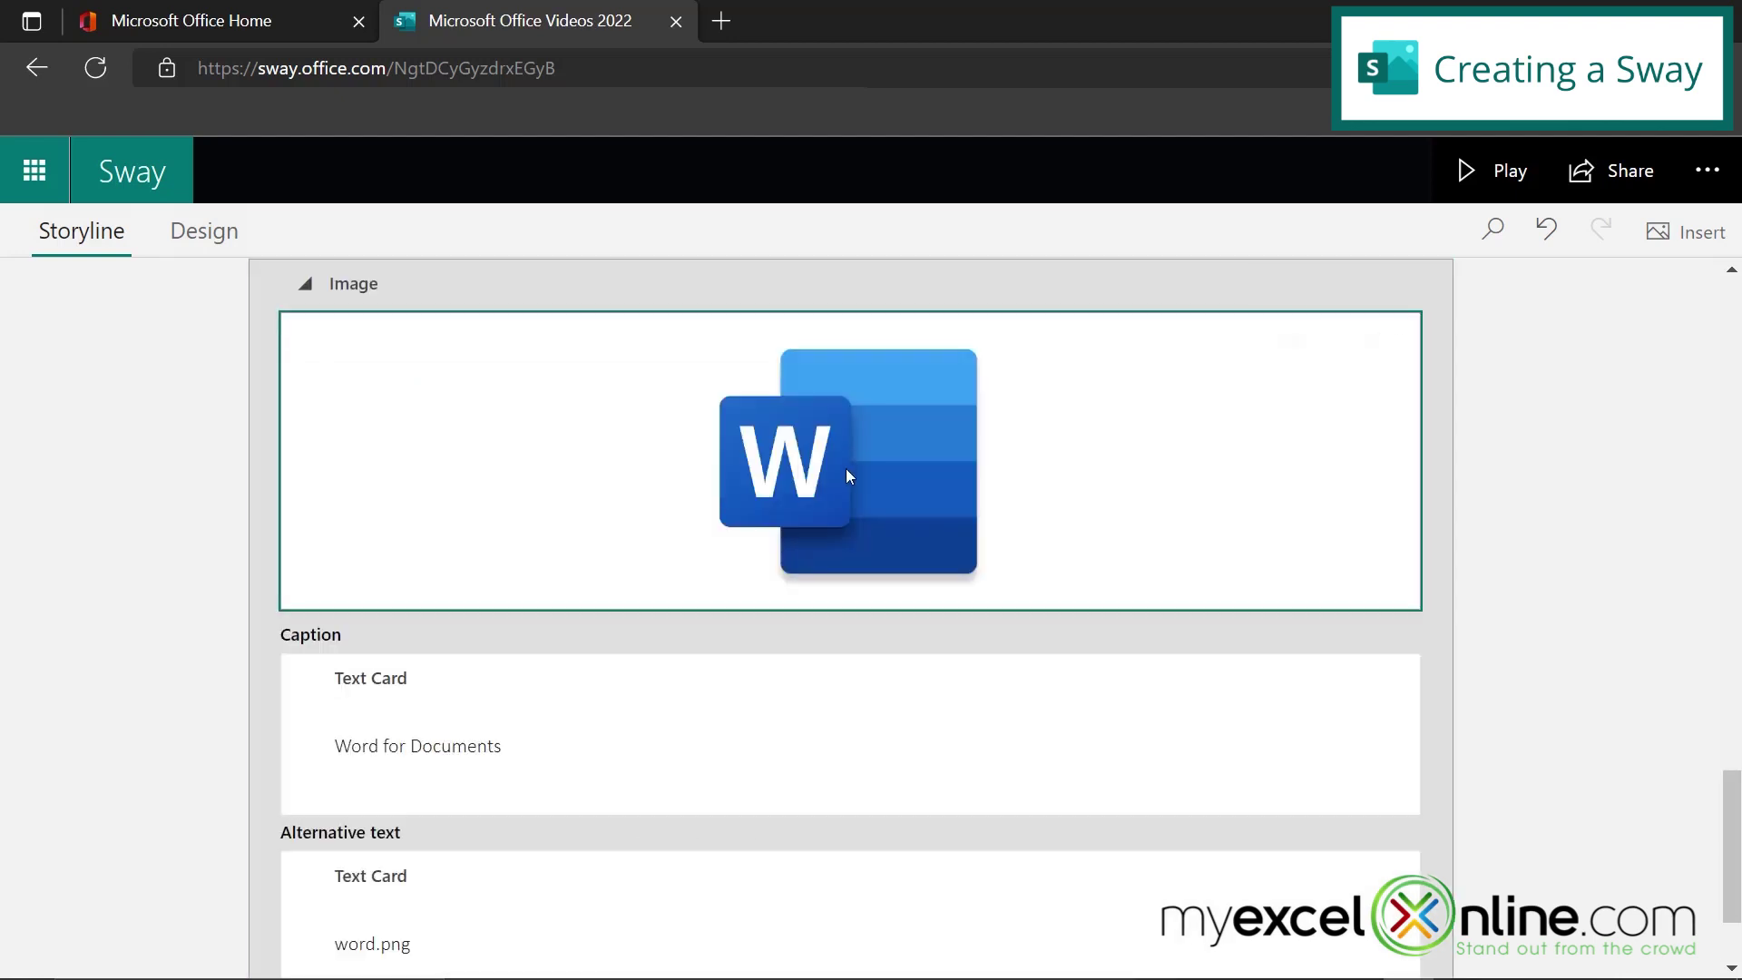
mouse_move(849, 476)
left_click(1334, 342)
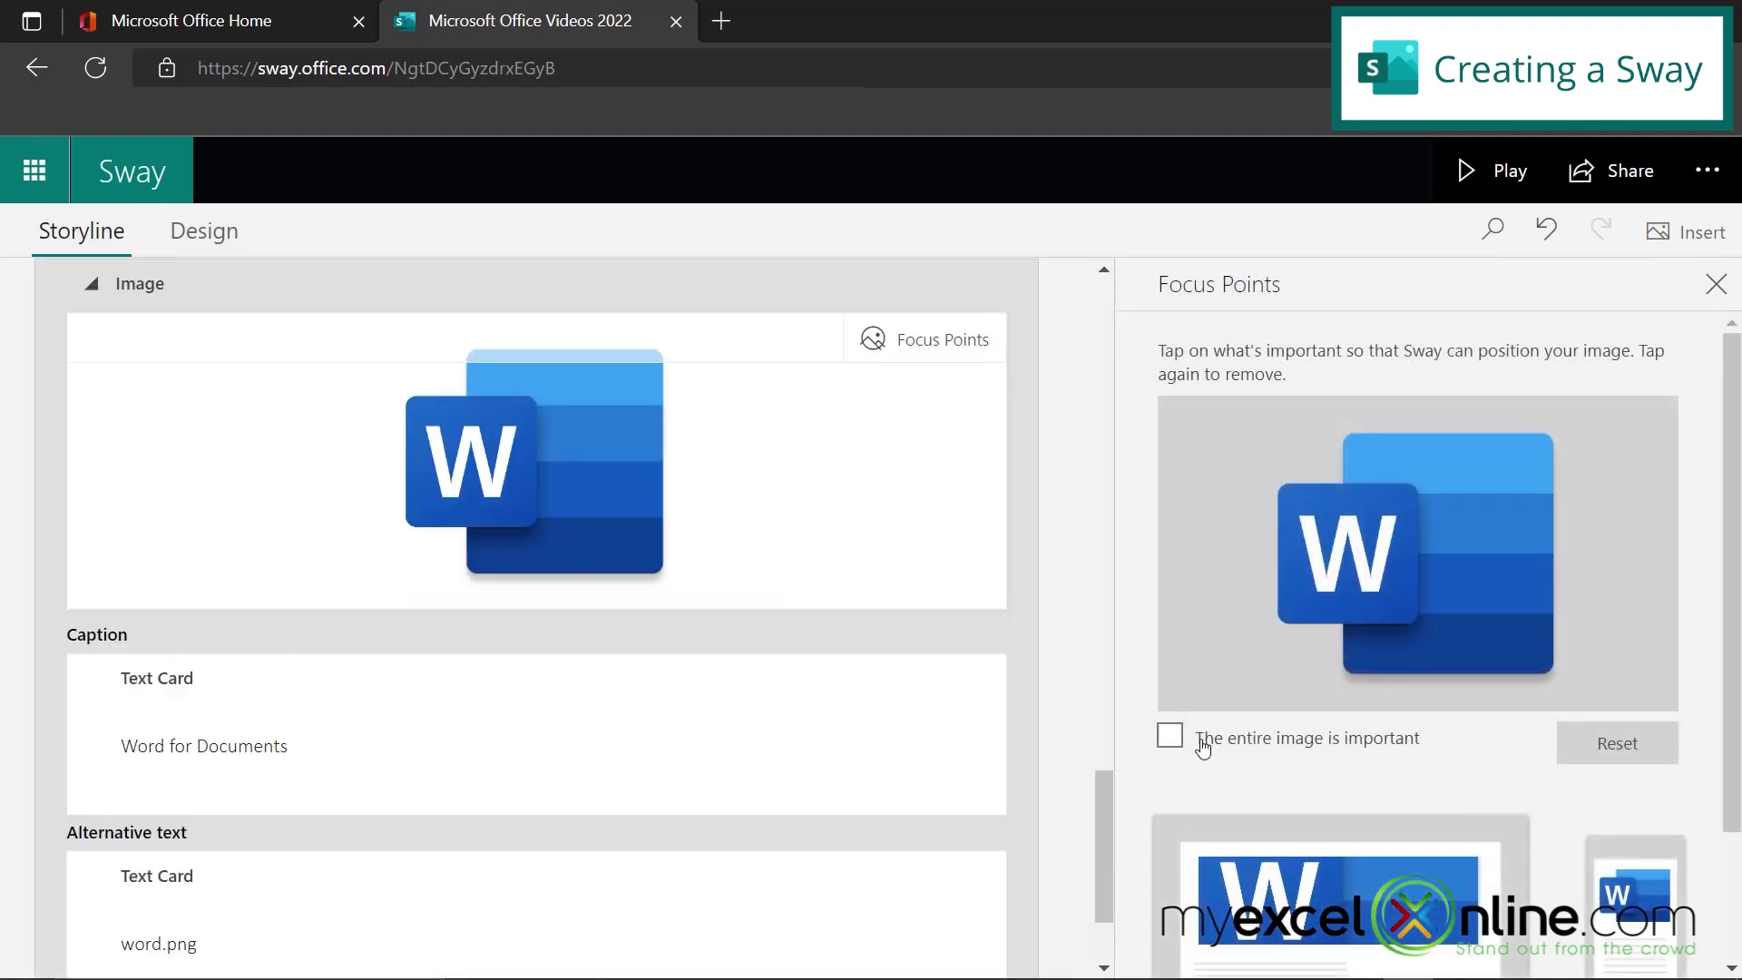
left_click(1170, 736)
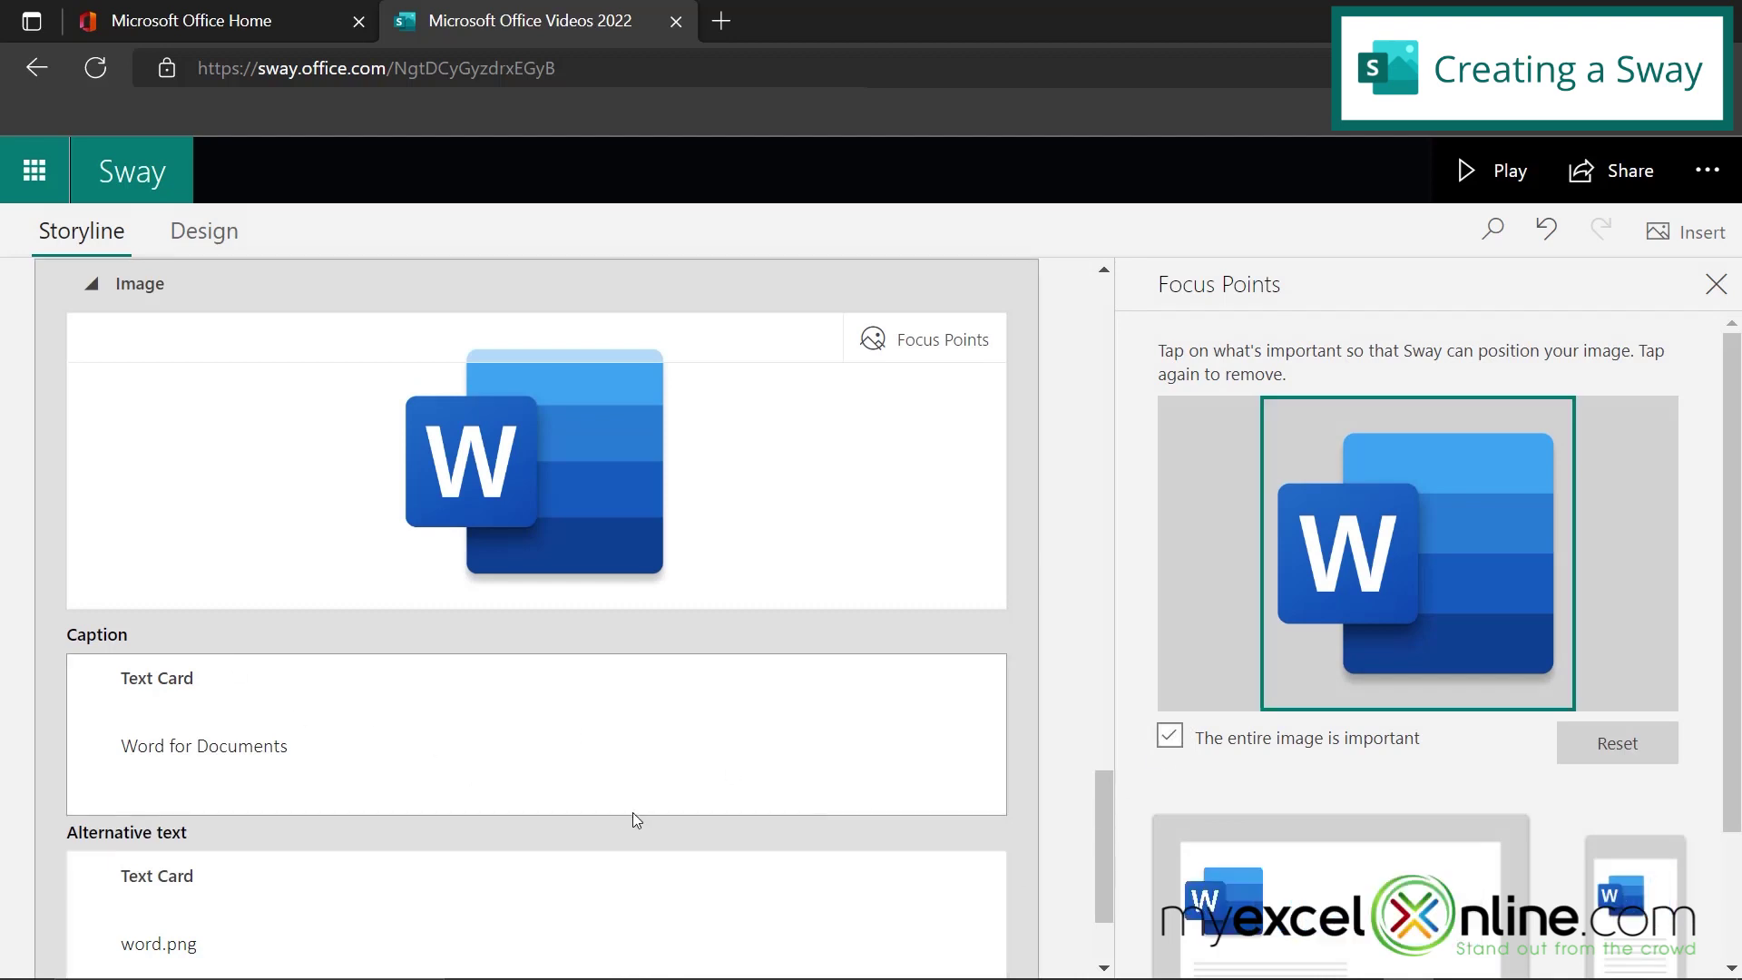
scroll(633, 813, "down", 2)
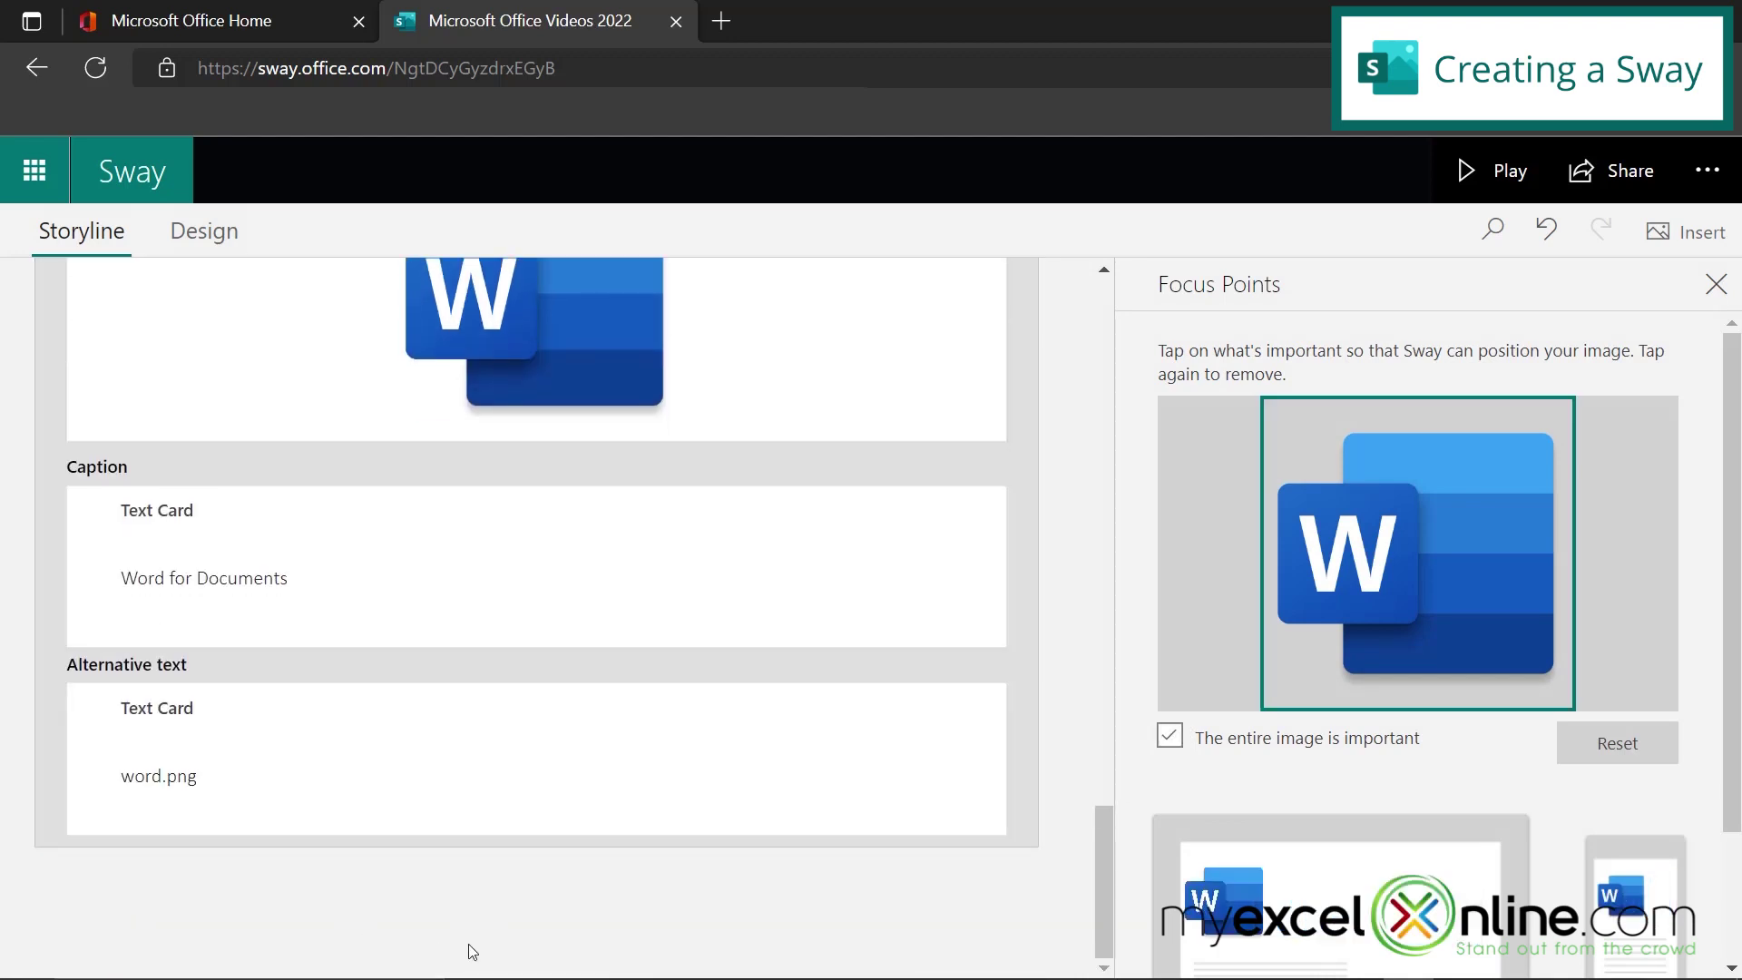
left_click(504, 935)
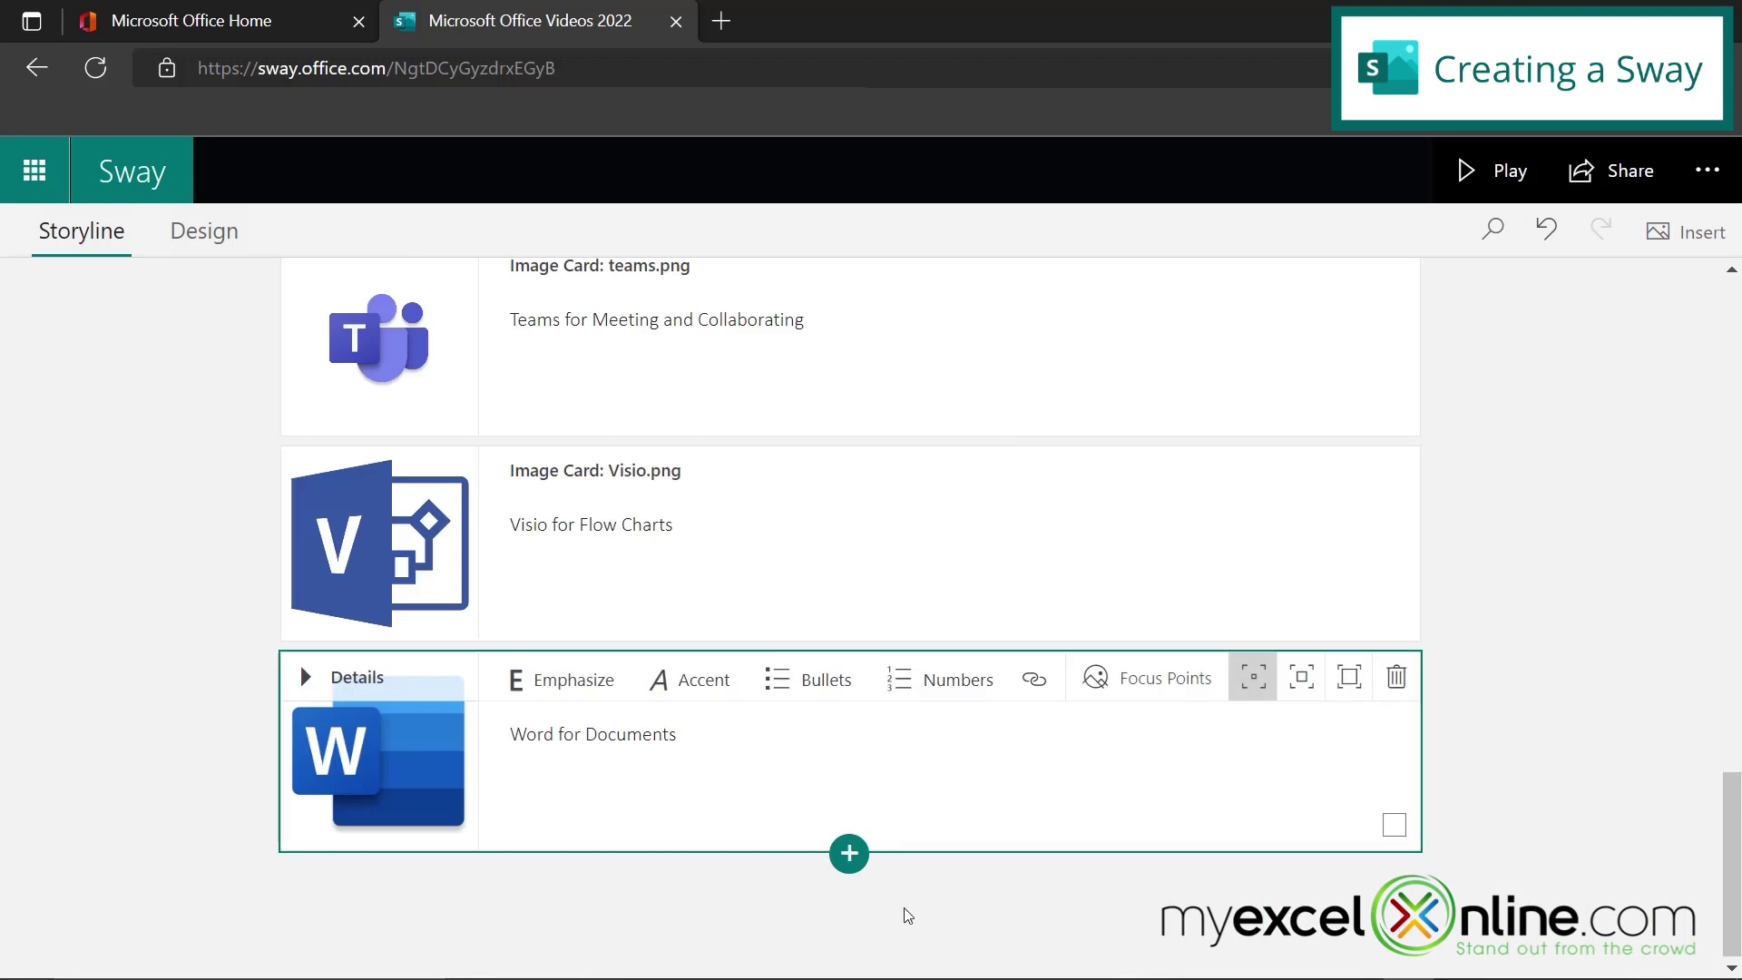
Add a closing image card with the Microsoft logo, captioned "Isn't Office Great?!?!?!".
left_click(849, 853)
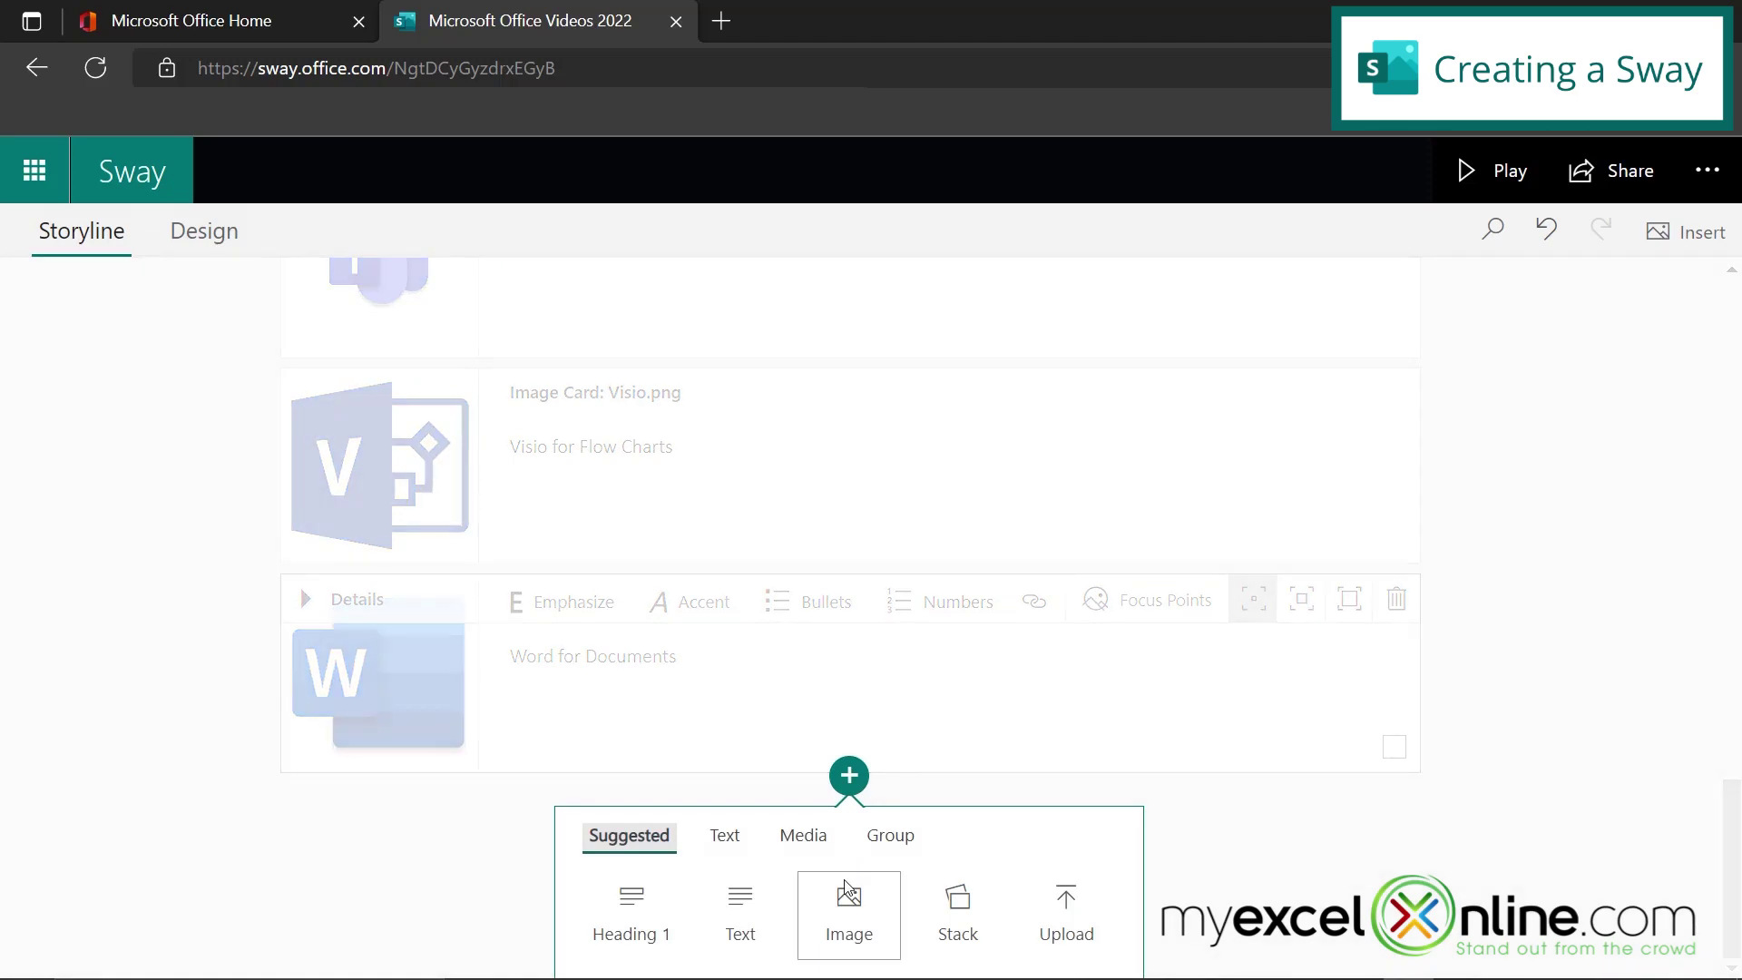
left_click(849, 914)
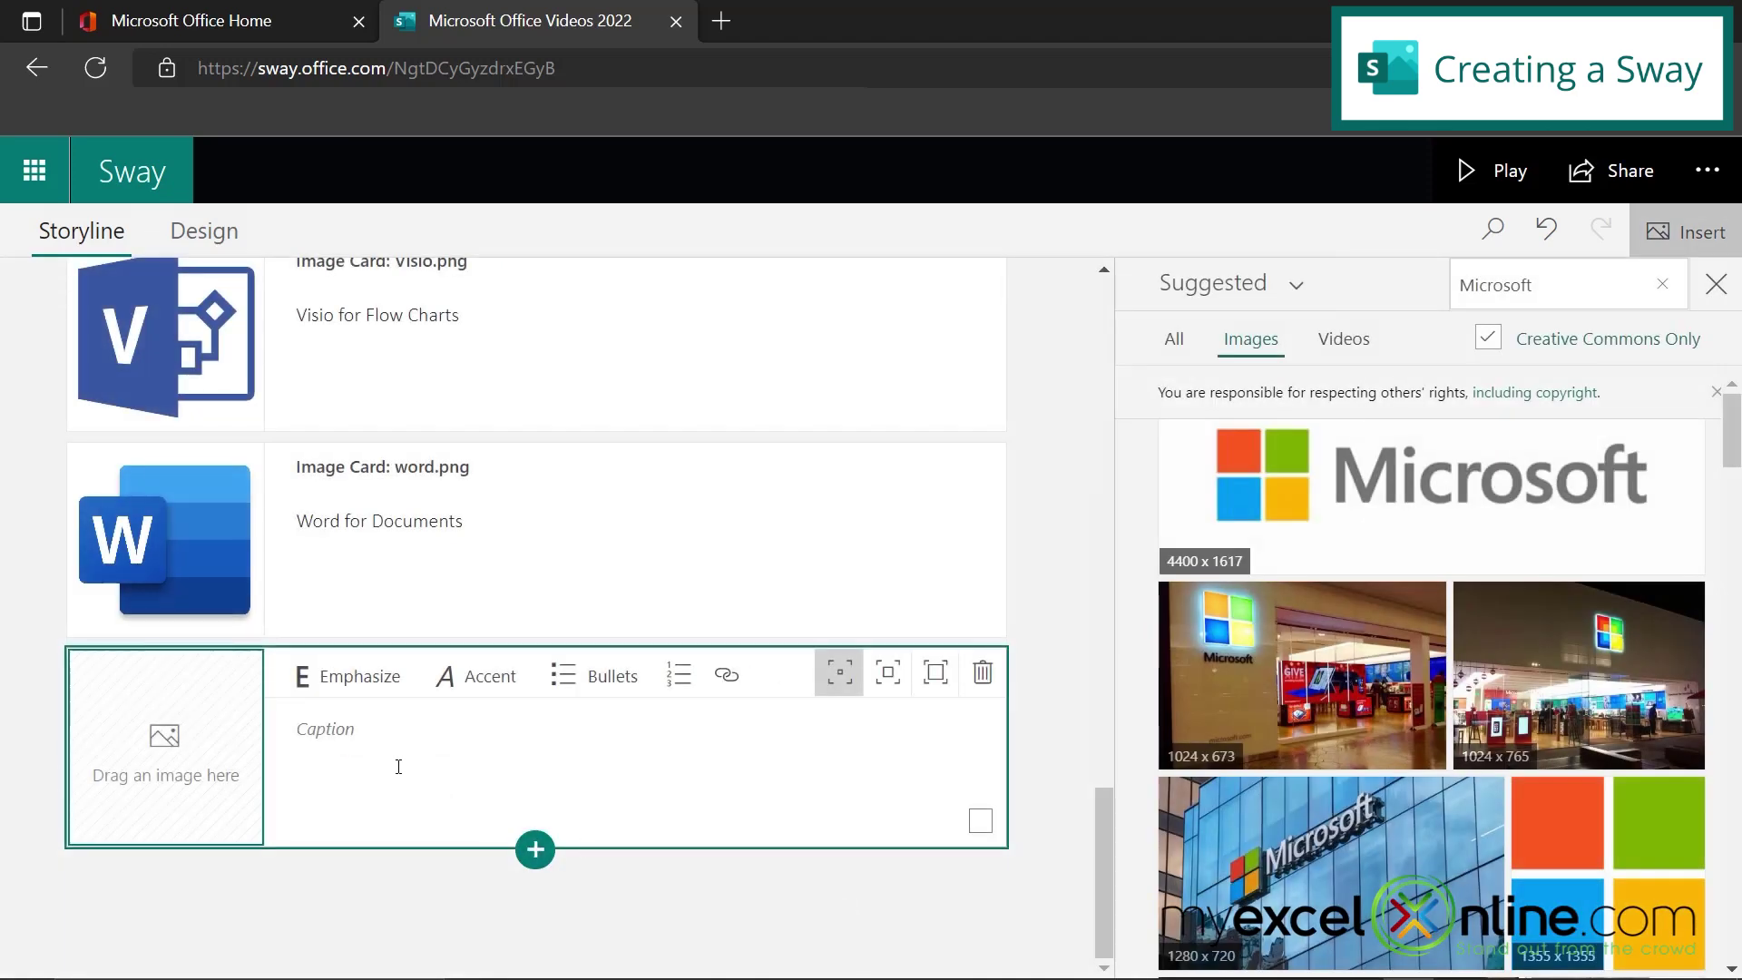
left_click_drag(1451, 480, 218, 794)
left_click(399, 737)
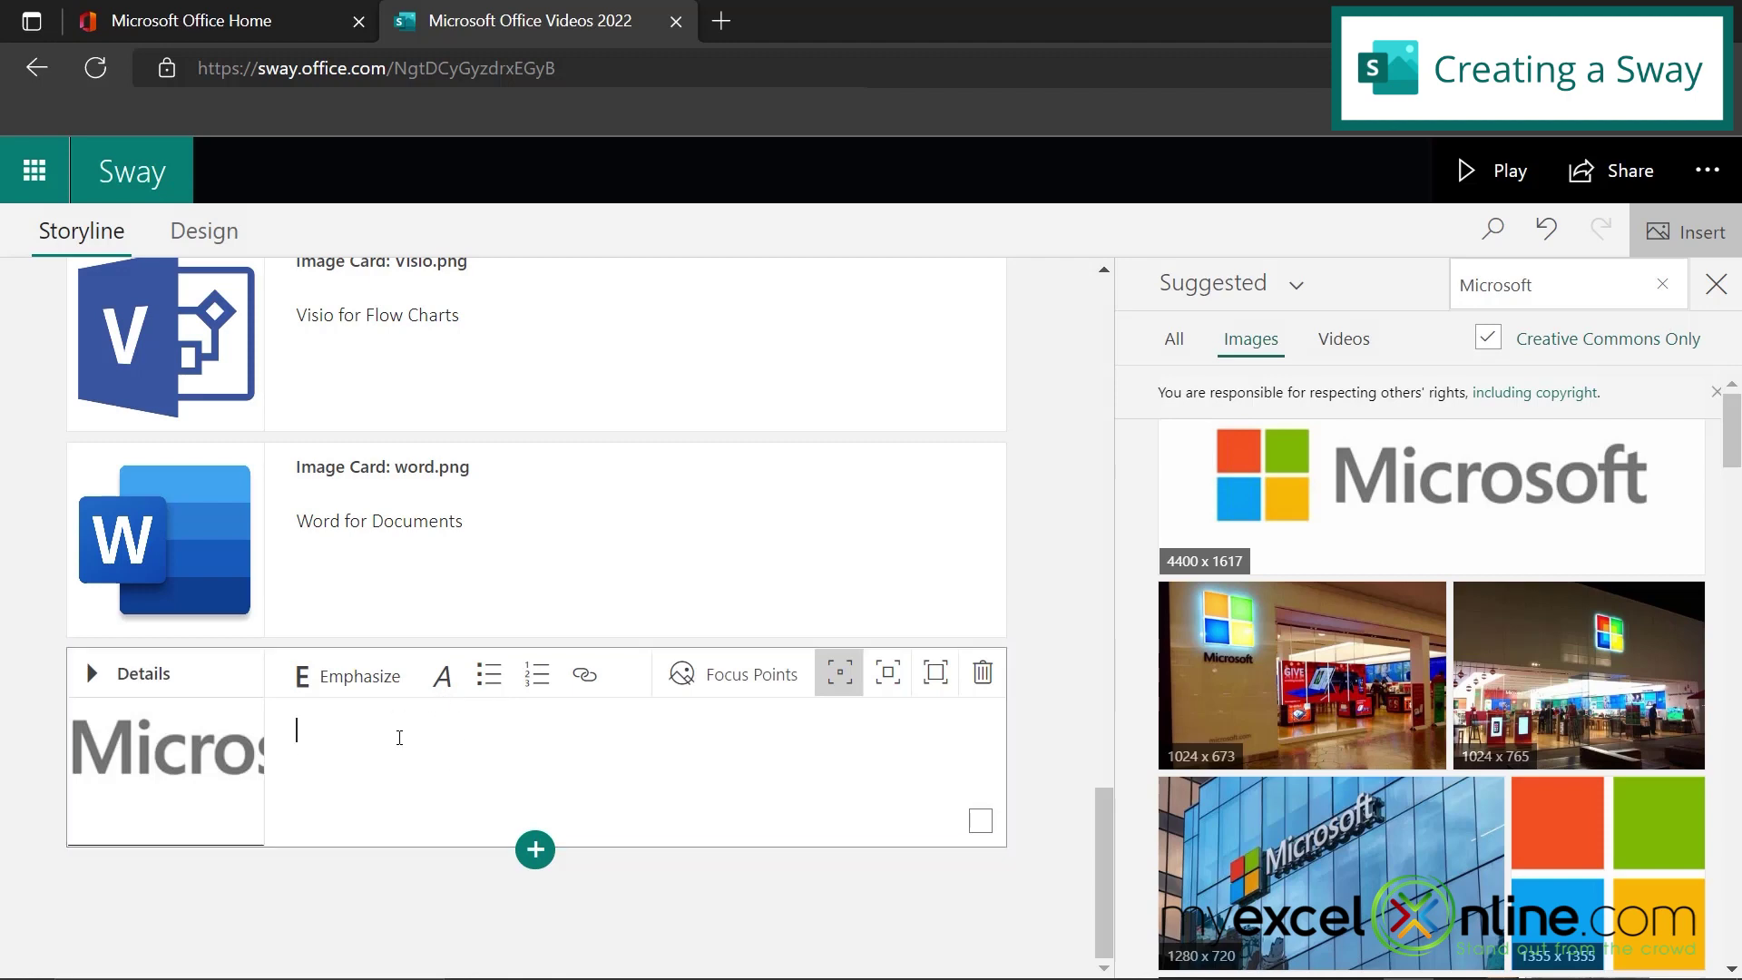
type("Isn't Office Great")
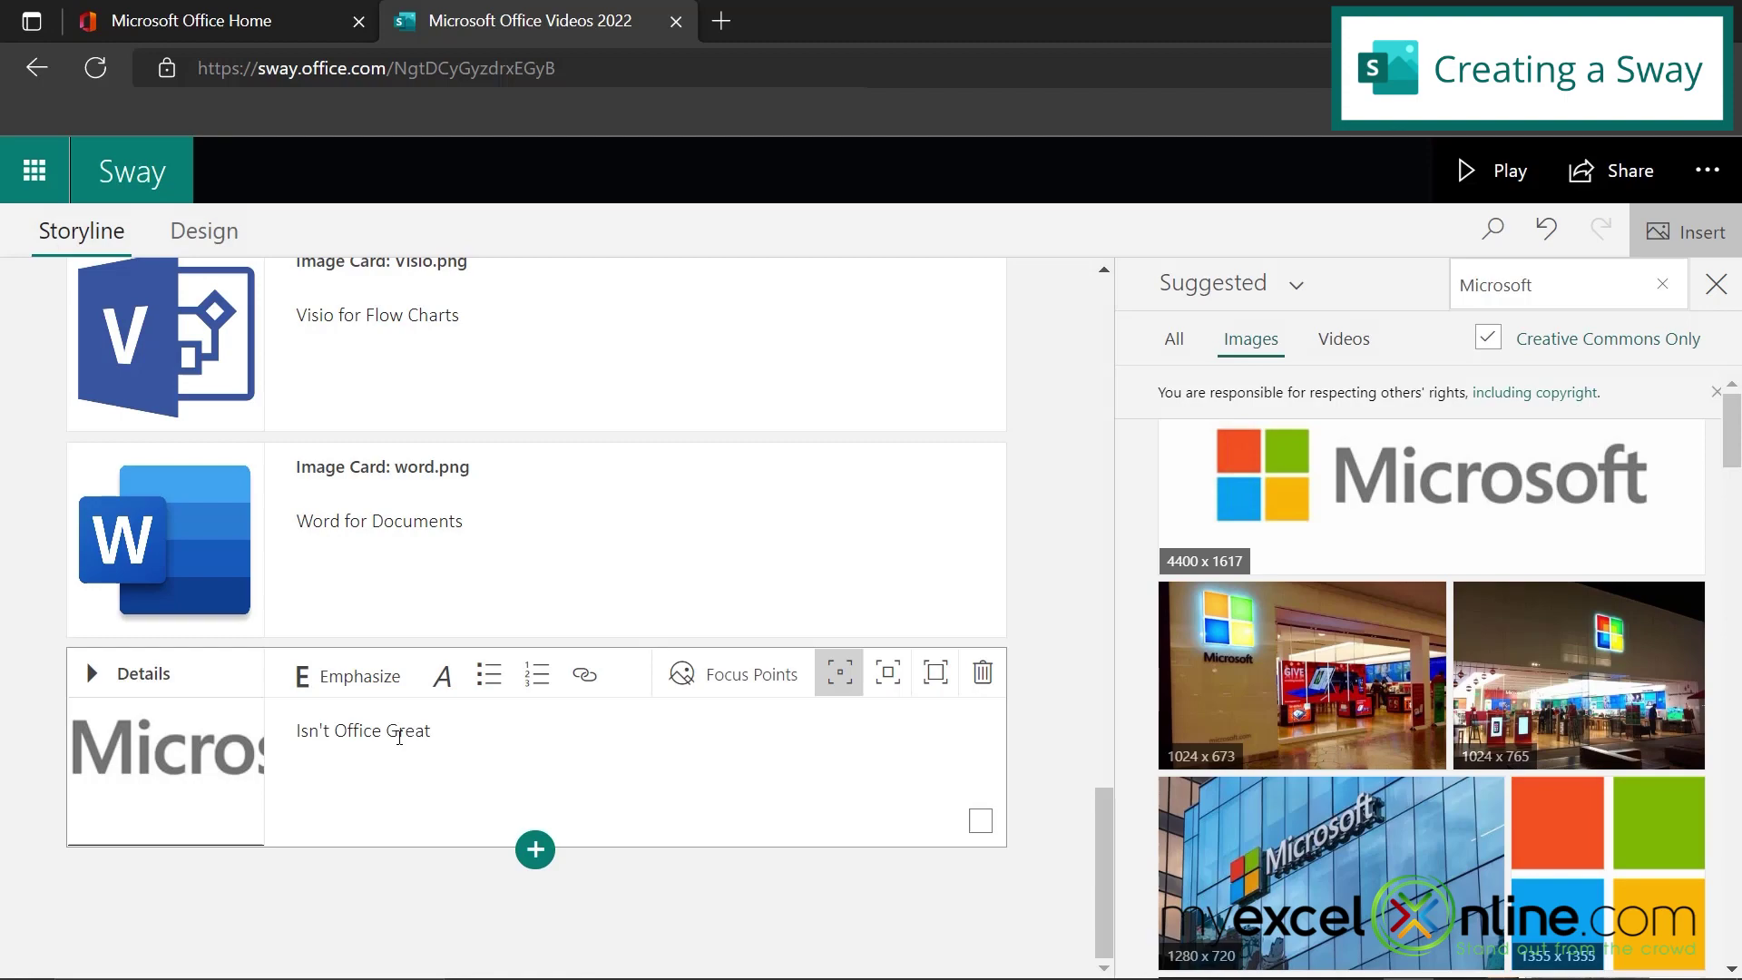
type("?!?!?!")
left_click(871, 544)
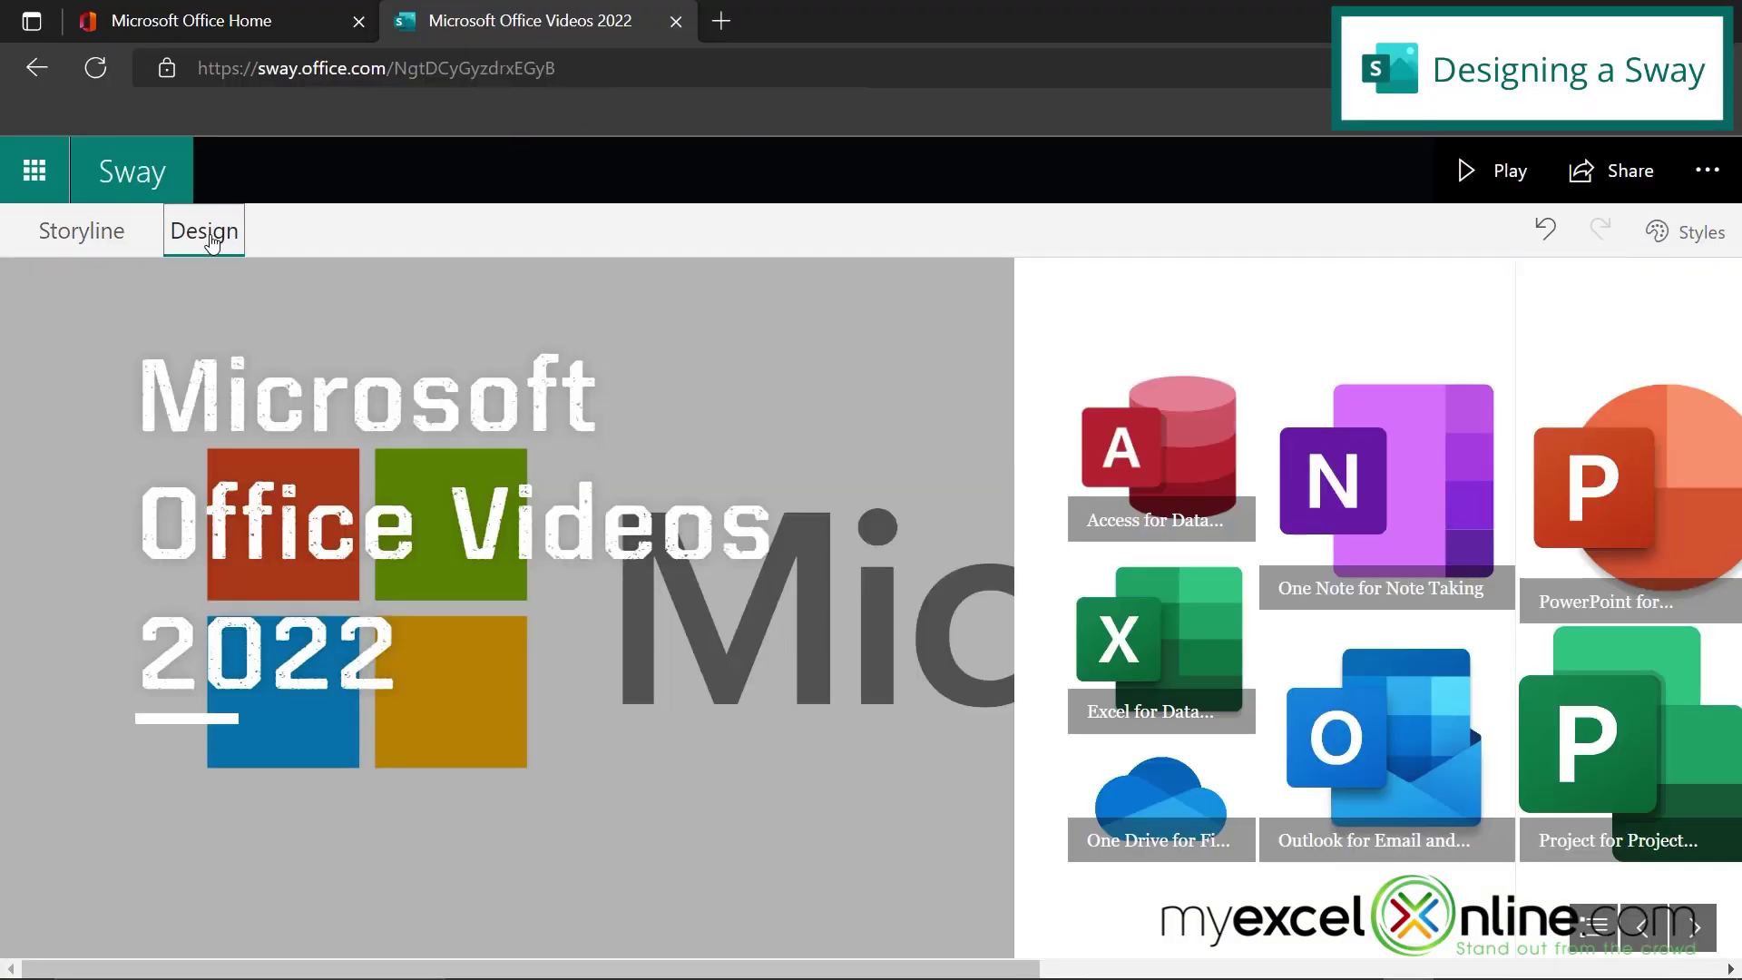
Switch the layout to Slides, preview the Access and following slides, then return to the title slide.
left_click(1710, 232)
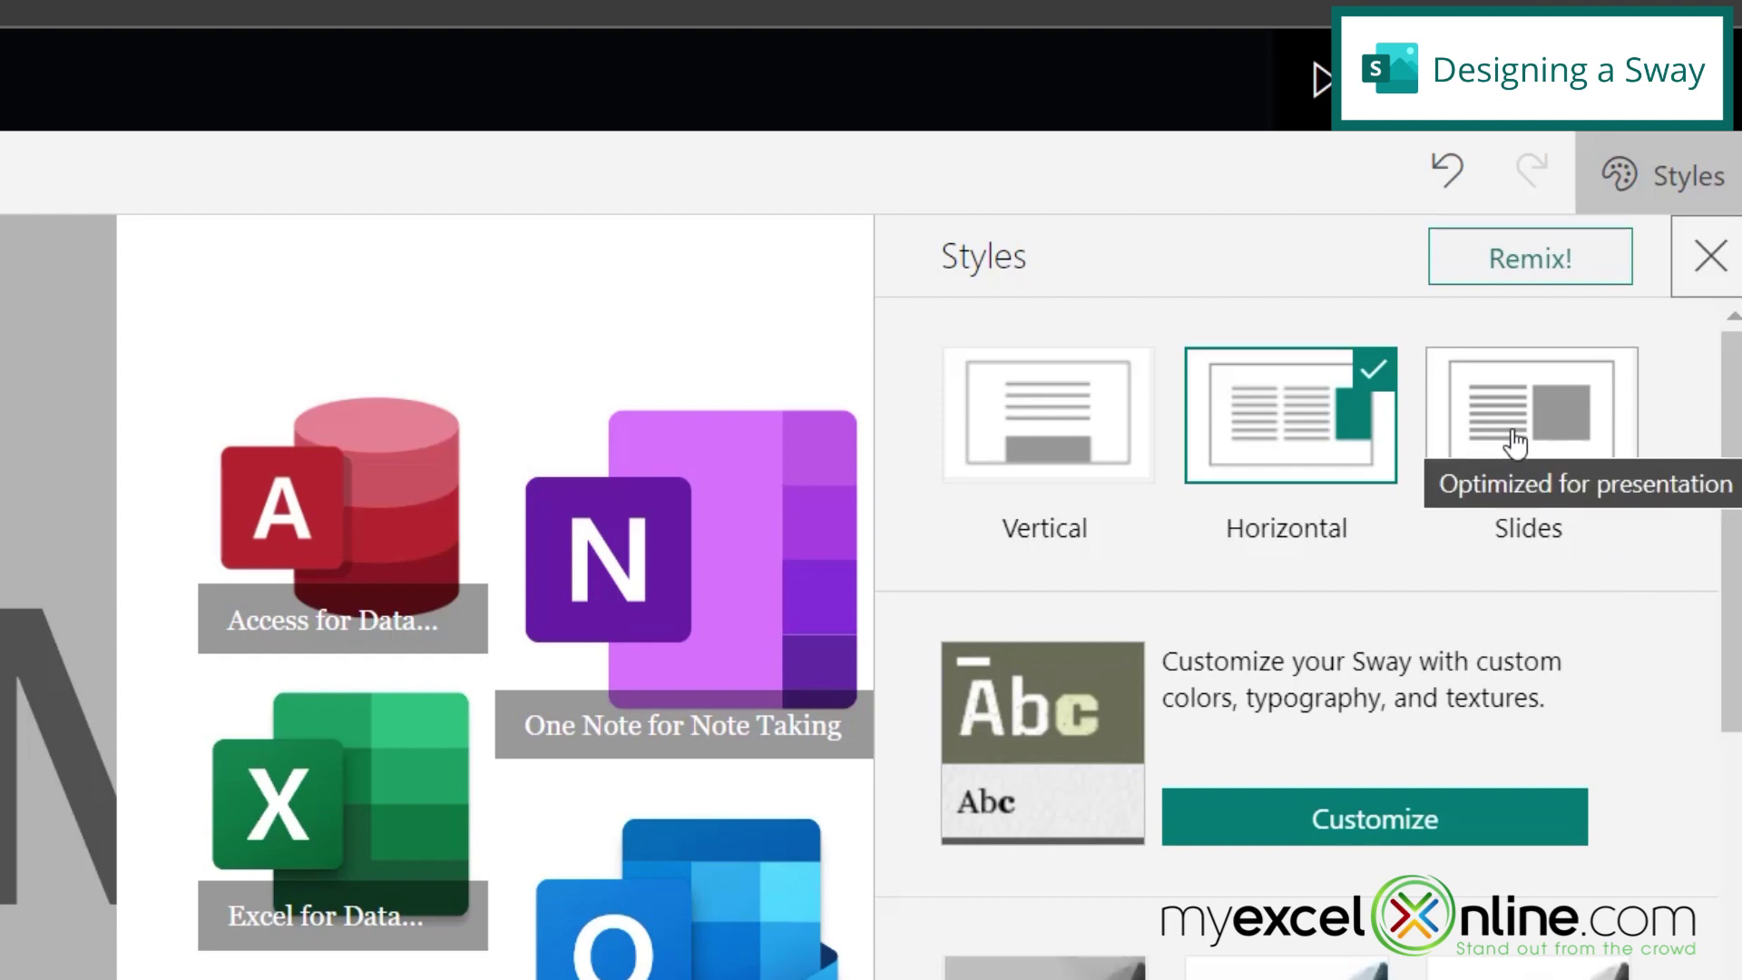
left_click(1513, 442)
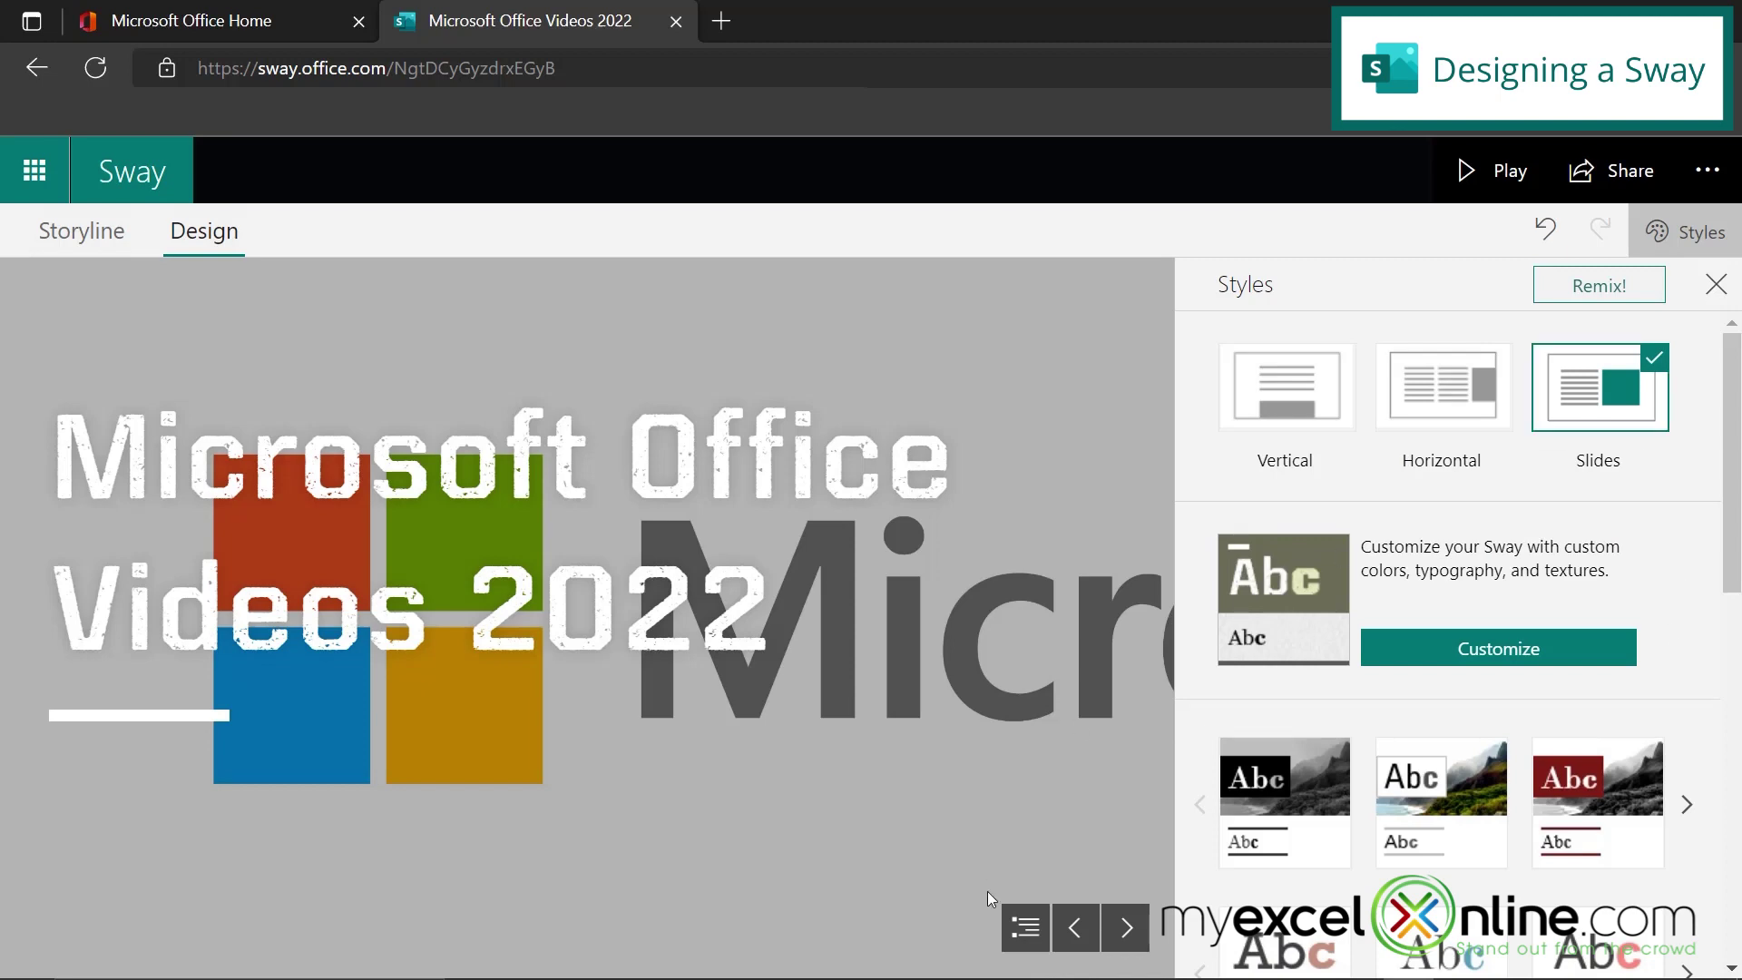
left_click(1127, 927)
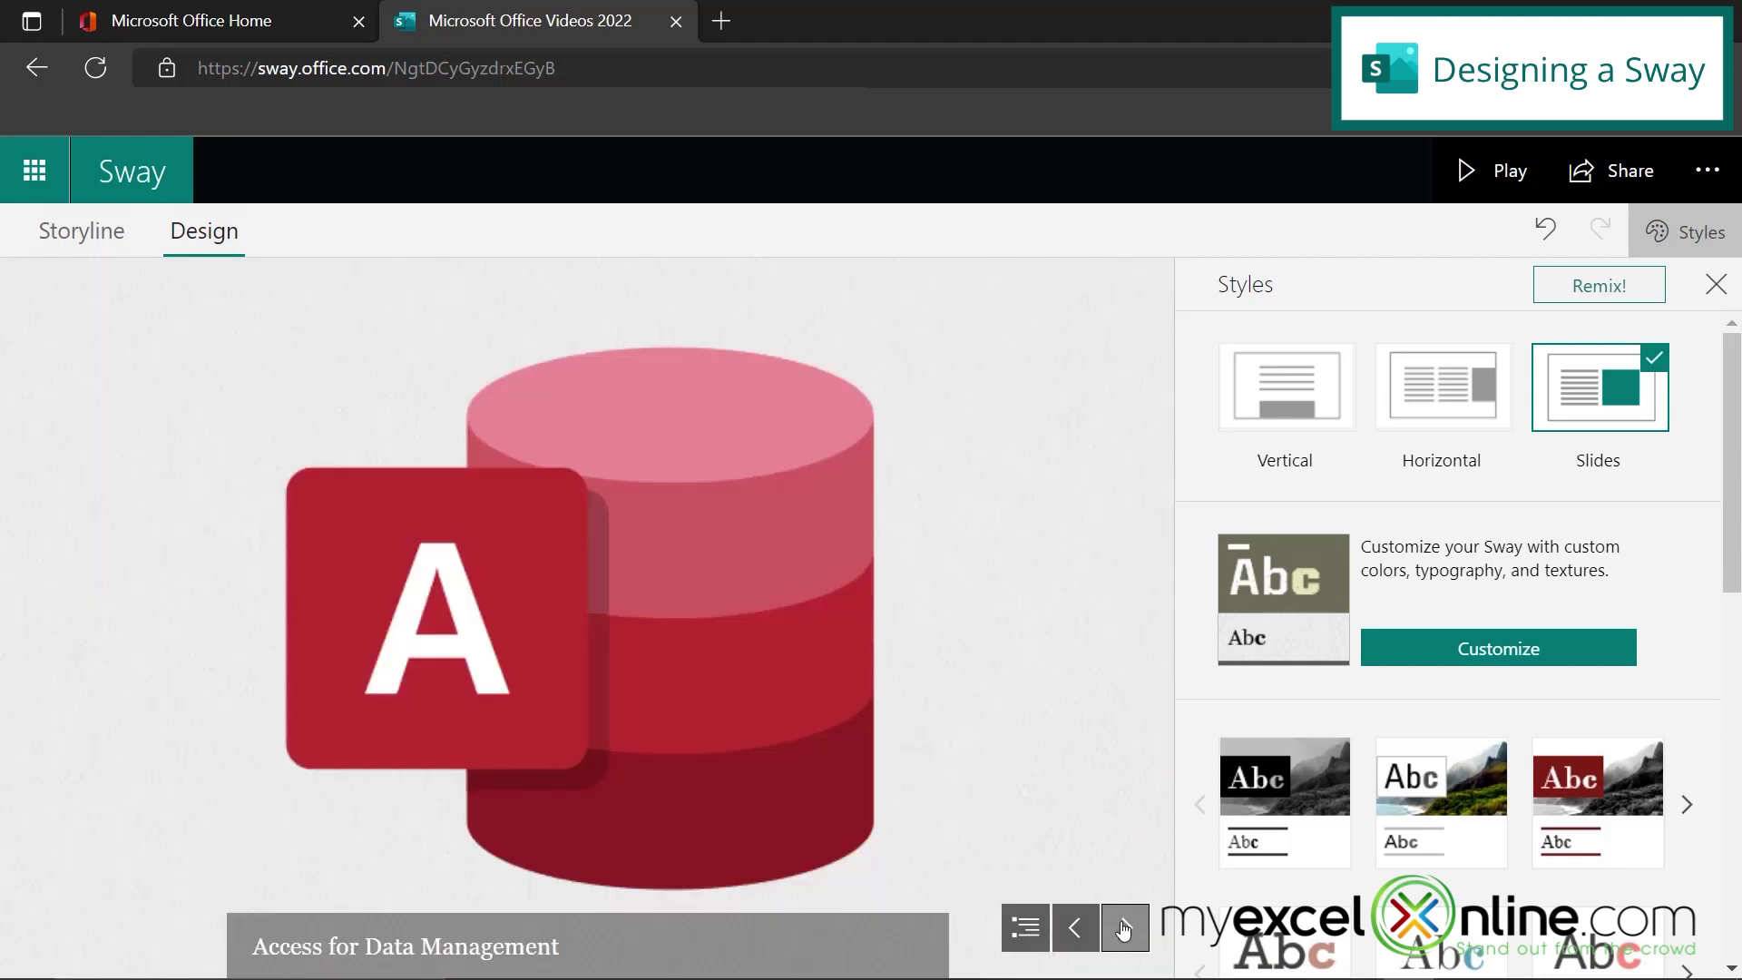
left_click(1129, 927)
left_click(1127, 929)
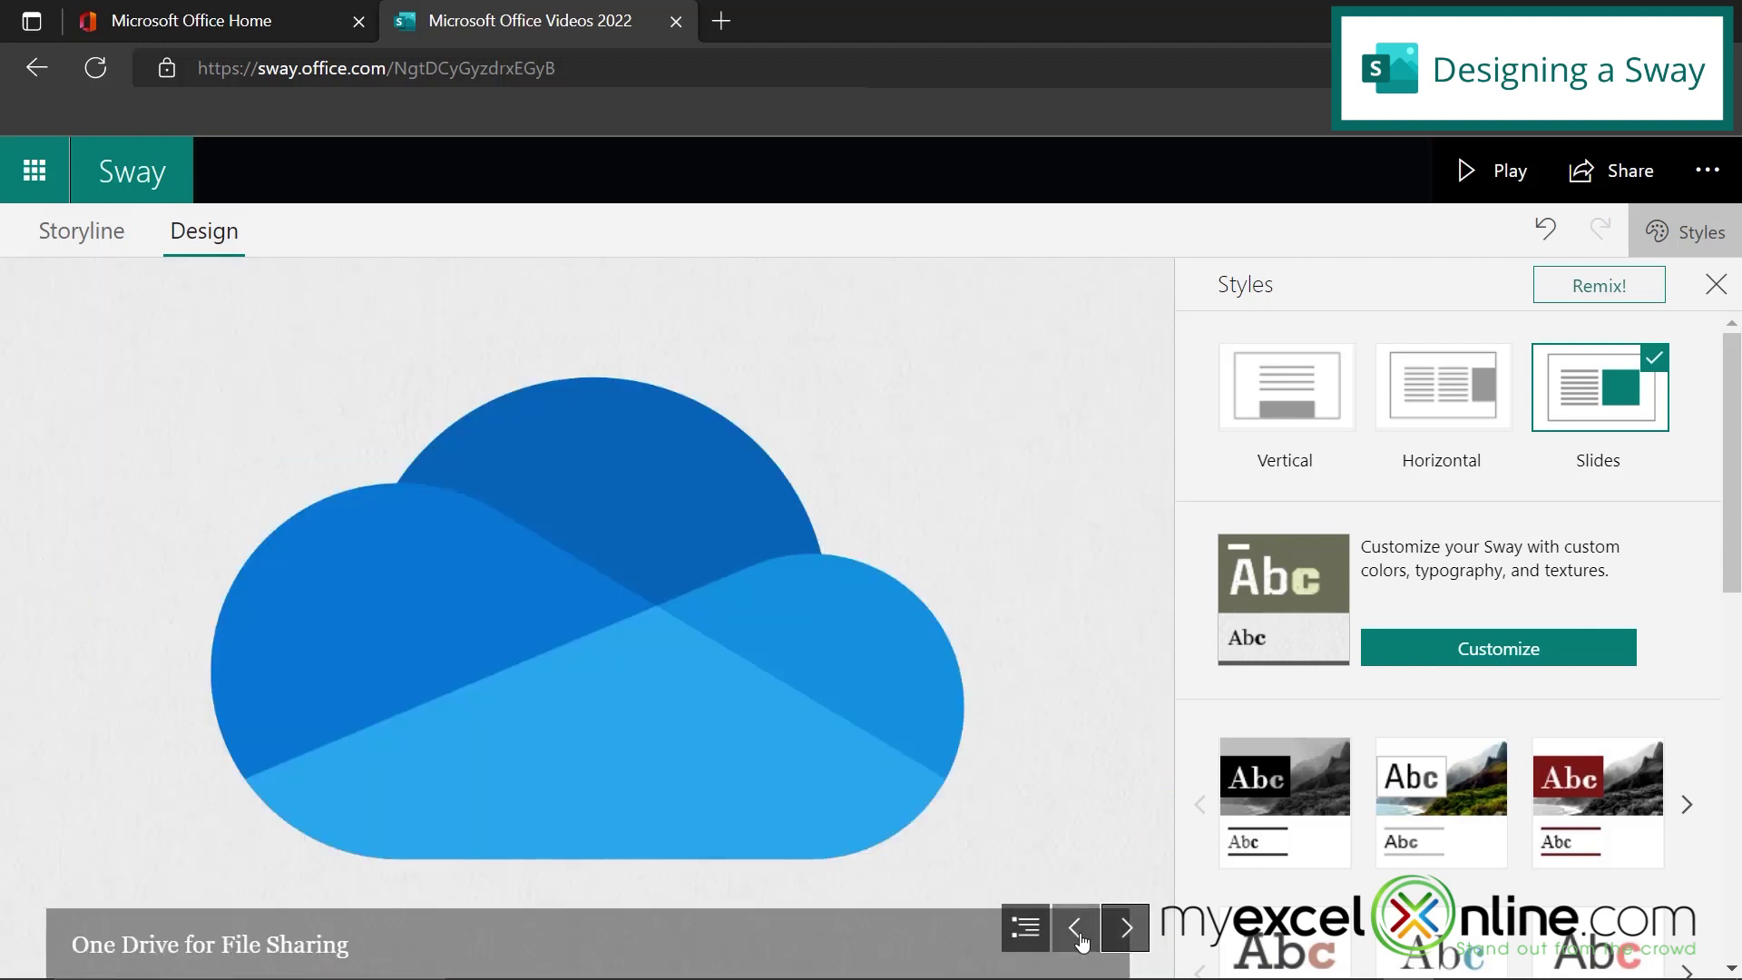
left_click(1078, 934)
left_click(1079, 934)
left_click(1079, 934)
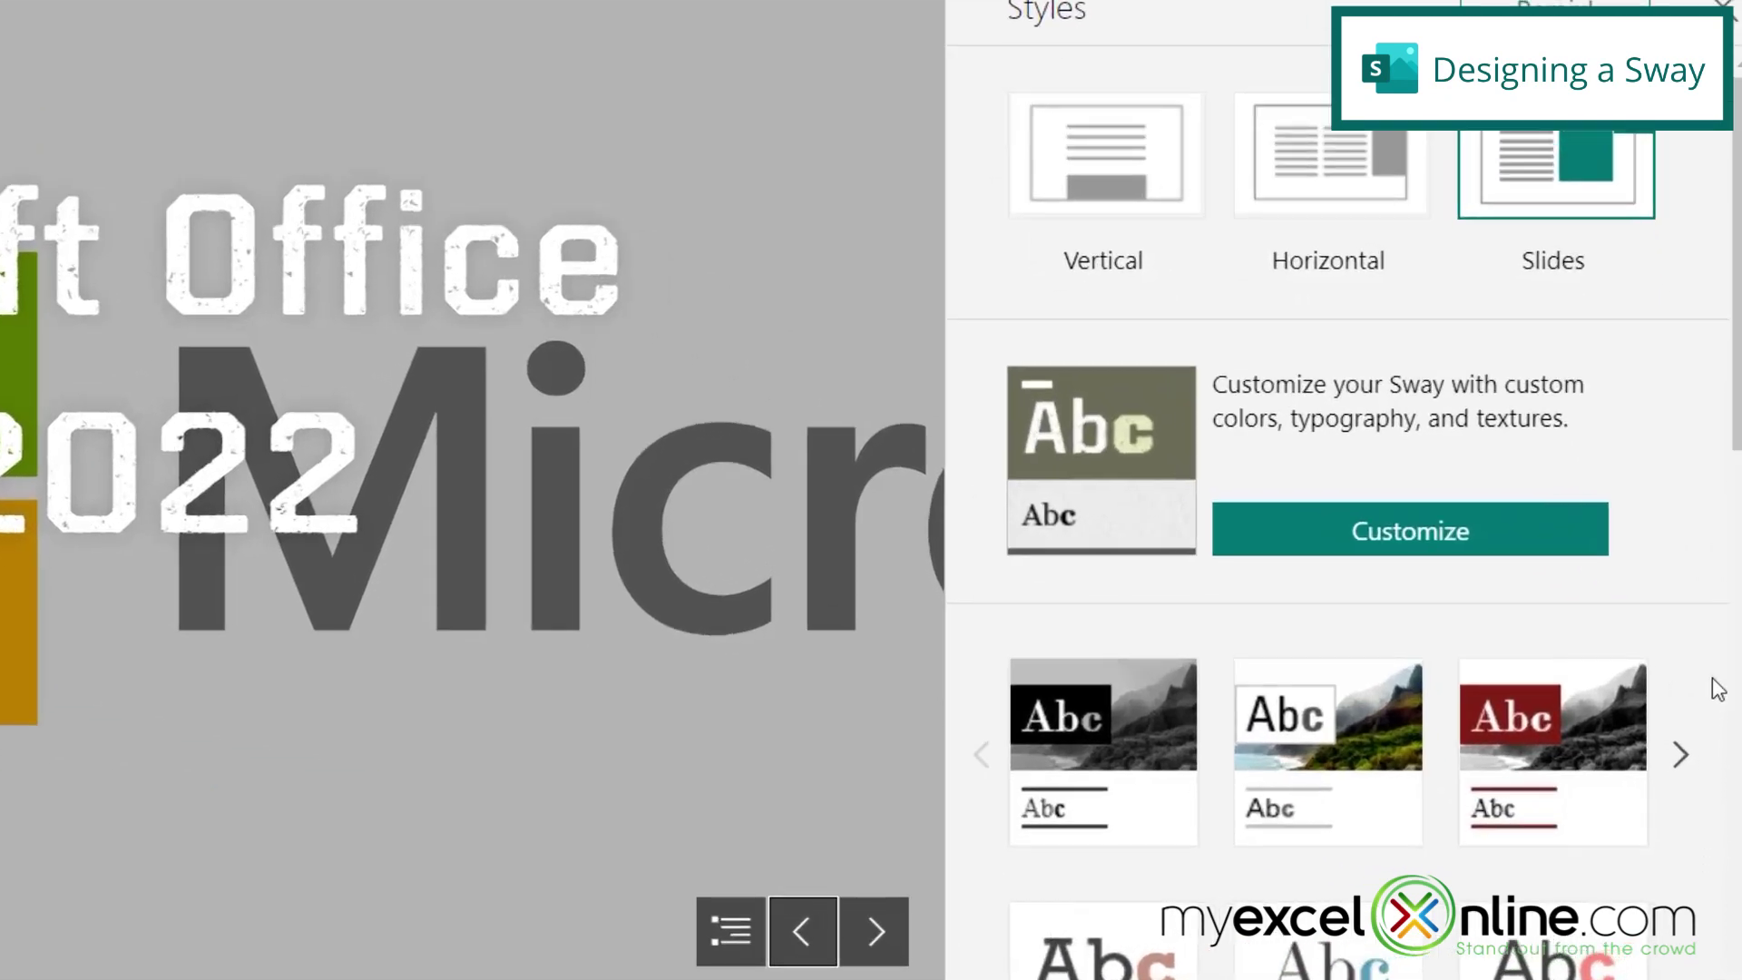
Apply the black Abc dark style (Style 6, Variation 28) from the Styles panel.
scroll(1711, 761, "down", 2)
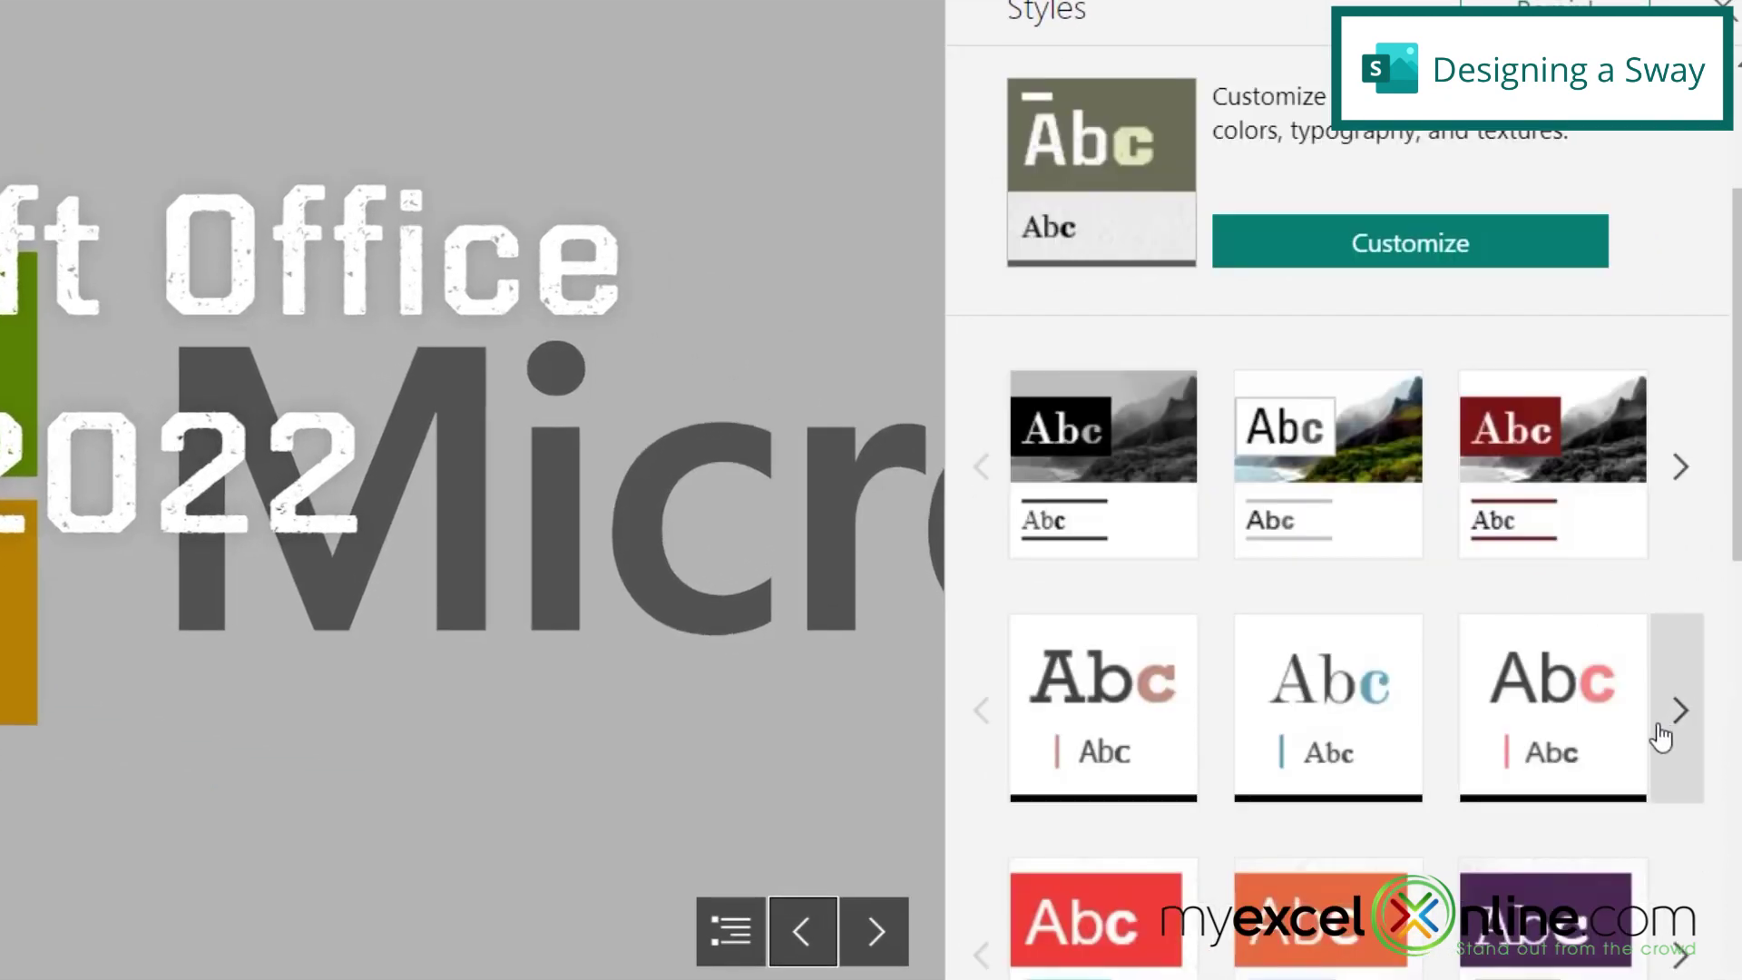
left_click(1080, 465)
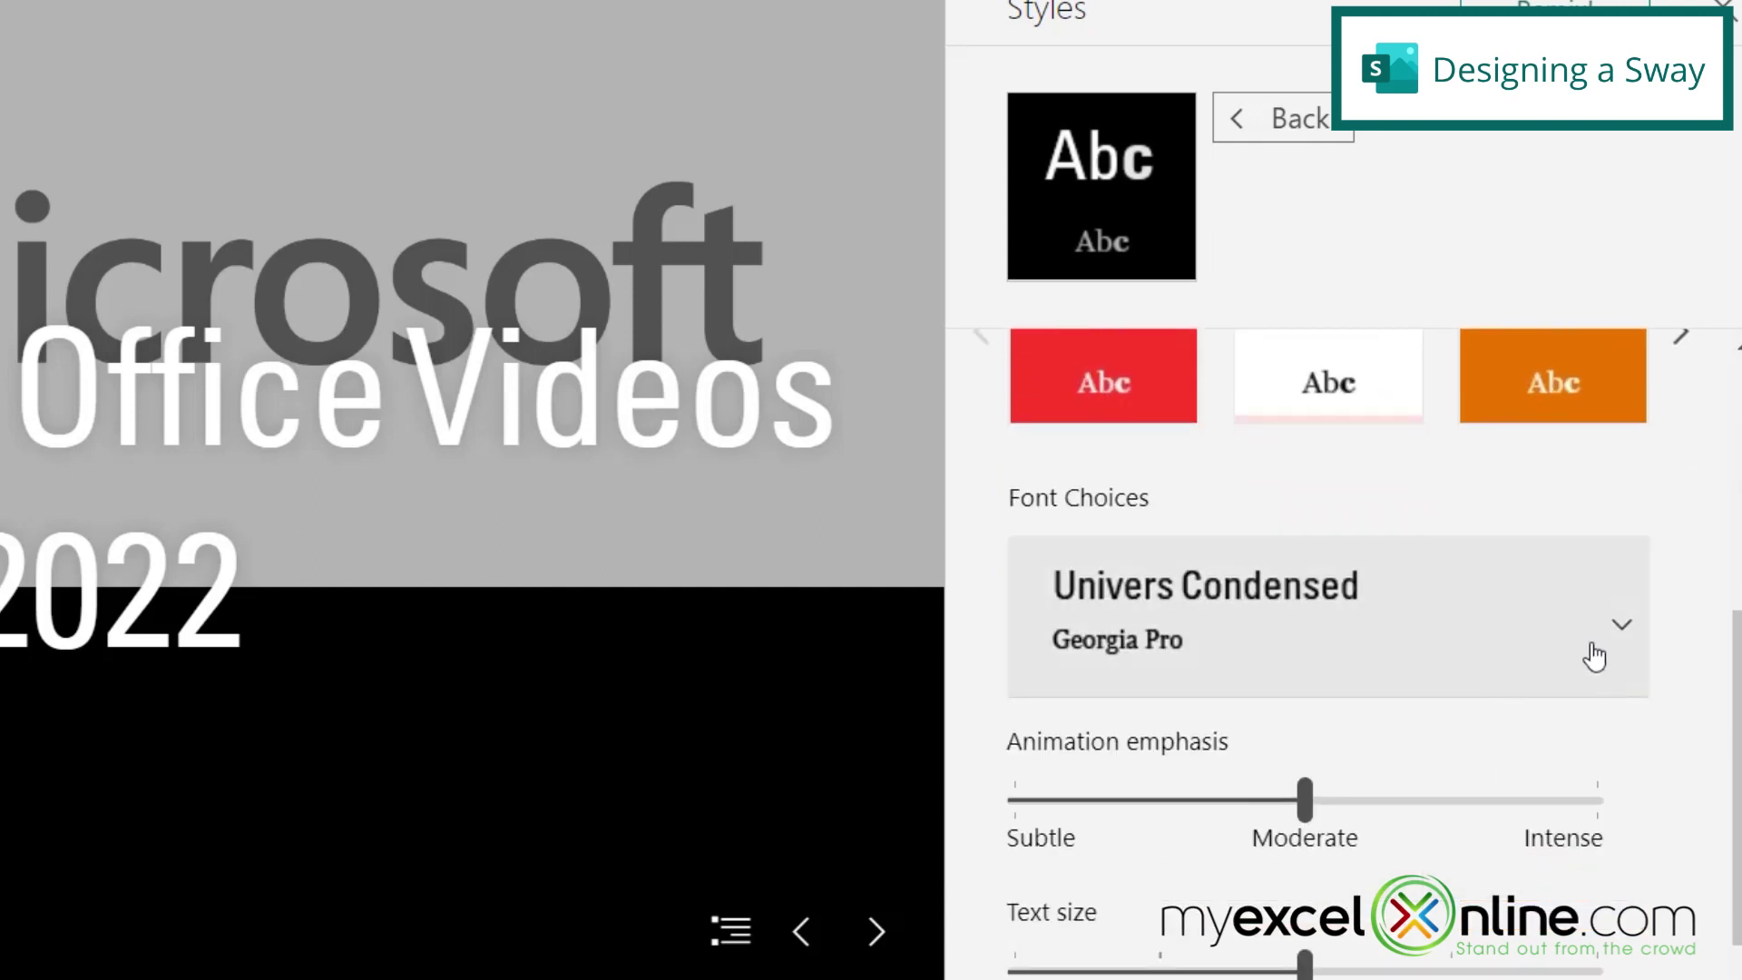
scroll(1656, 705, "down", 1)
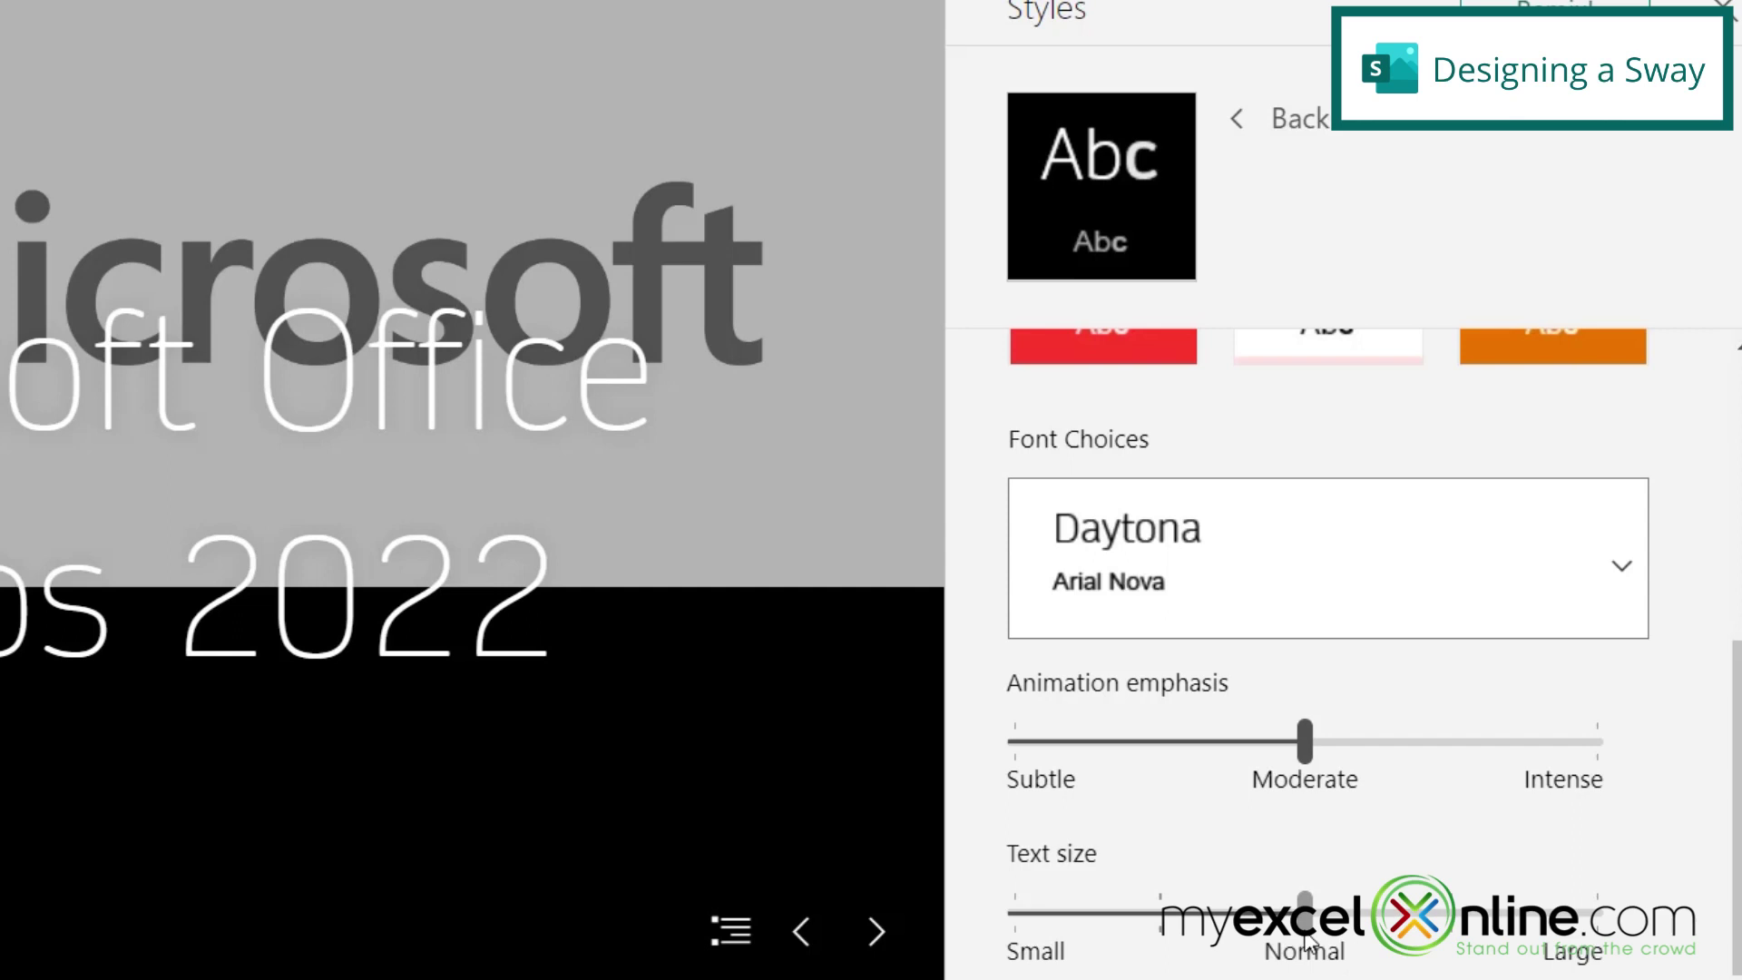
Set the Sway's text size slider to Large in the customization options.
left_click_drag(1306, 939, 1619, 925)
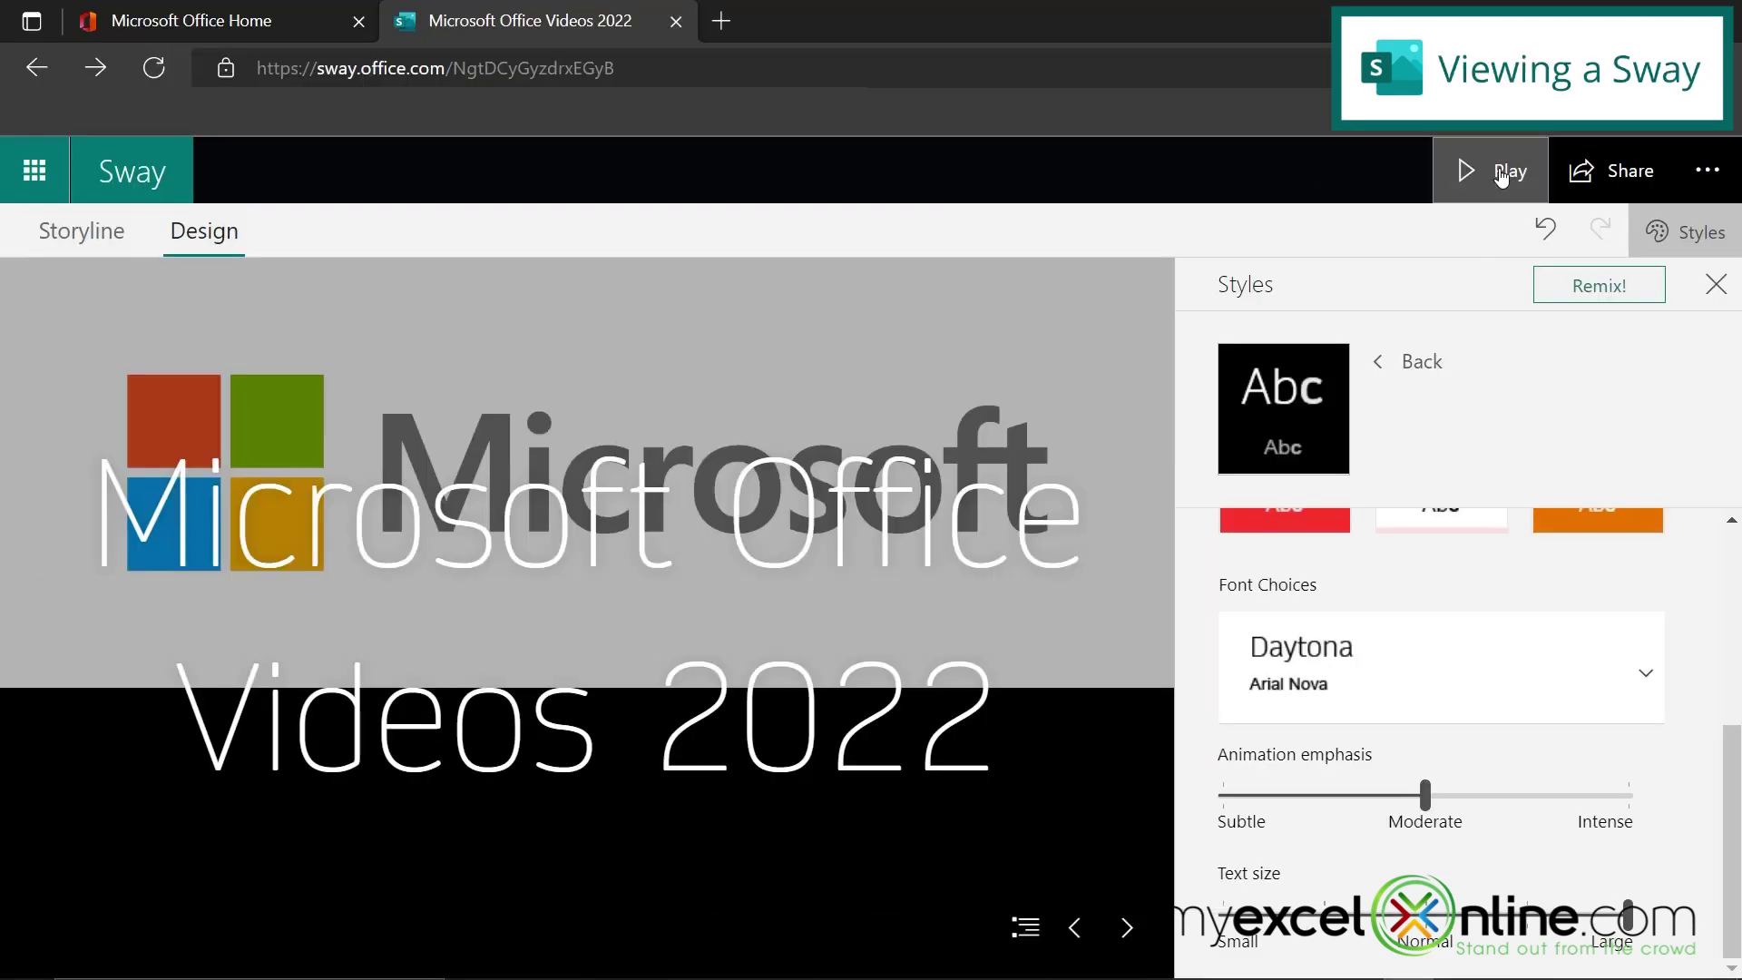
left_click(1501, 172)
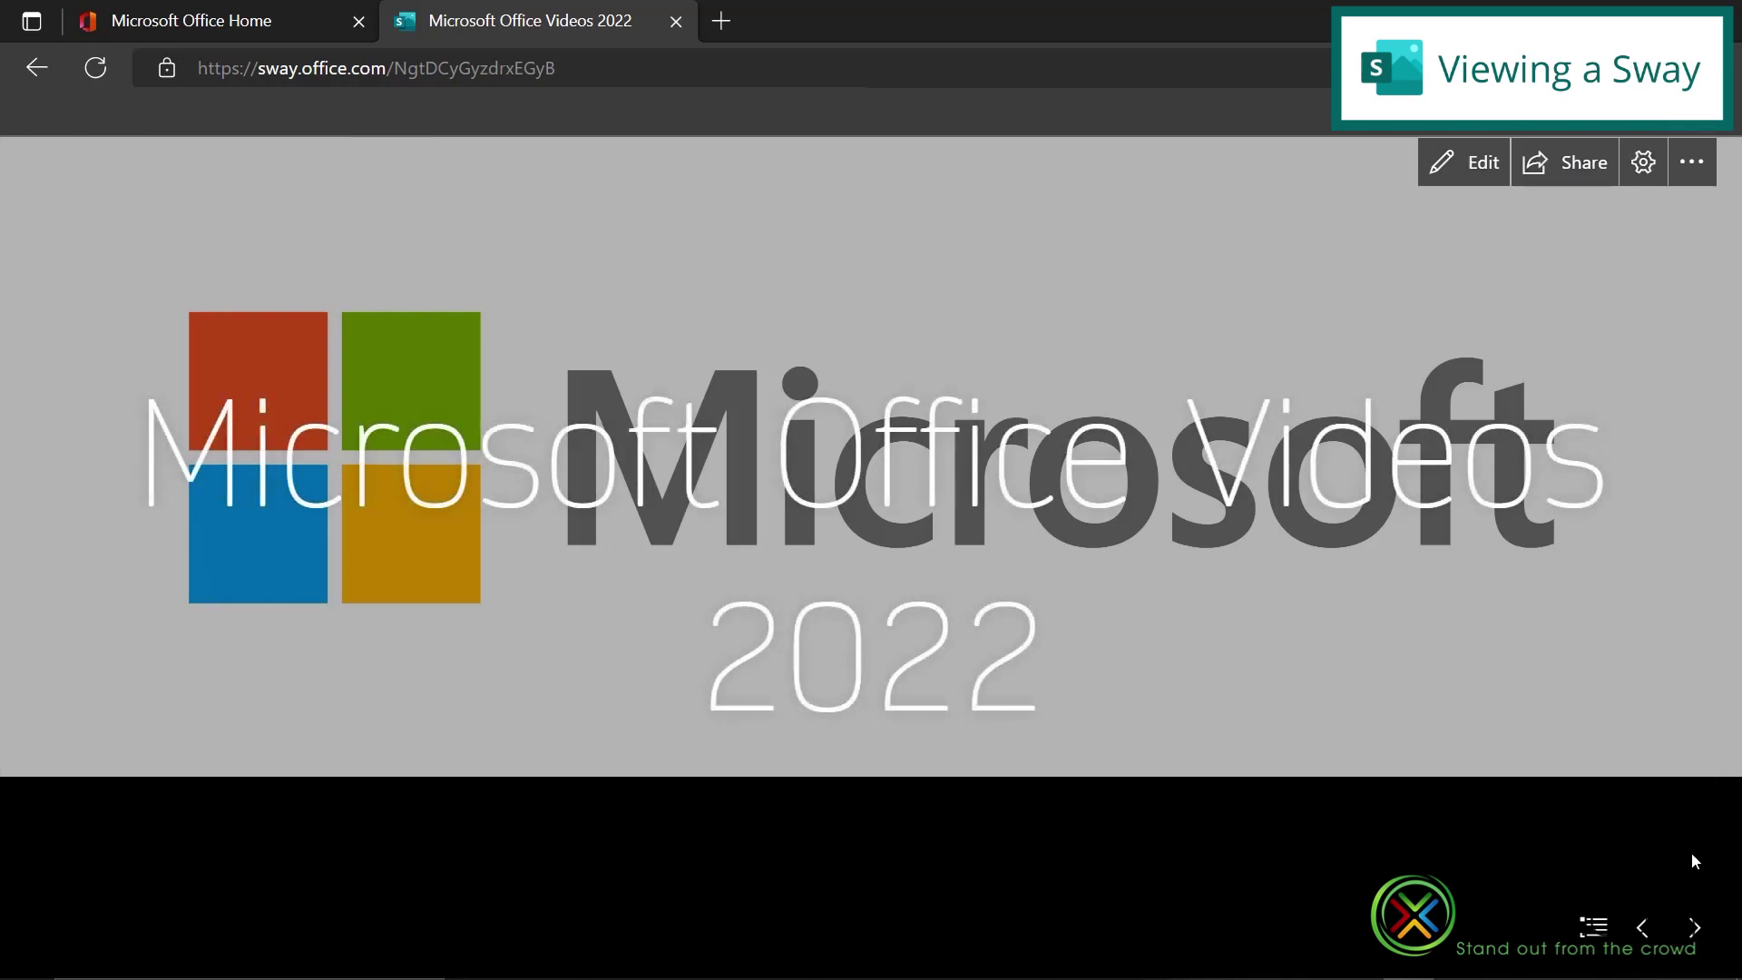
left_click(1692, 930)
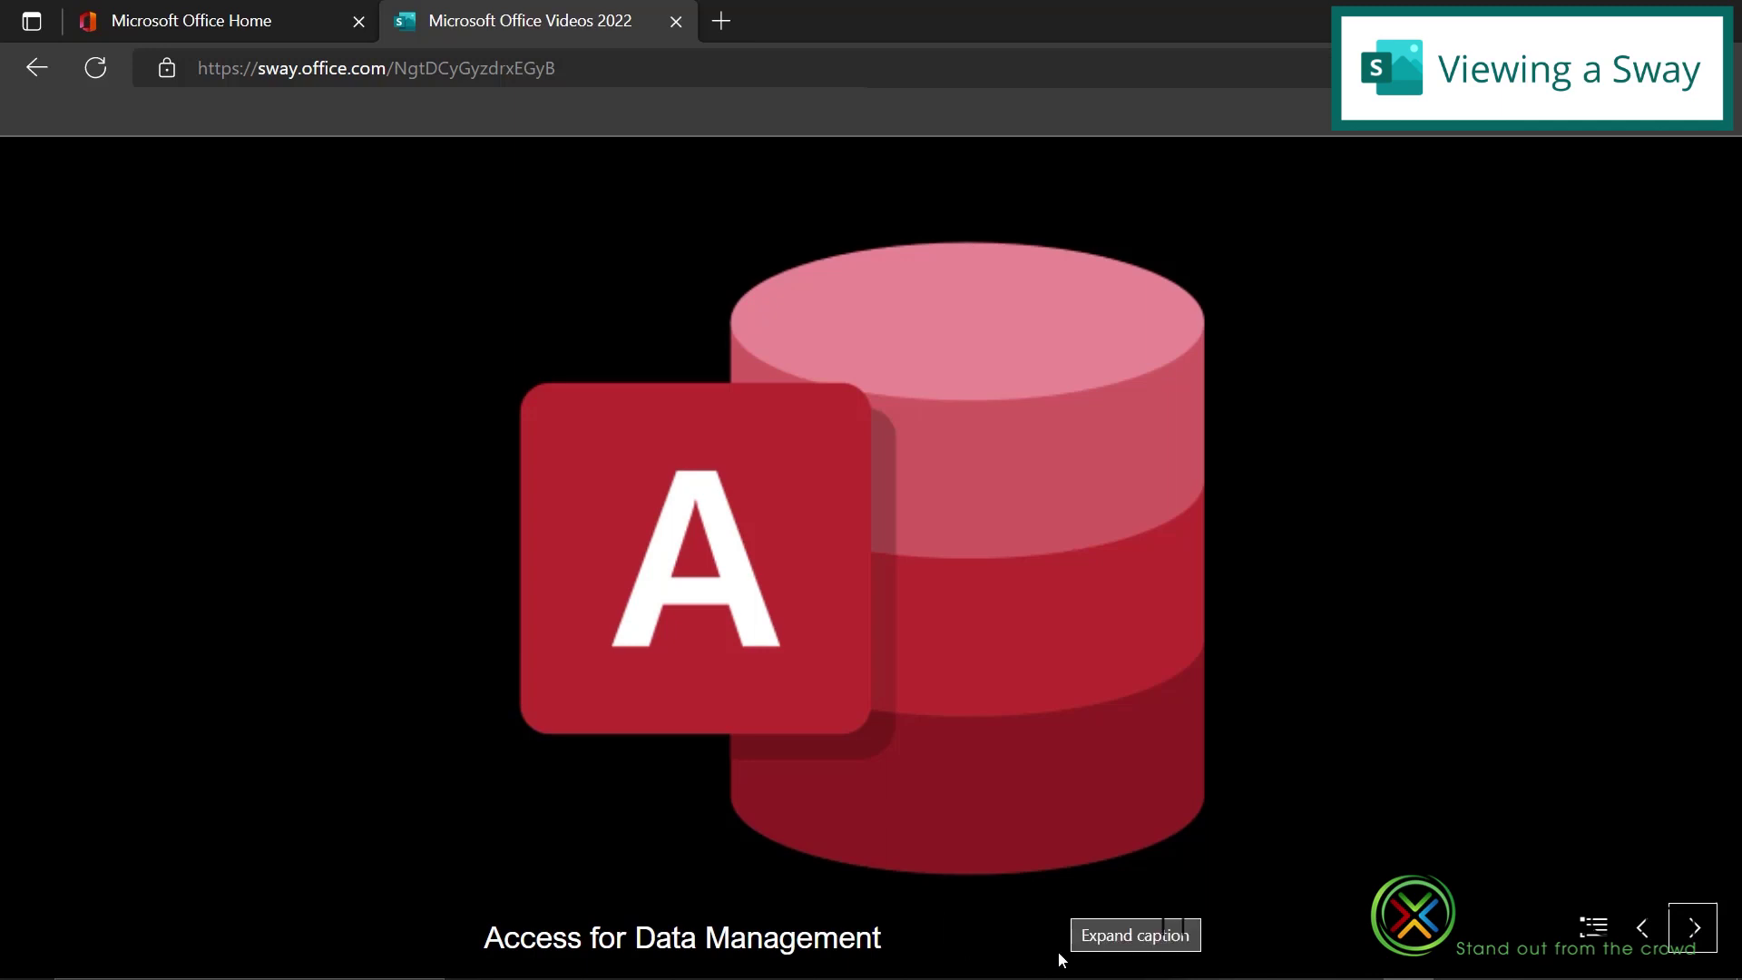
left_click(1691, 934)
left_click(1691, 934)
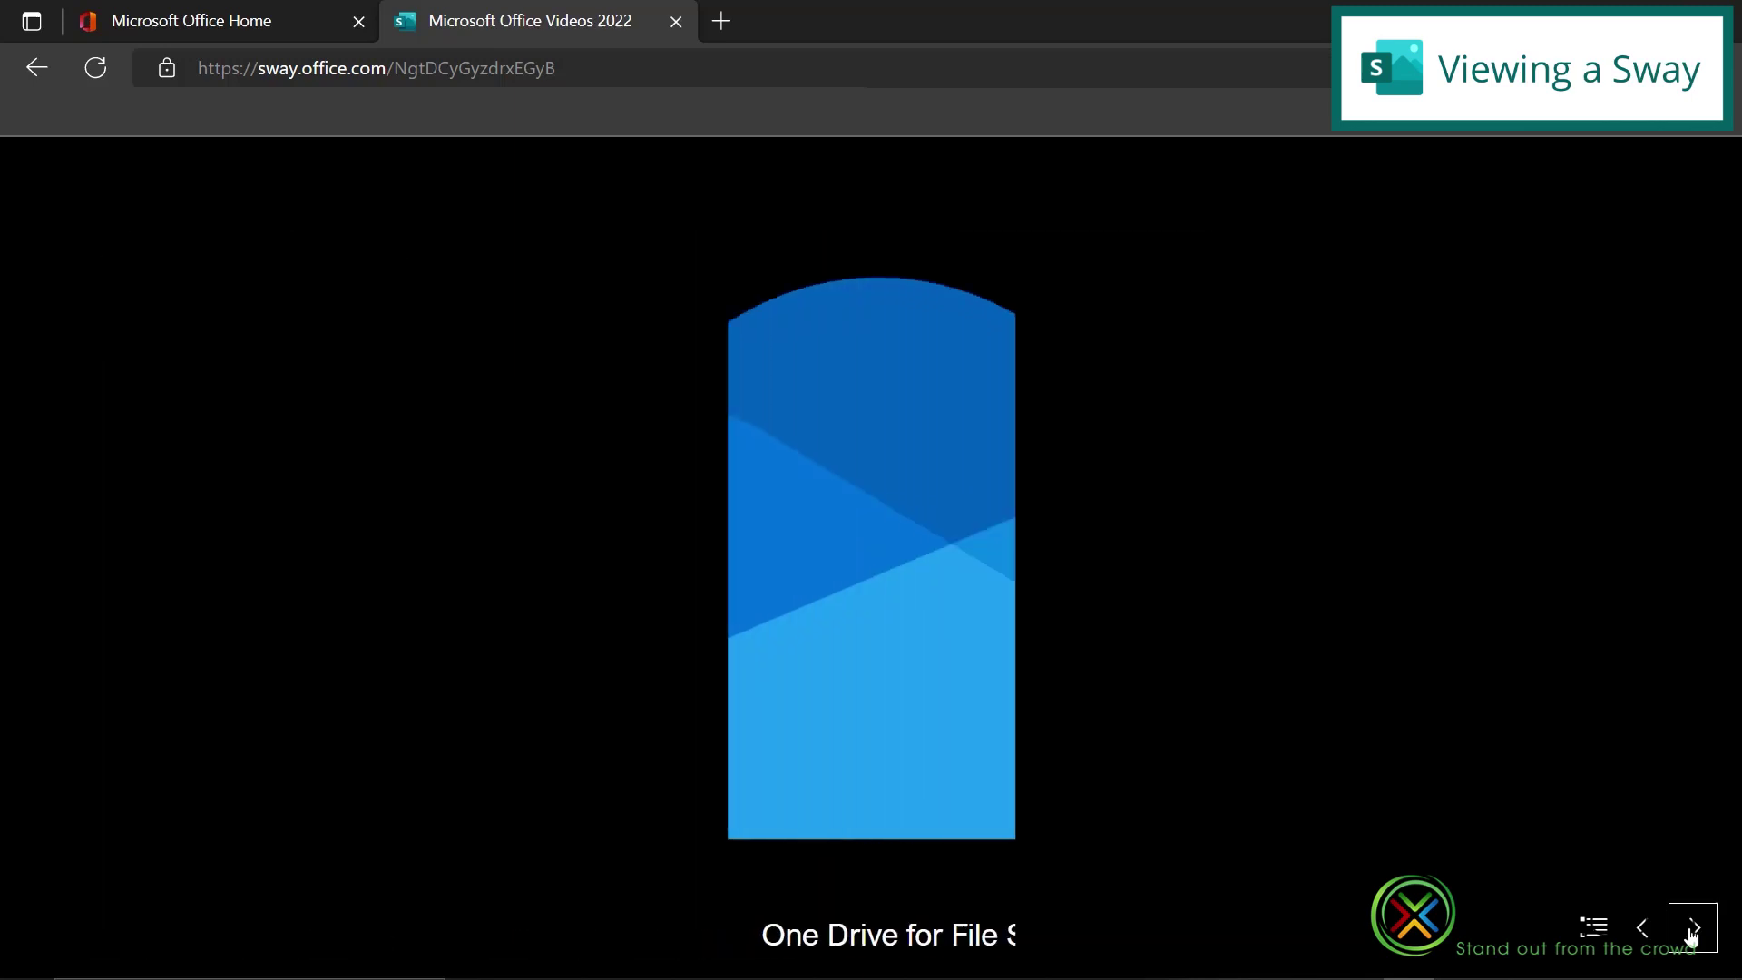
left_click(1691, 935)
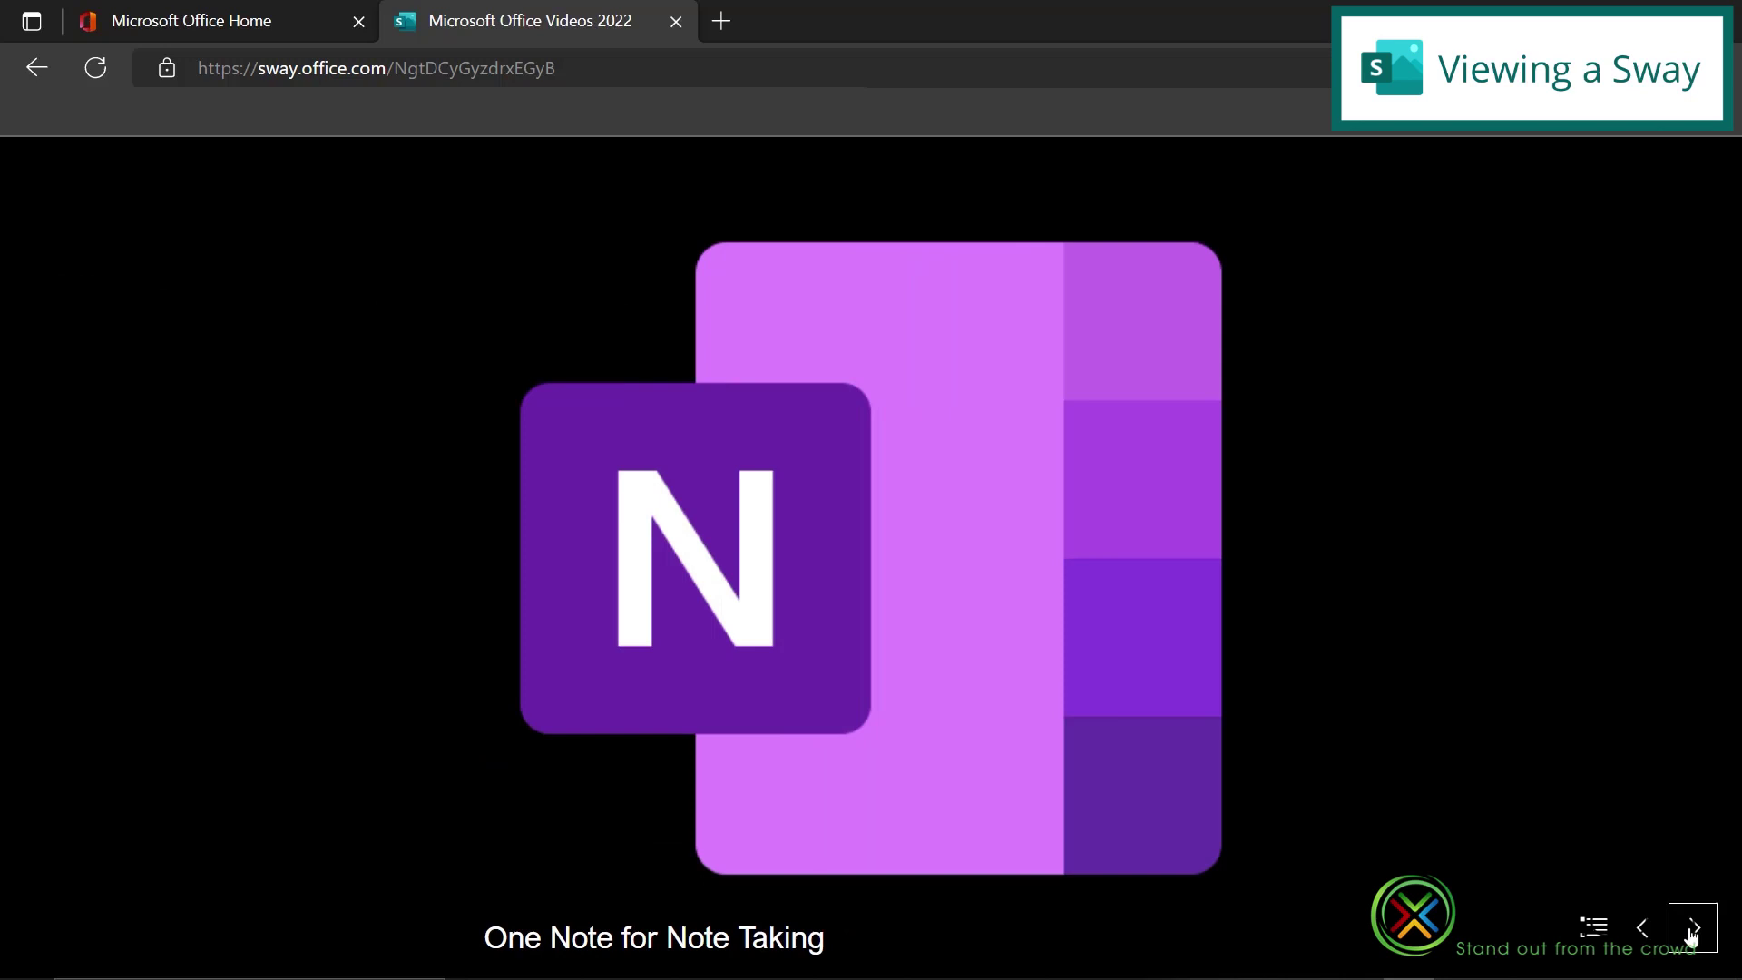
left_click(1691, 934)
left_click(1691, 935)
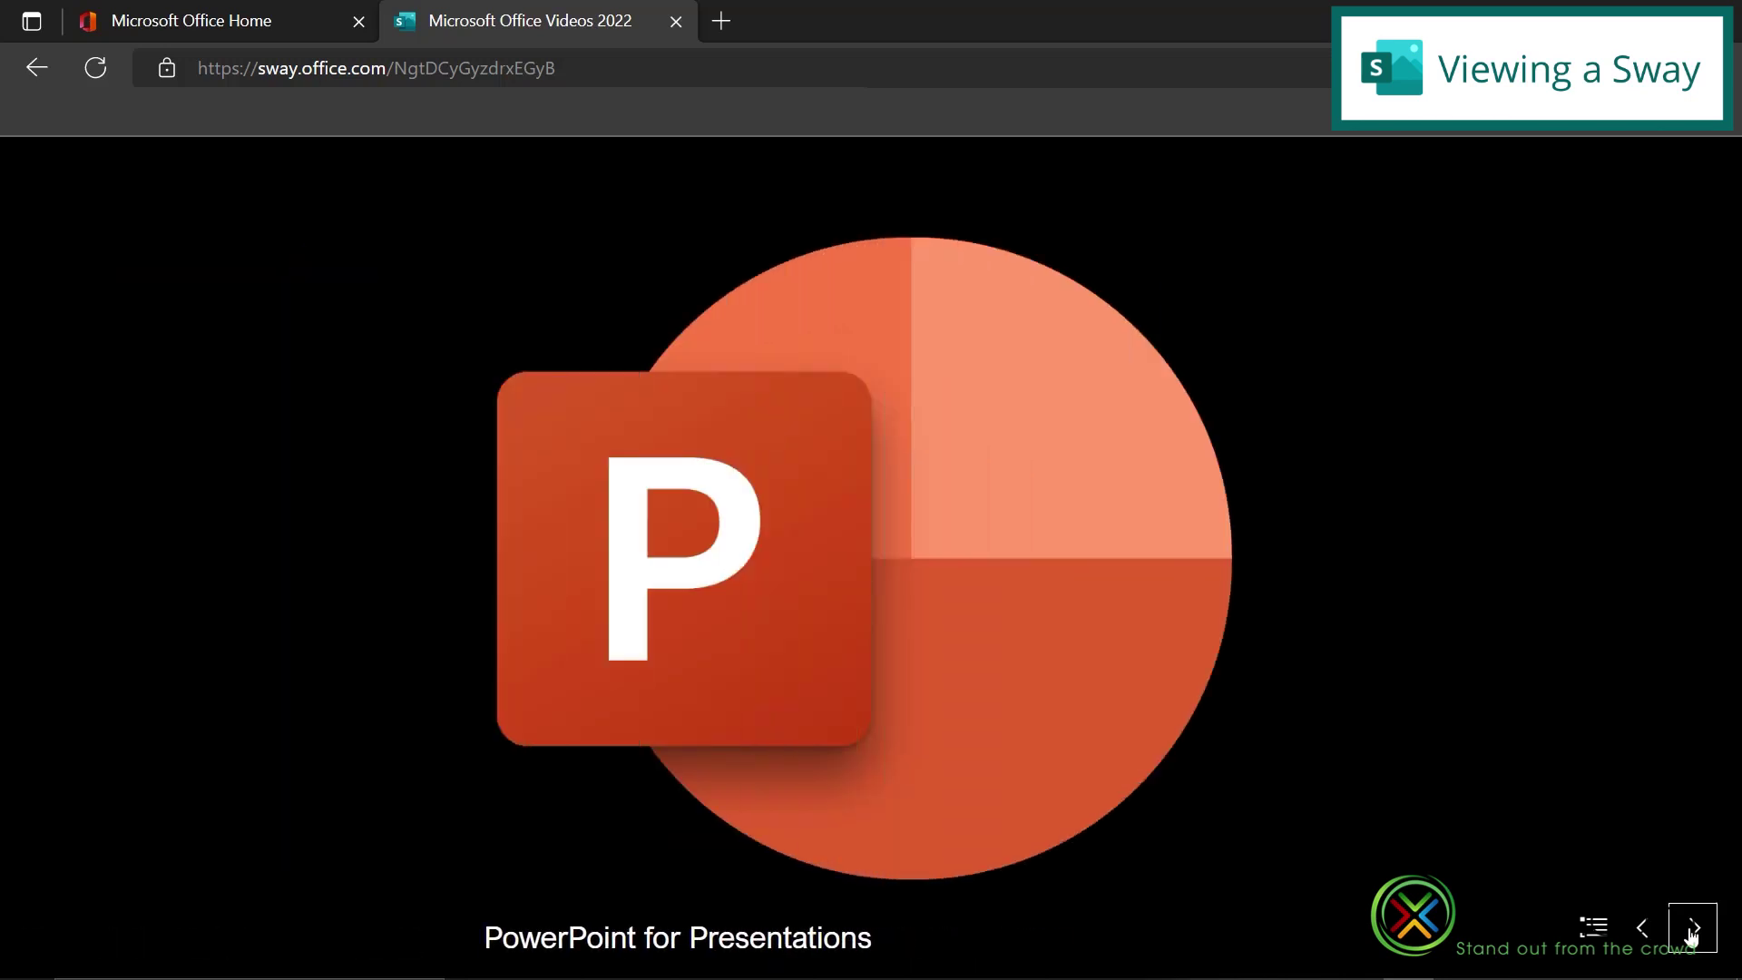
left_click(1691, 934)
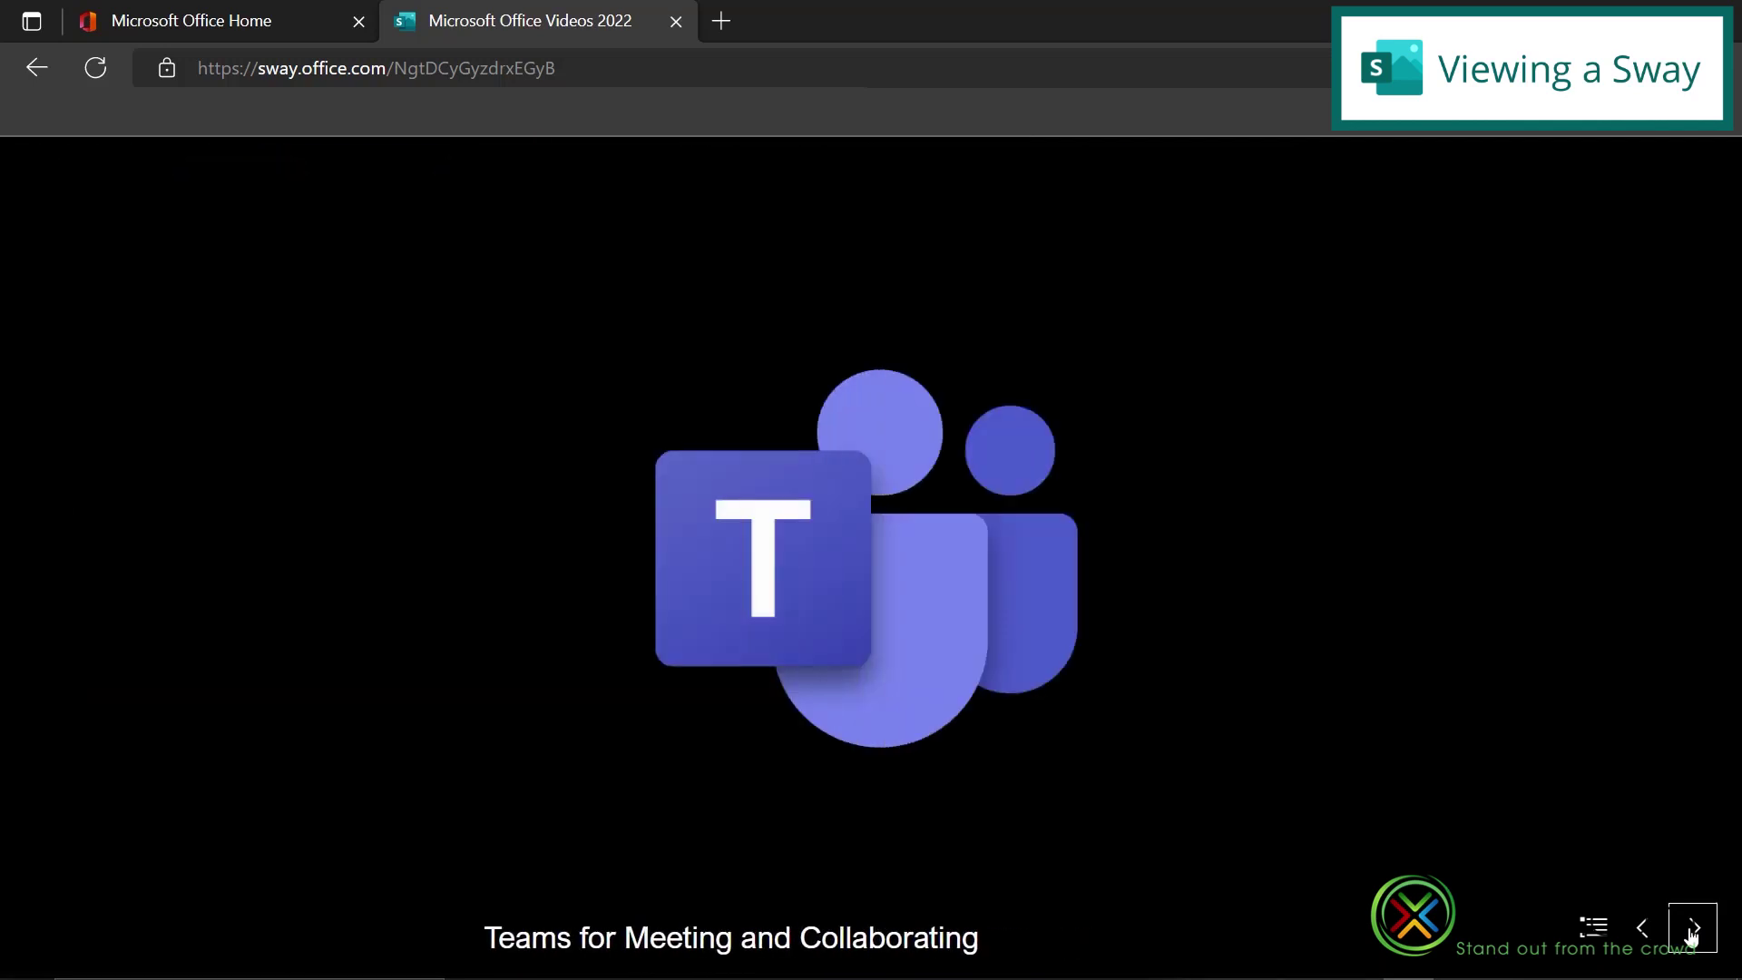
left_click(1692, 936)
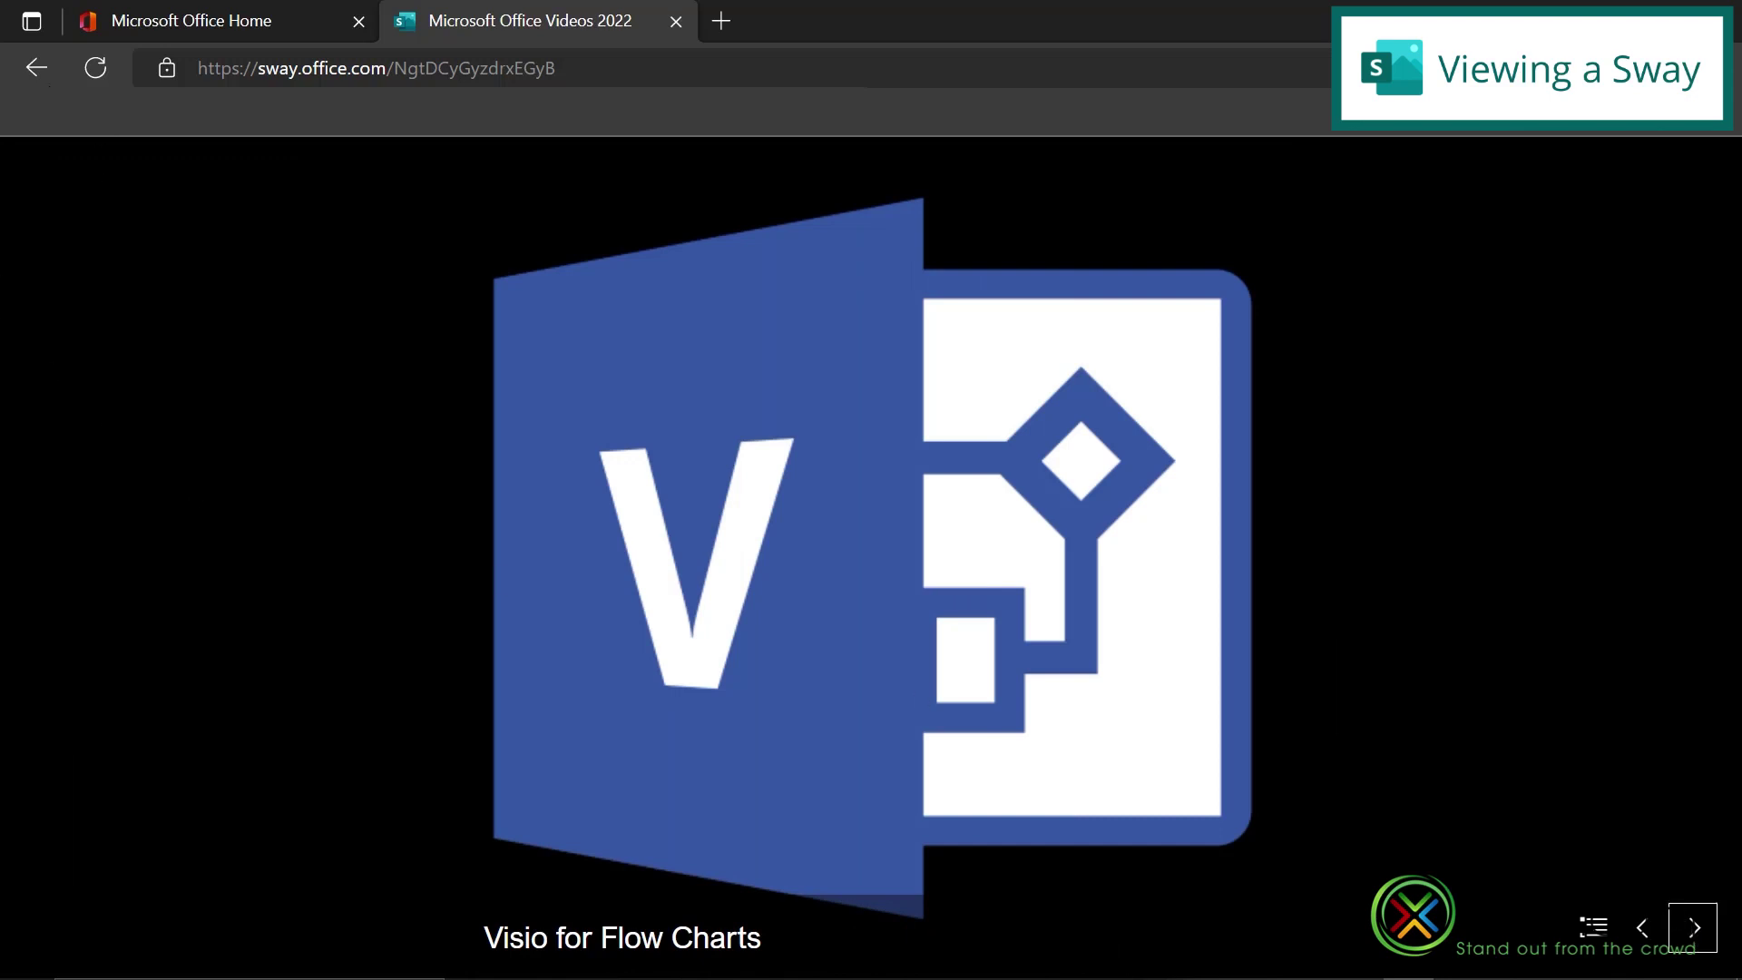
left_click(36, 72)
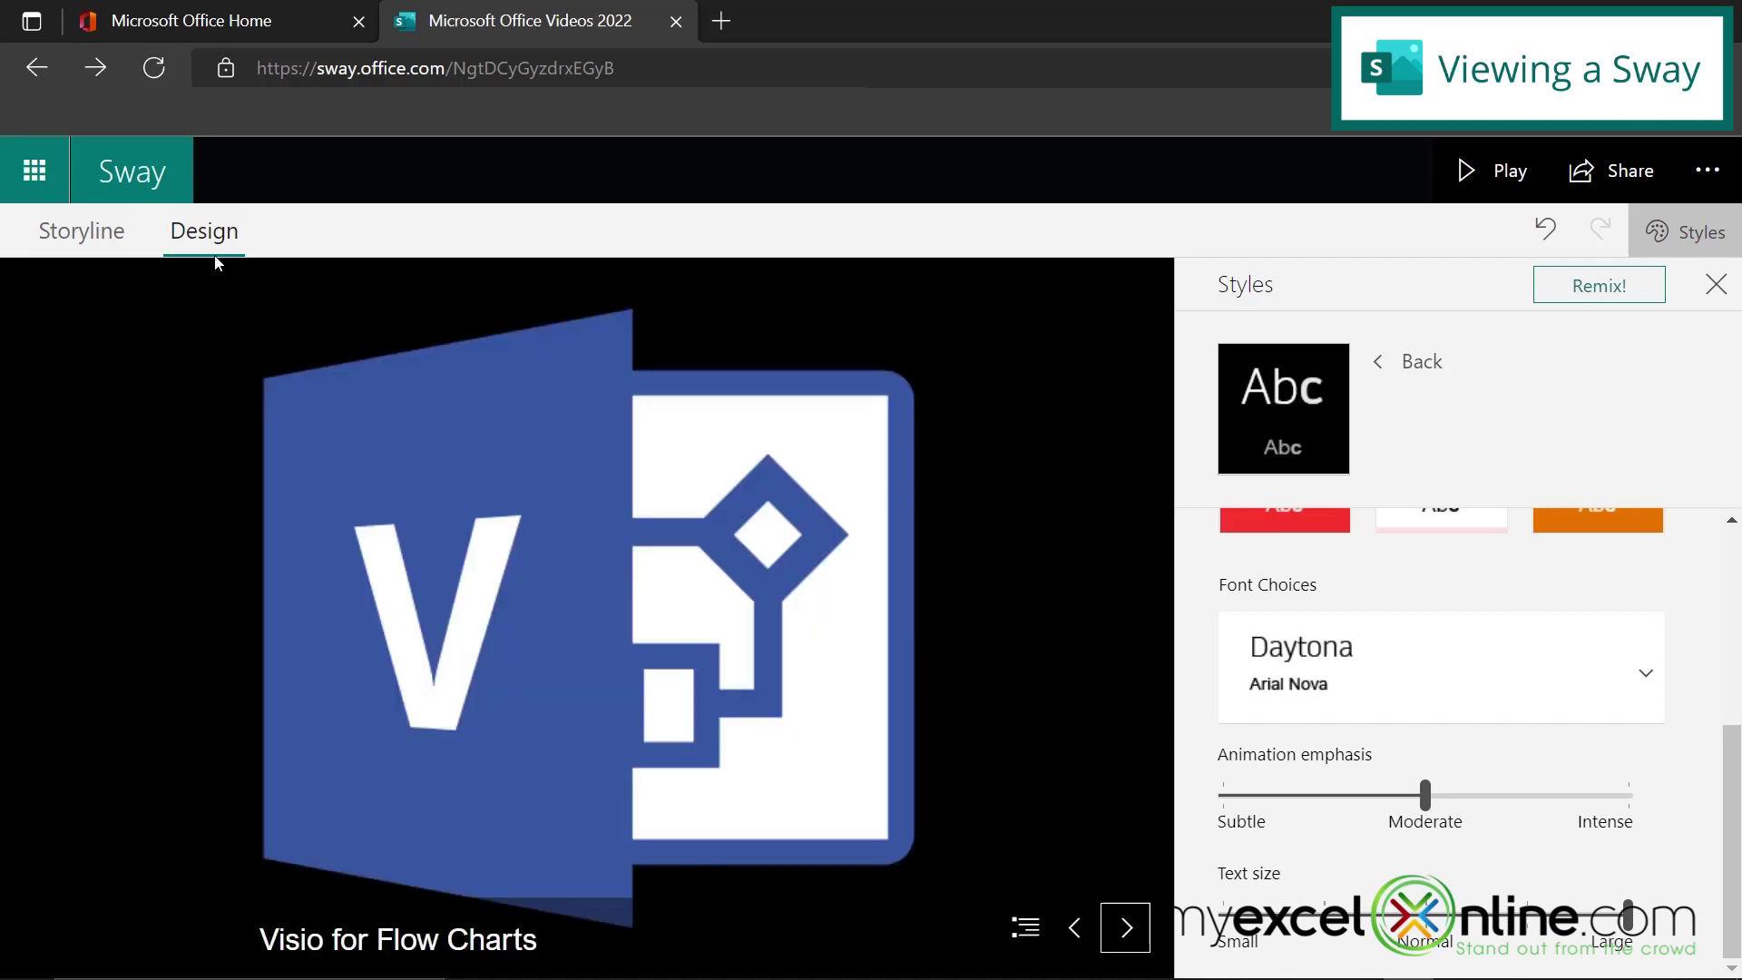
left_click(54, 233)
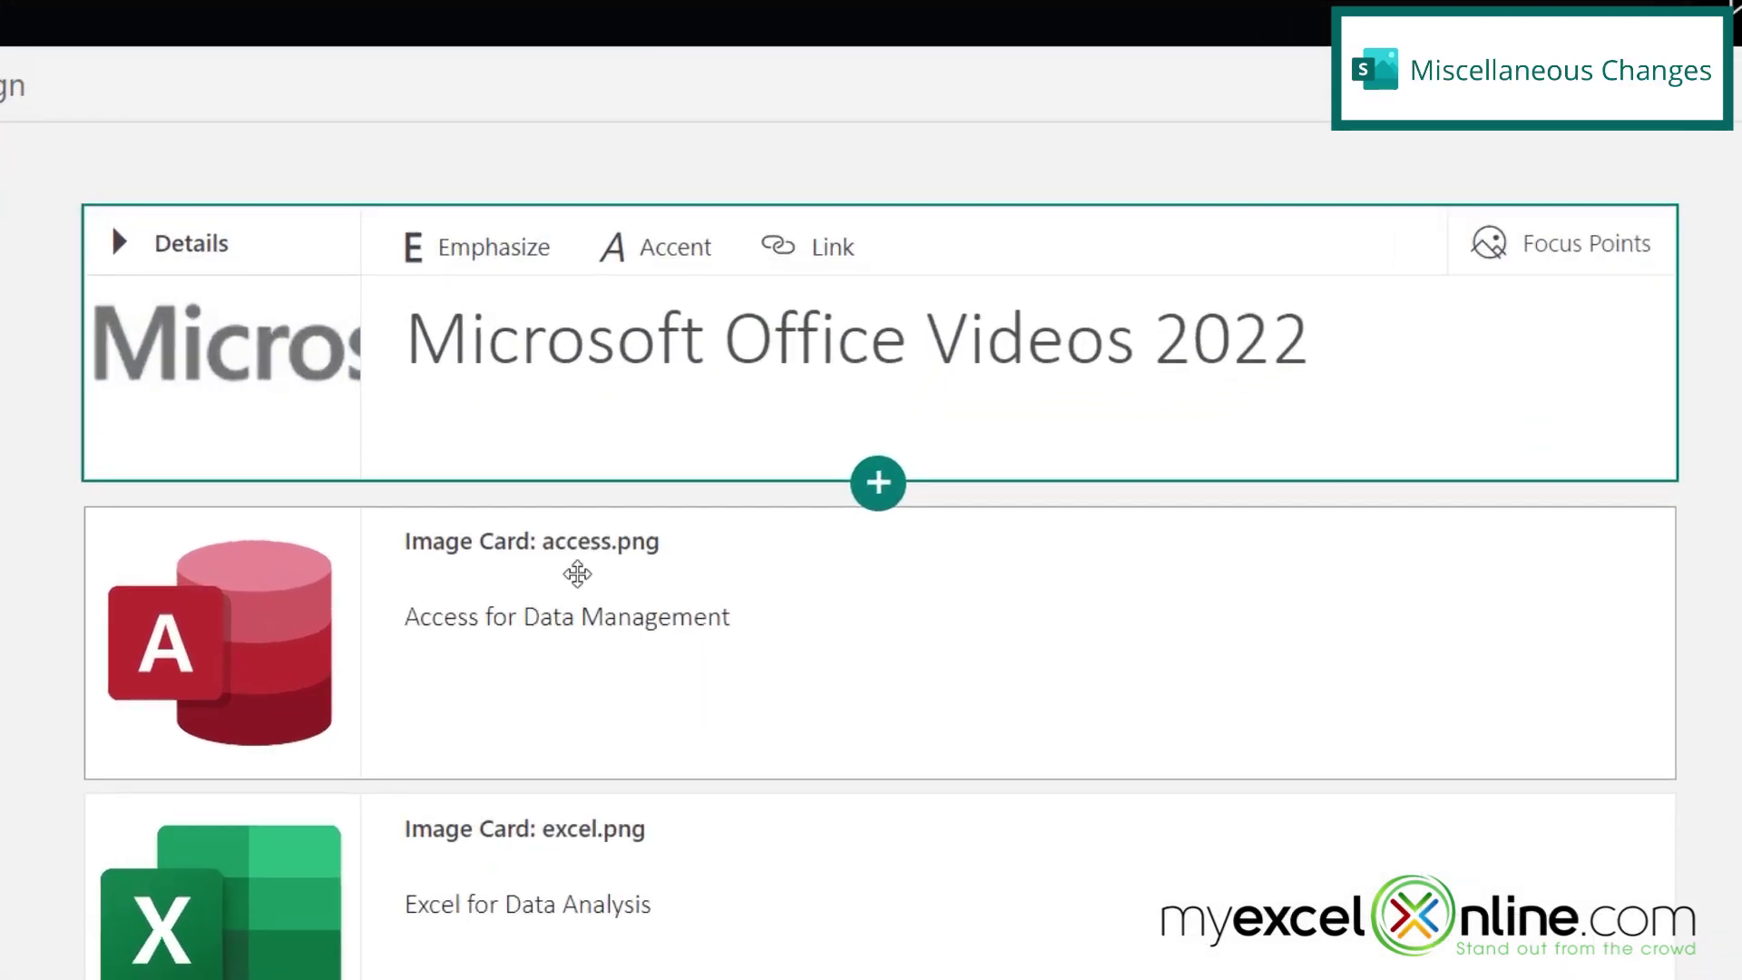
left_click(753, 618)
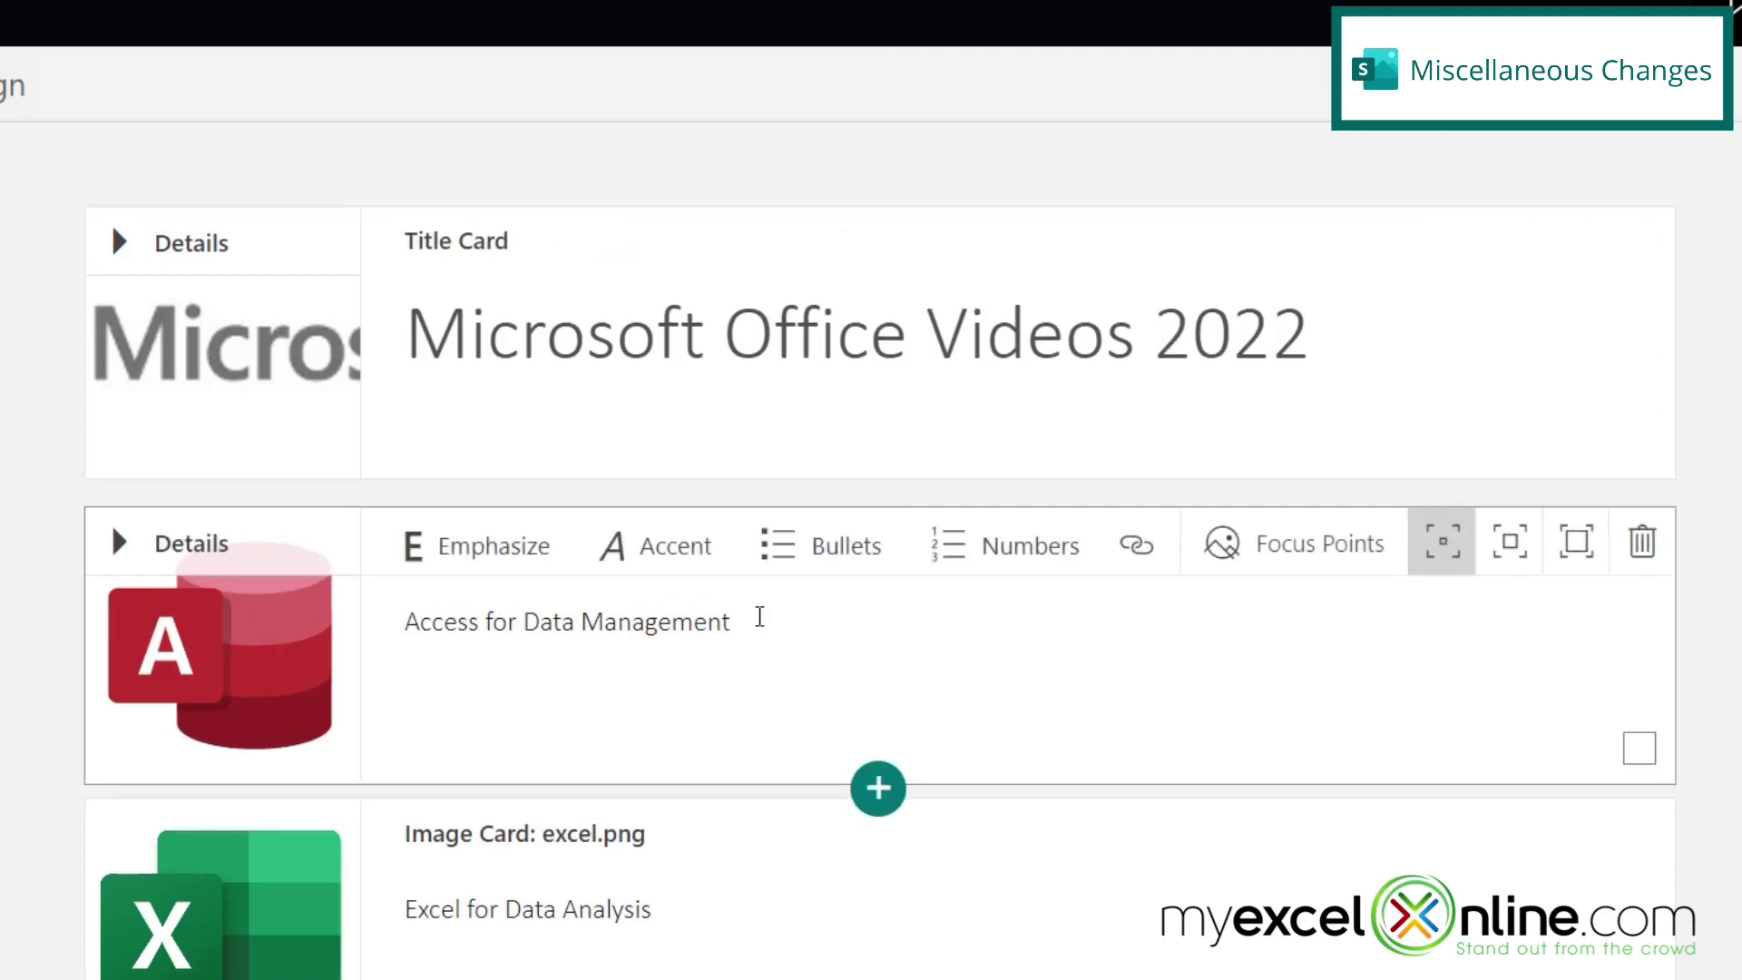
left_click_drag(743, 614, 399, 621)
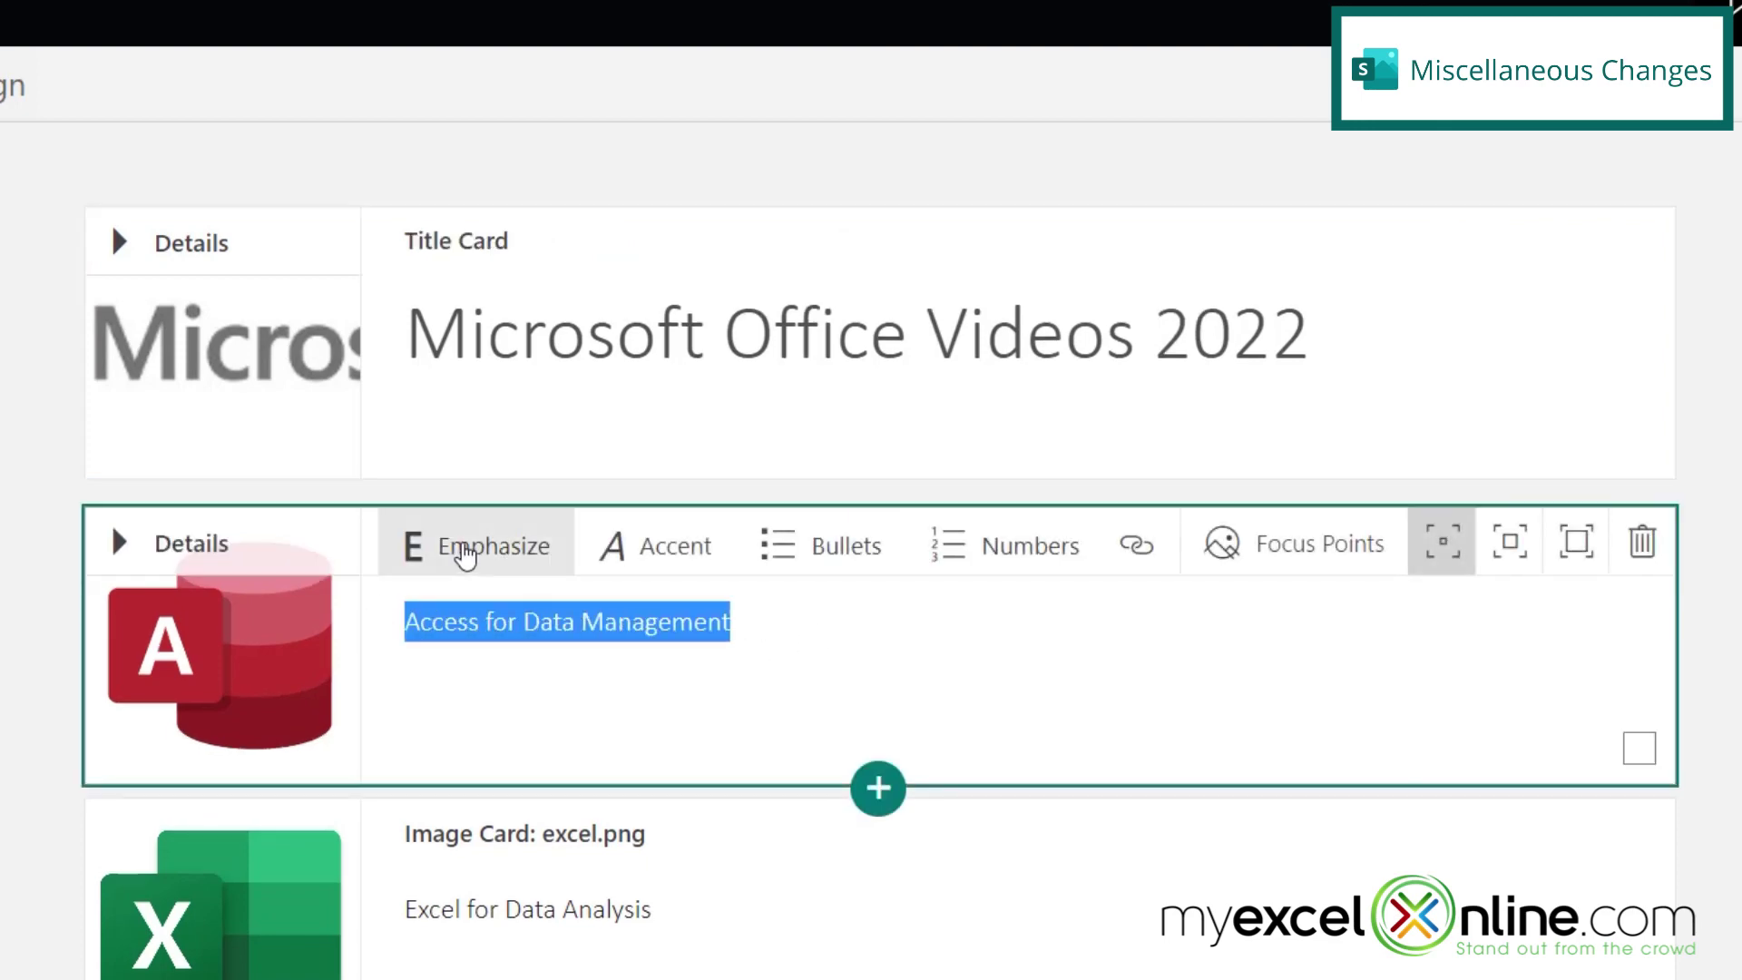
left_click(465, 551)
left_click(769, 624)
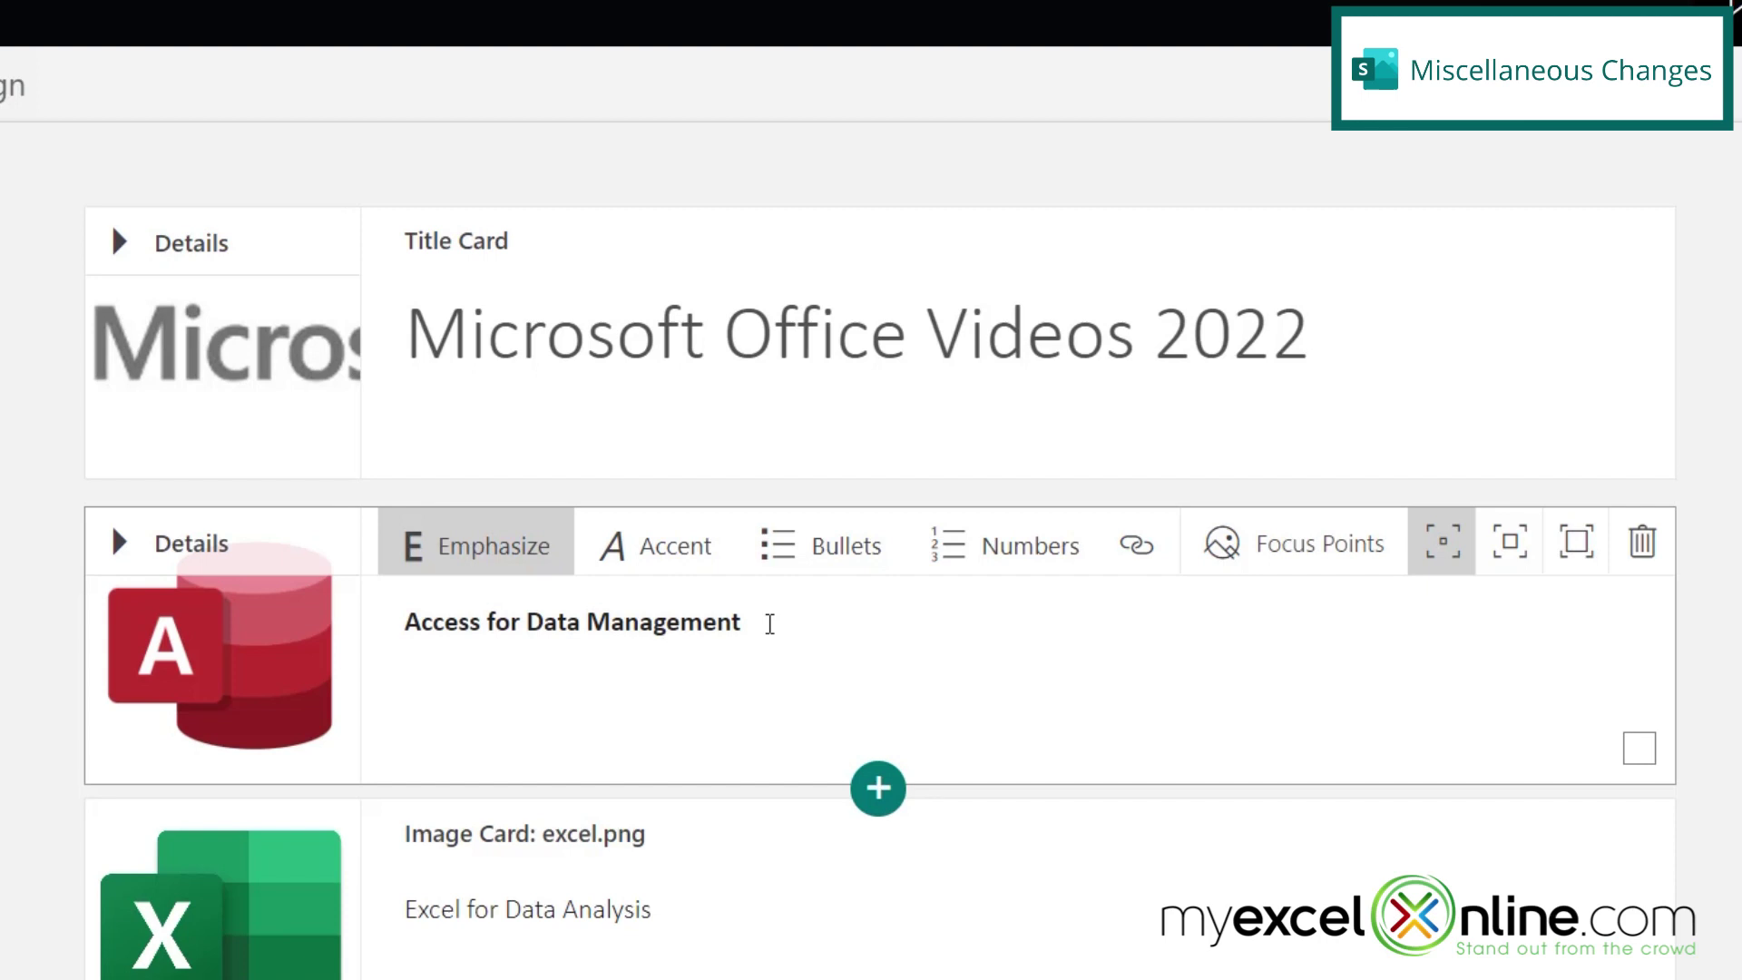
key("Return")
left_click(437, 561)
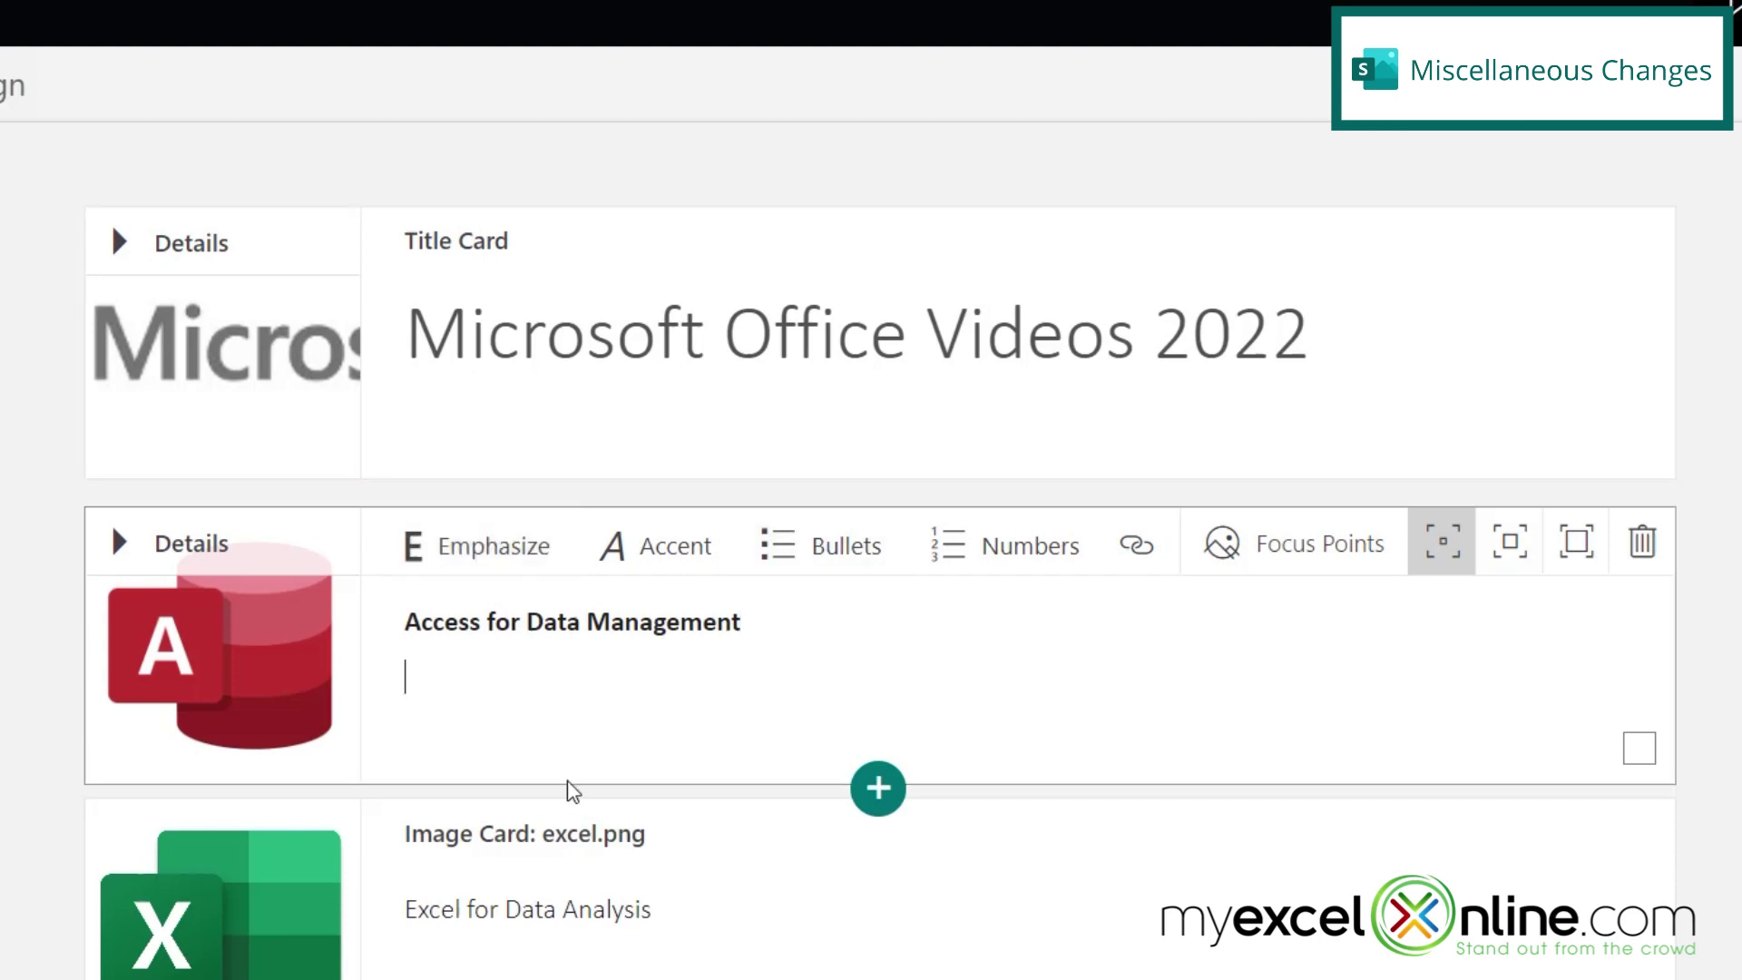
type("Access is made up of tables, queries, forms, and reports with flexibility to add code.")
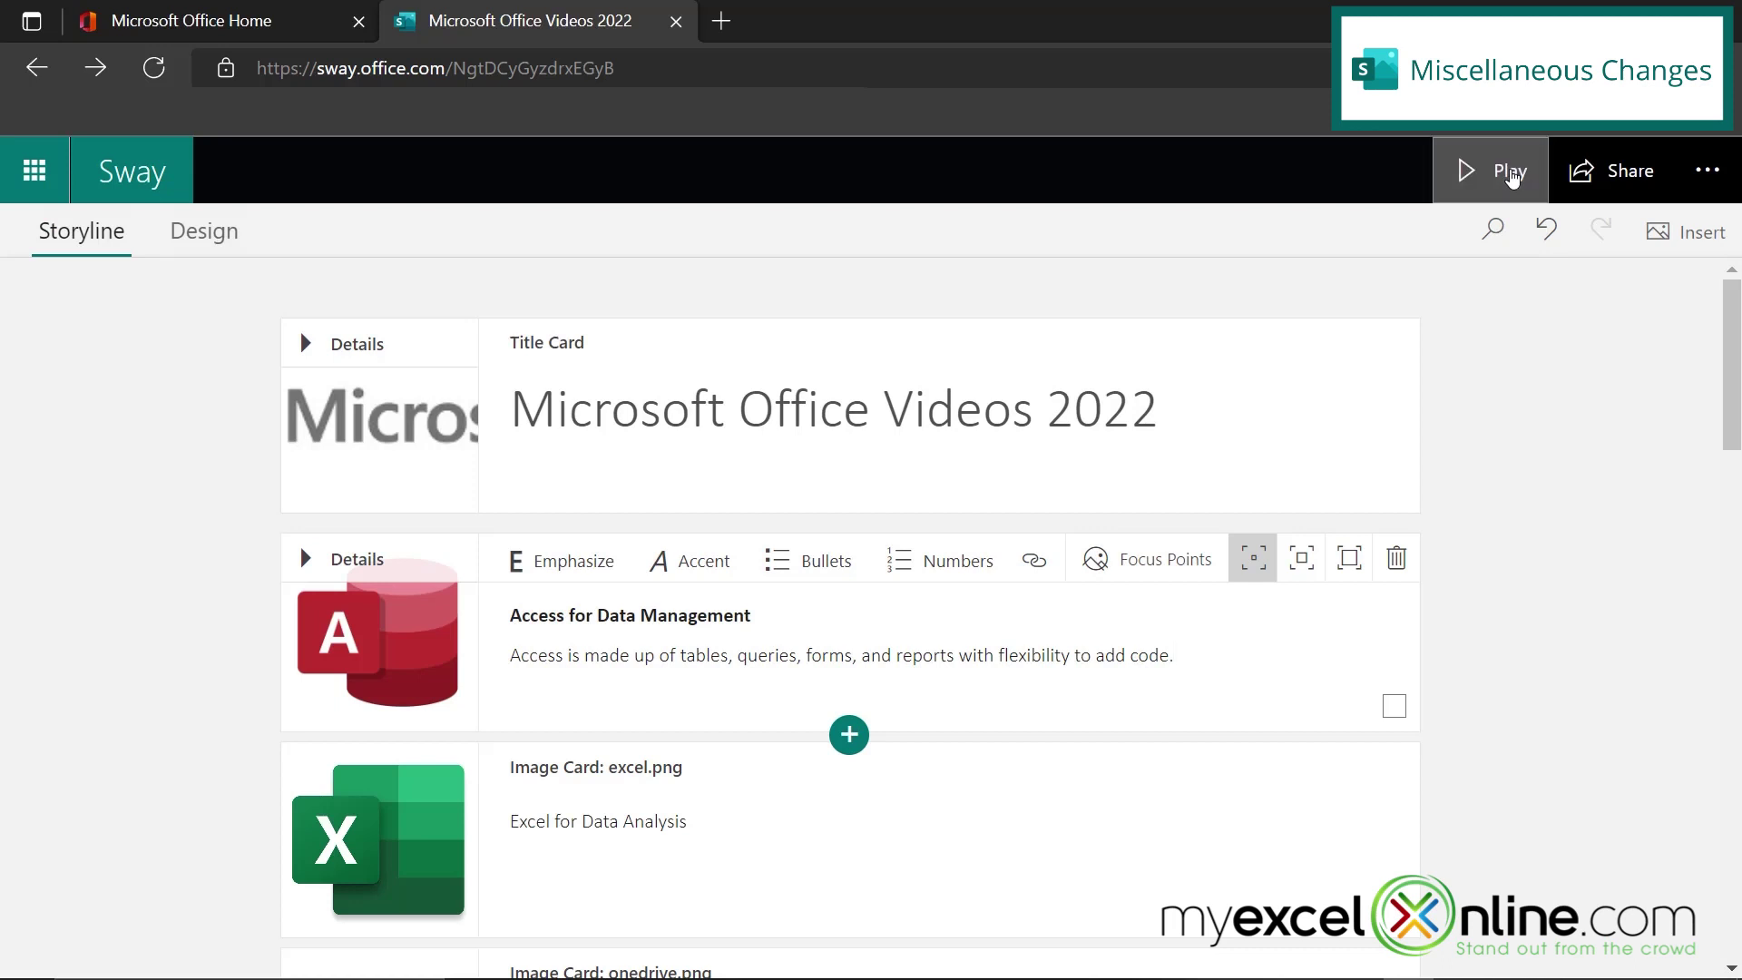
Play the Sway, go to the Access for Data Management slide, and expand its caption.
left_click(1489, 172)
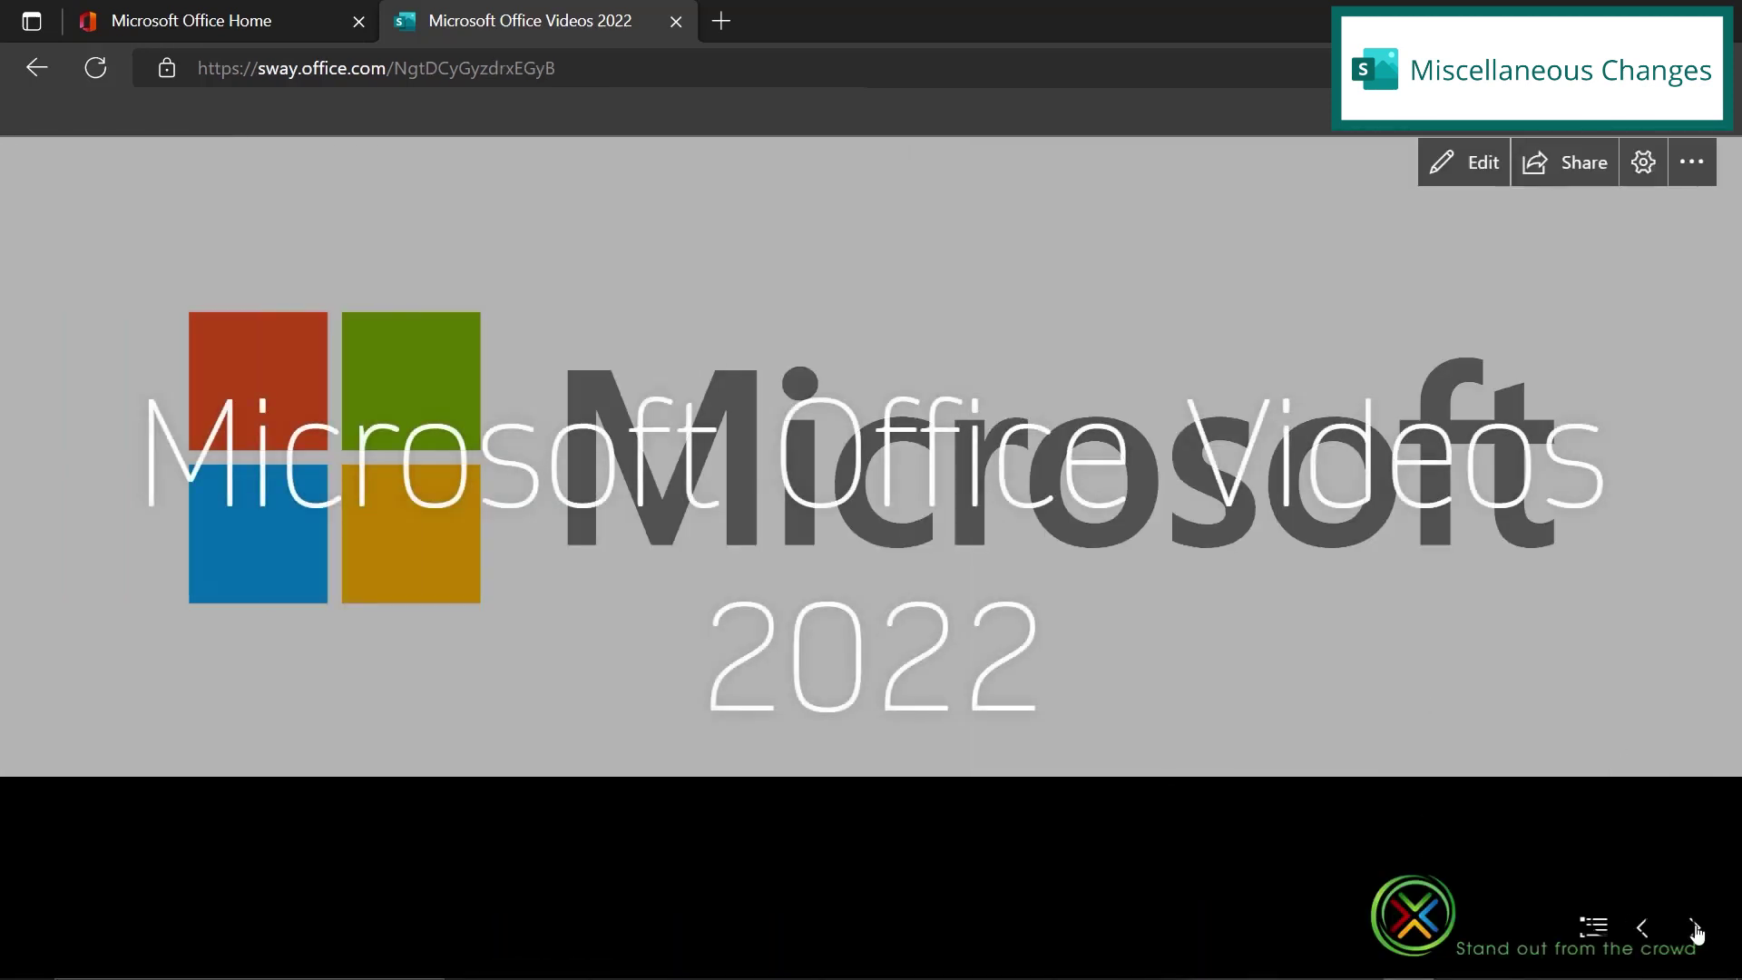
left_click(1694, 927)
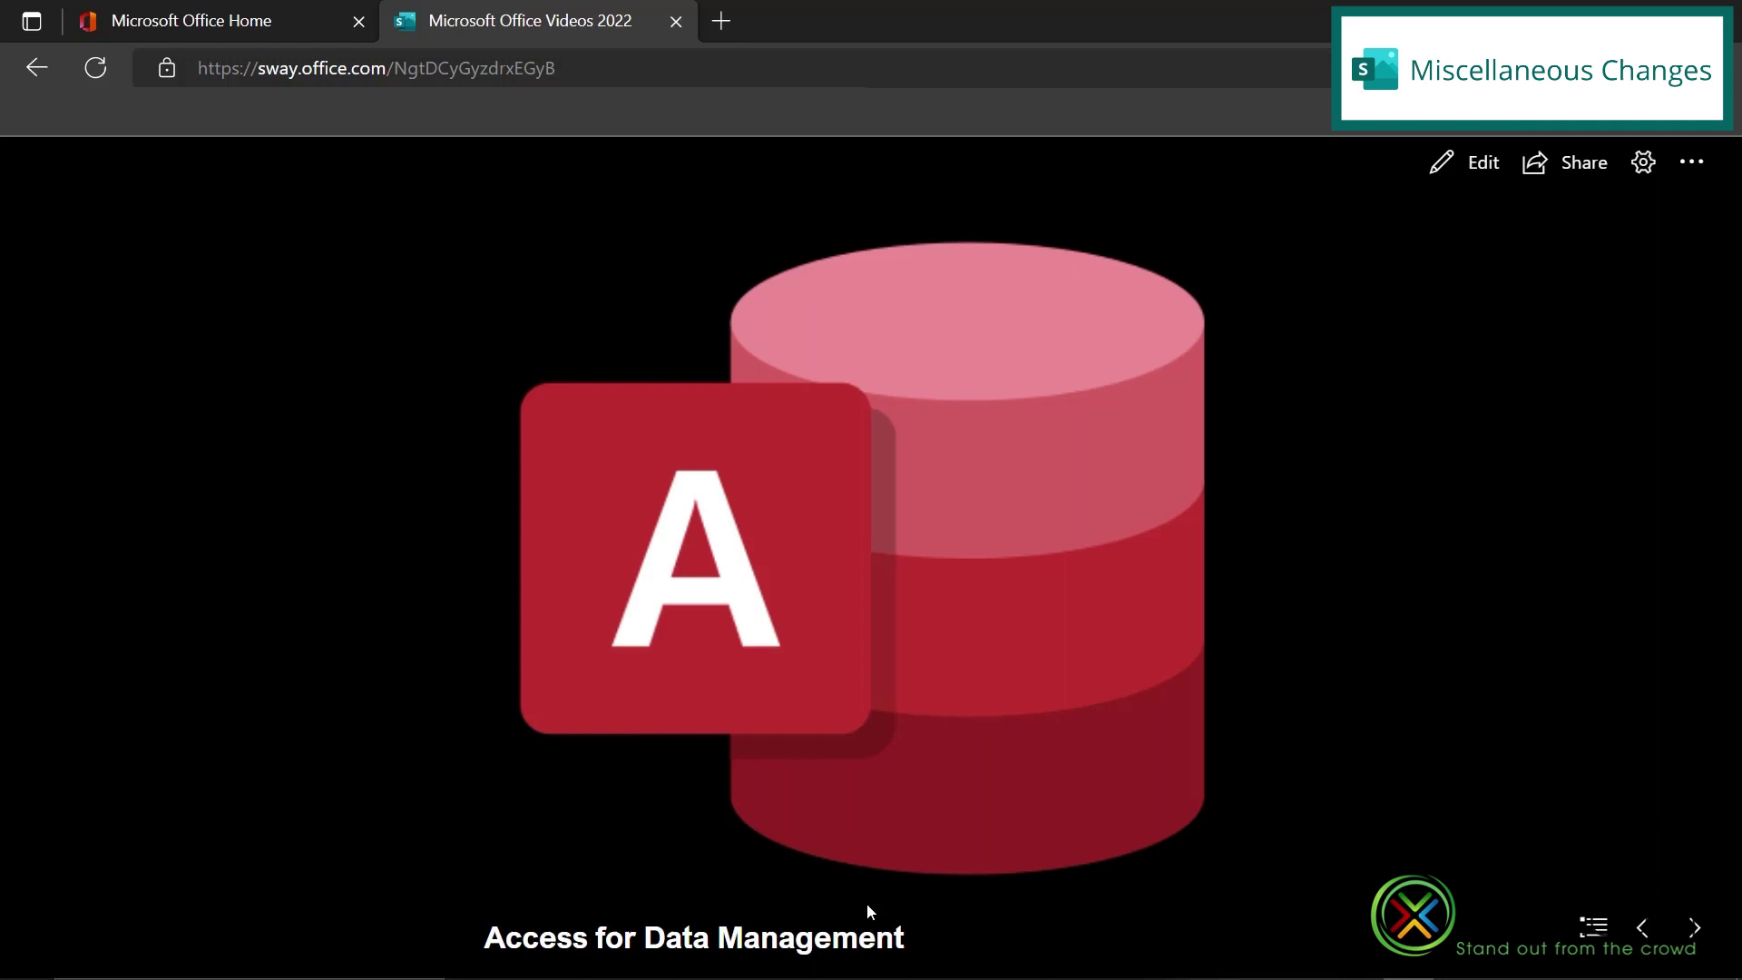
left_click(690, 937)
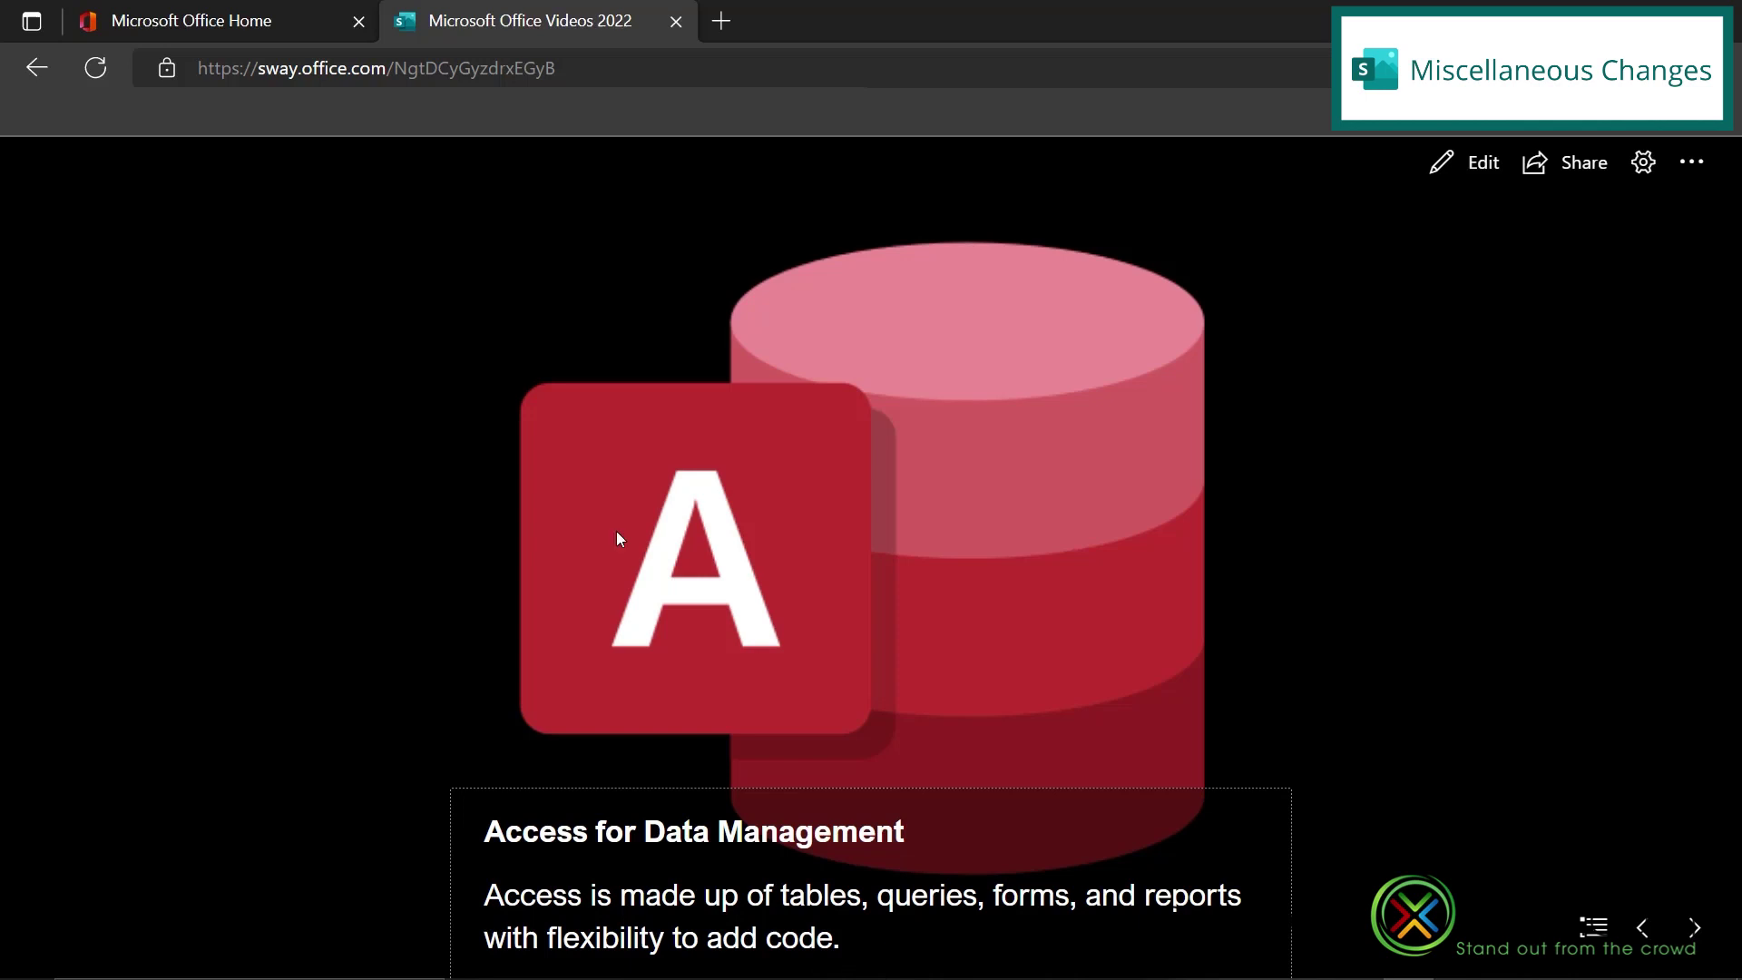
Change the layout from Slides to Vertical and play it as a scrolling page.
left_click(35, 67)
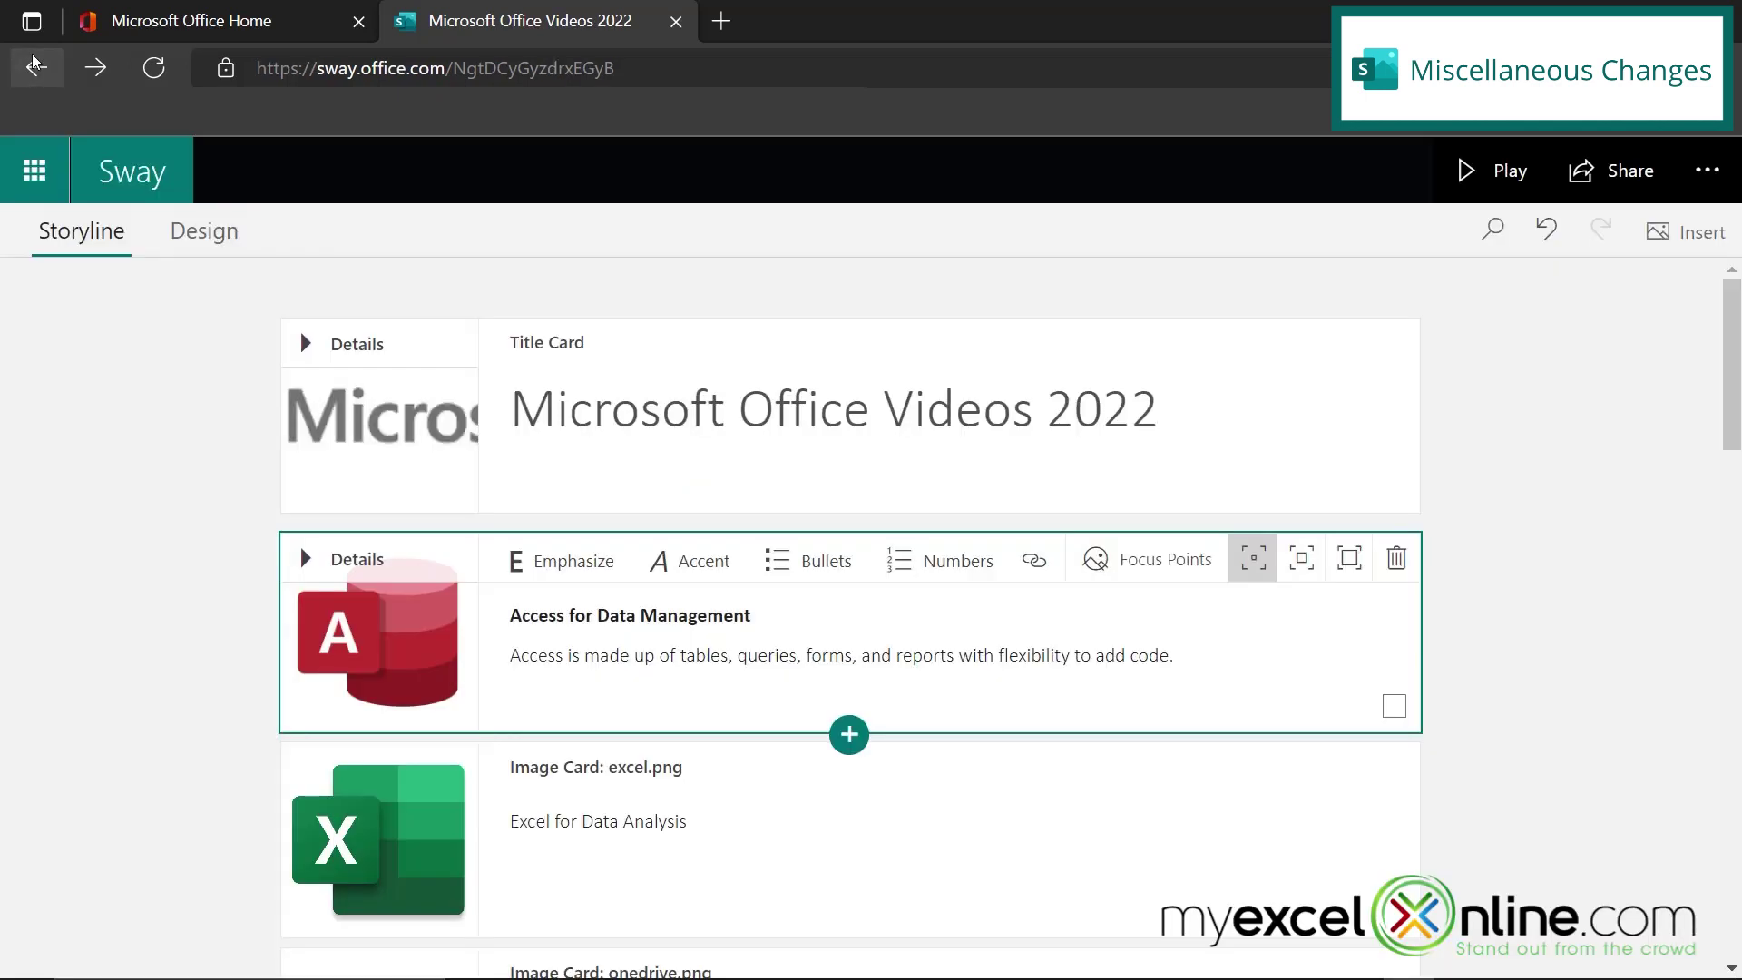
left_click(234, 229)
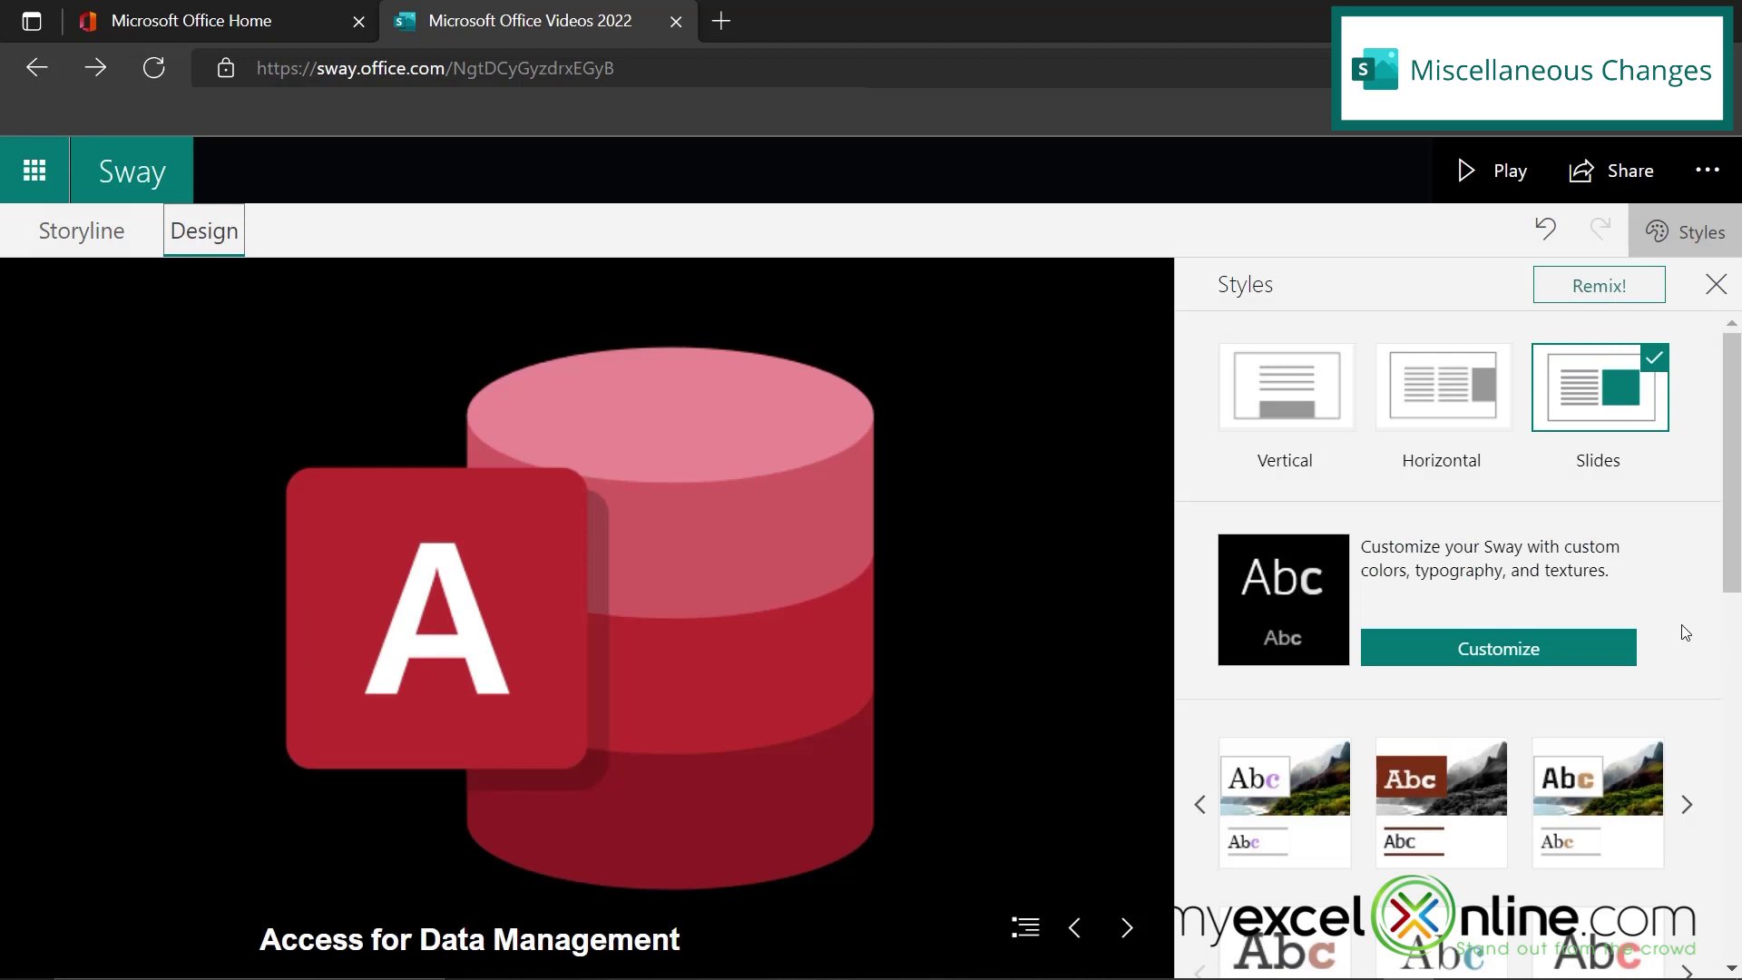
left_click(1258, 391)
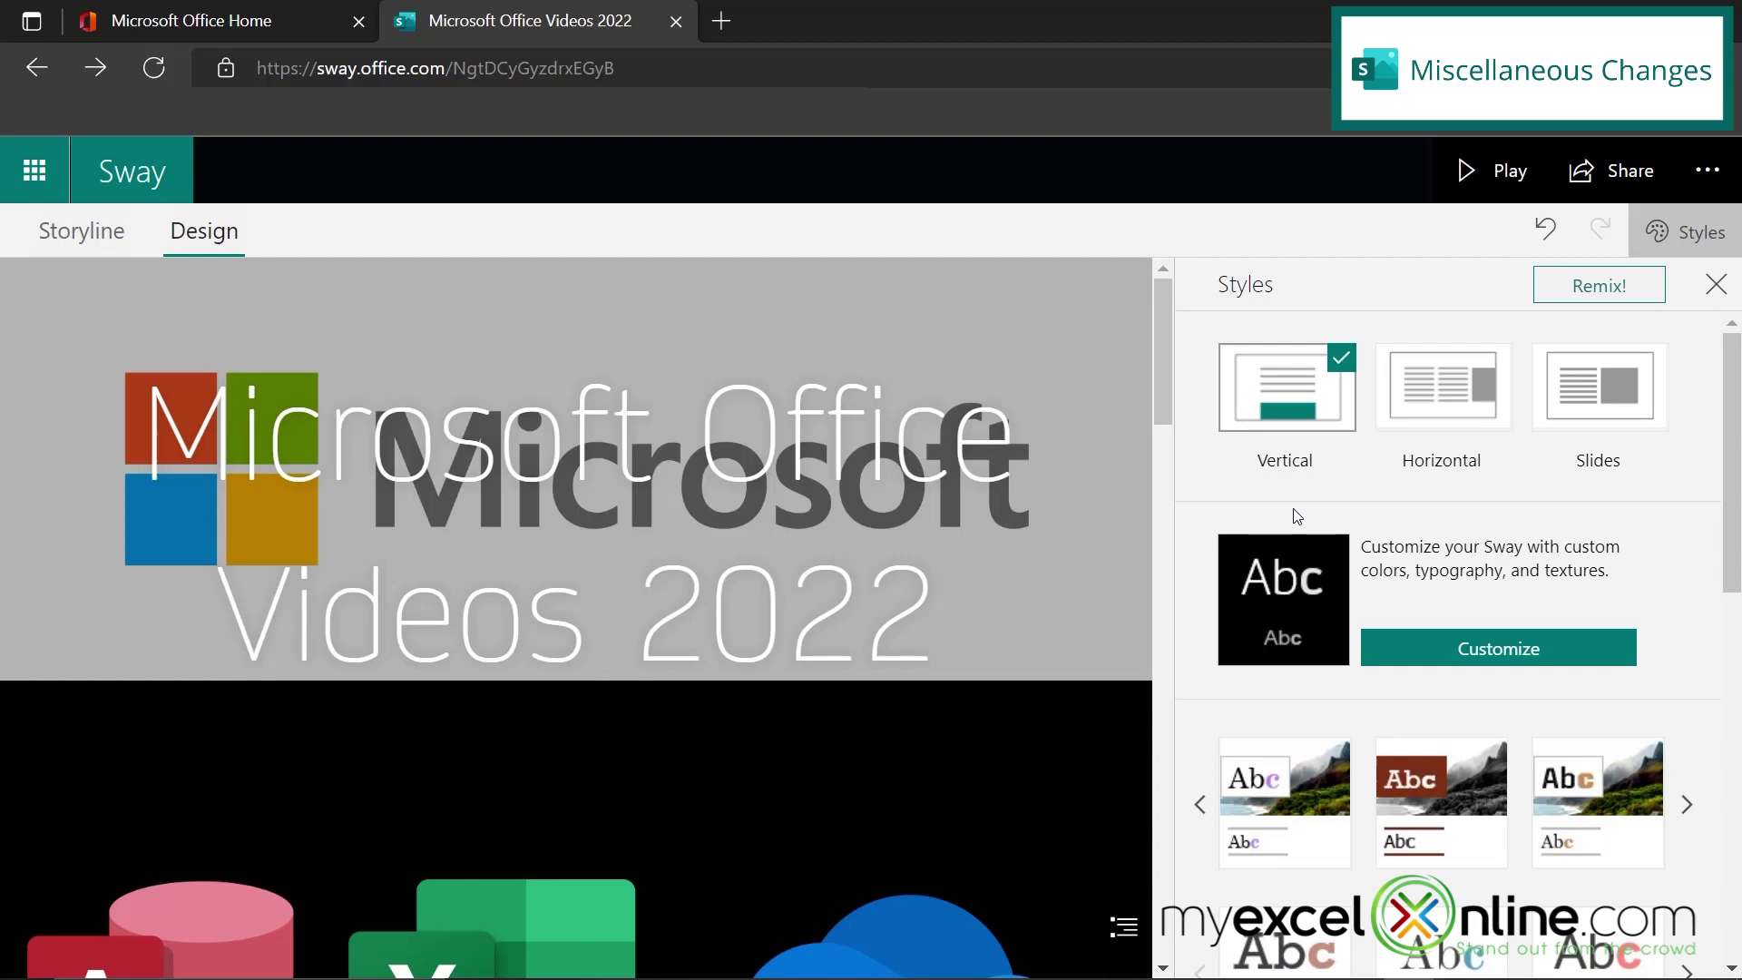
left_click(1479, 171)
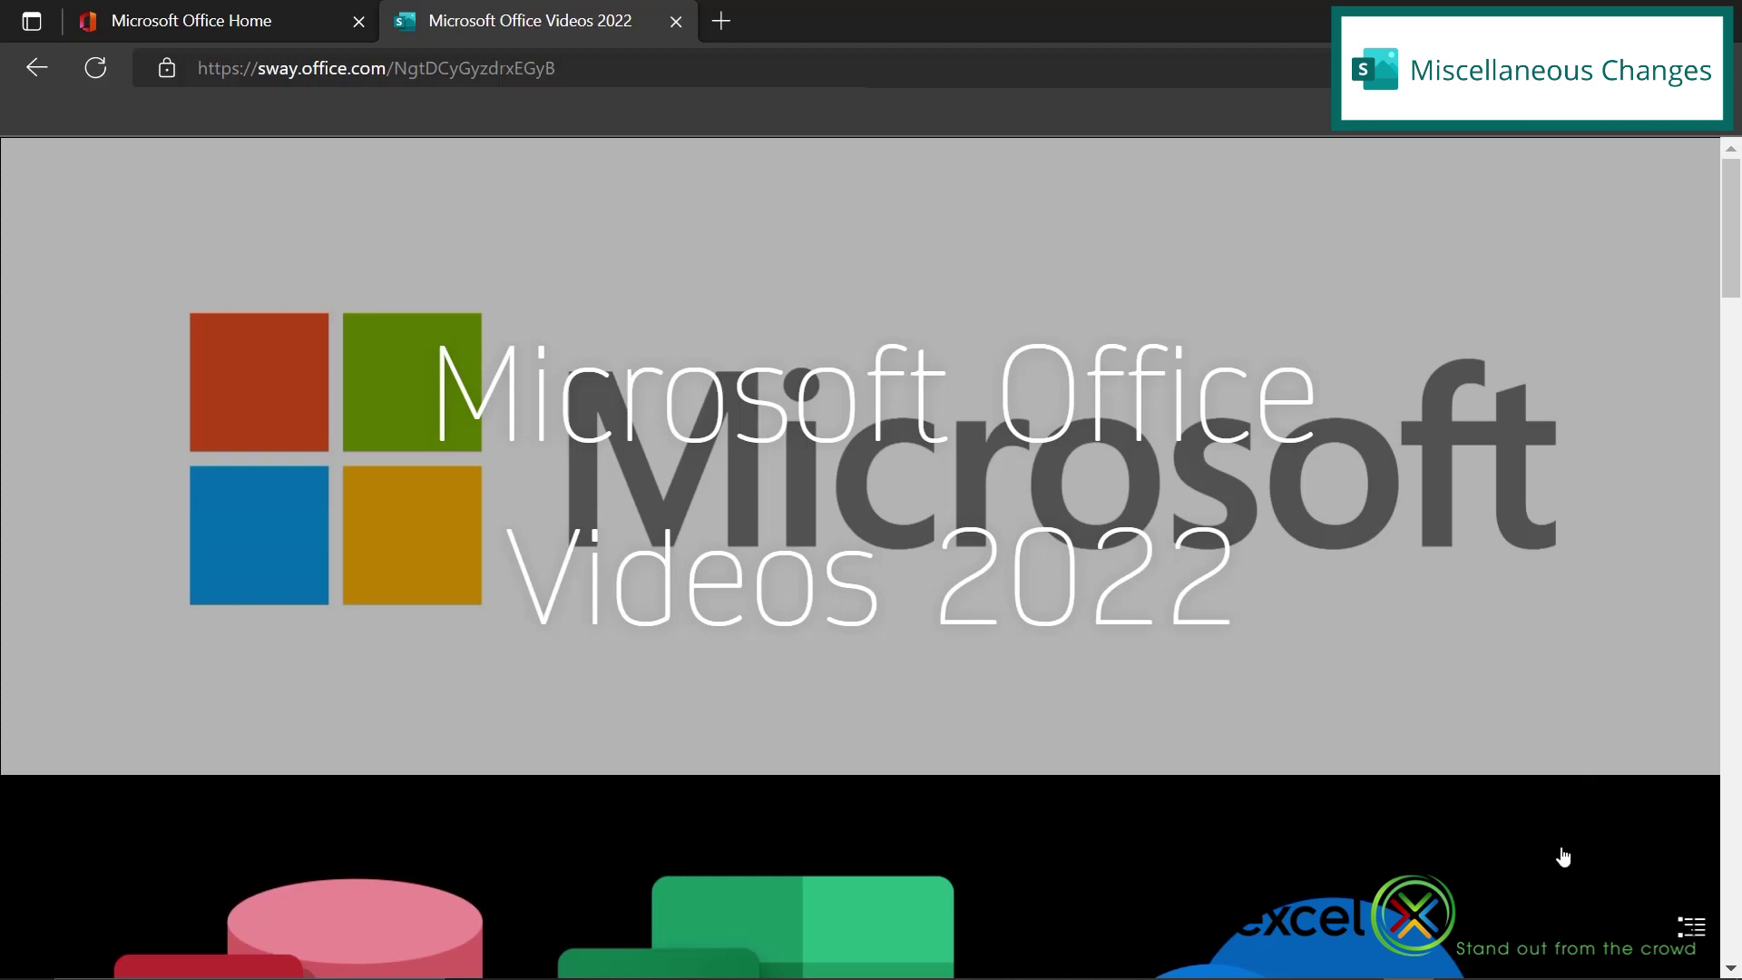
scroll(1562, 856, "down", 4)
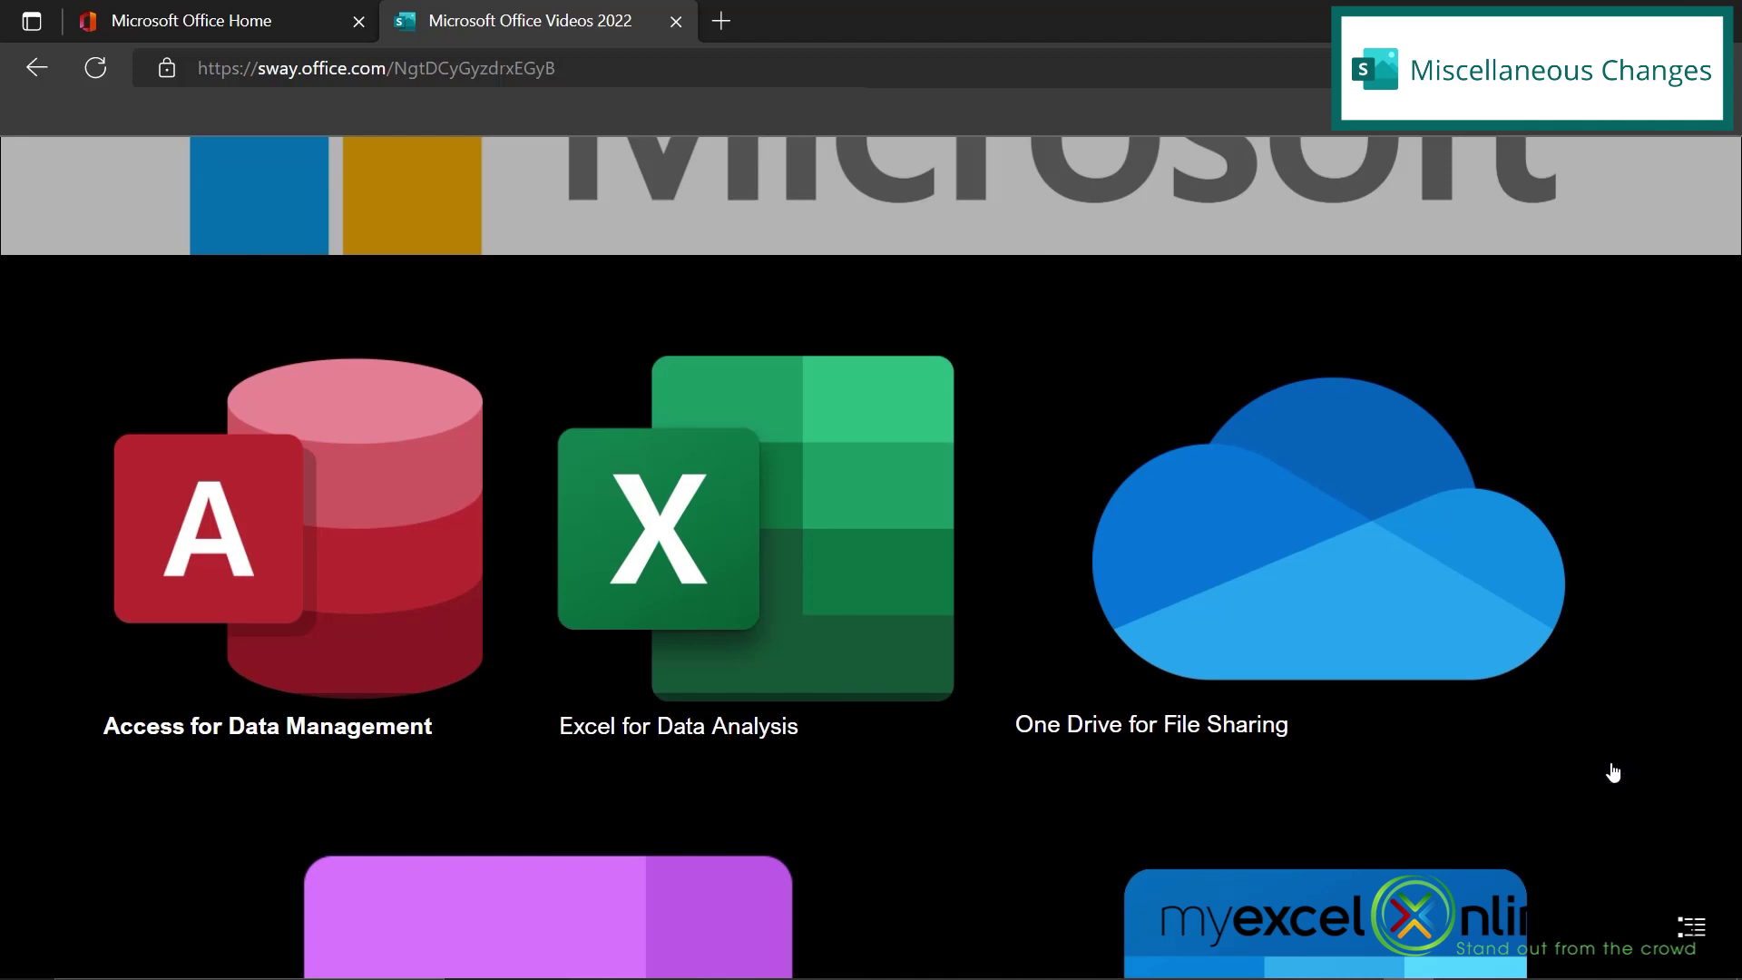
scroll(1612, 772, "down", 18)
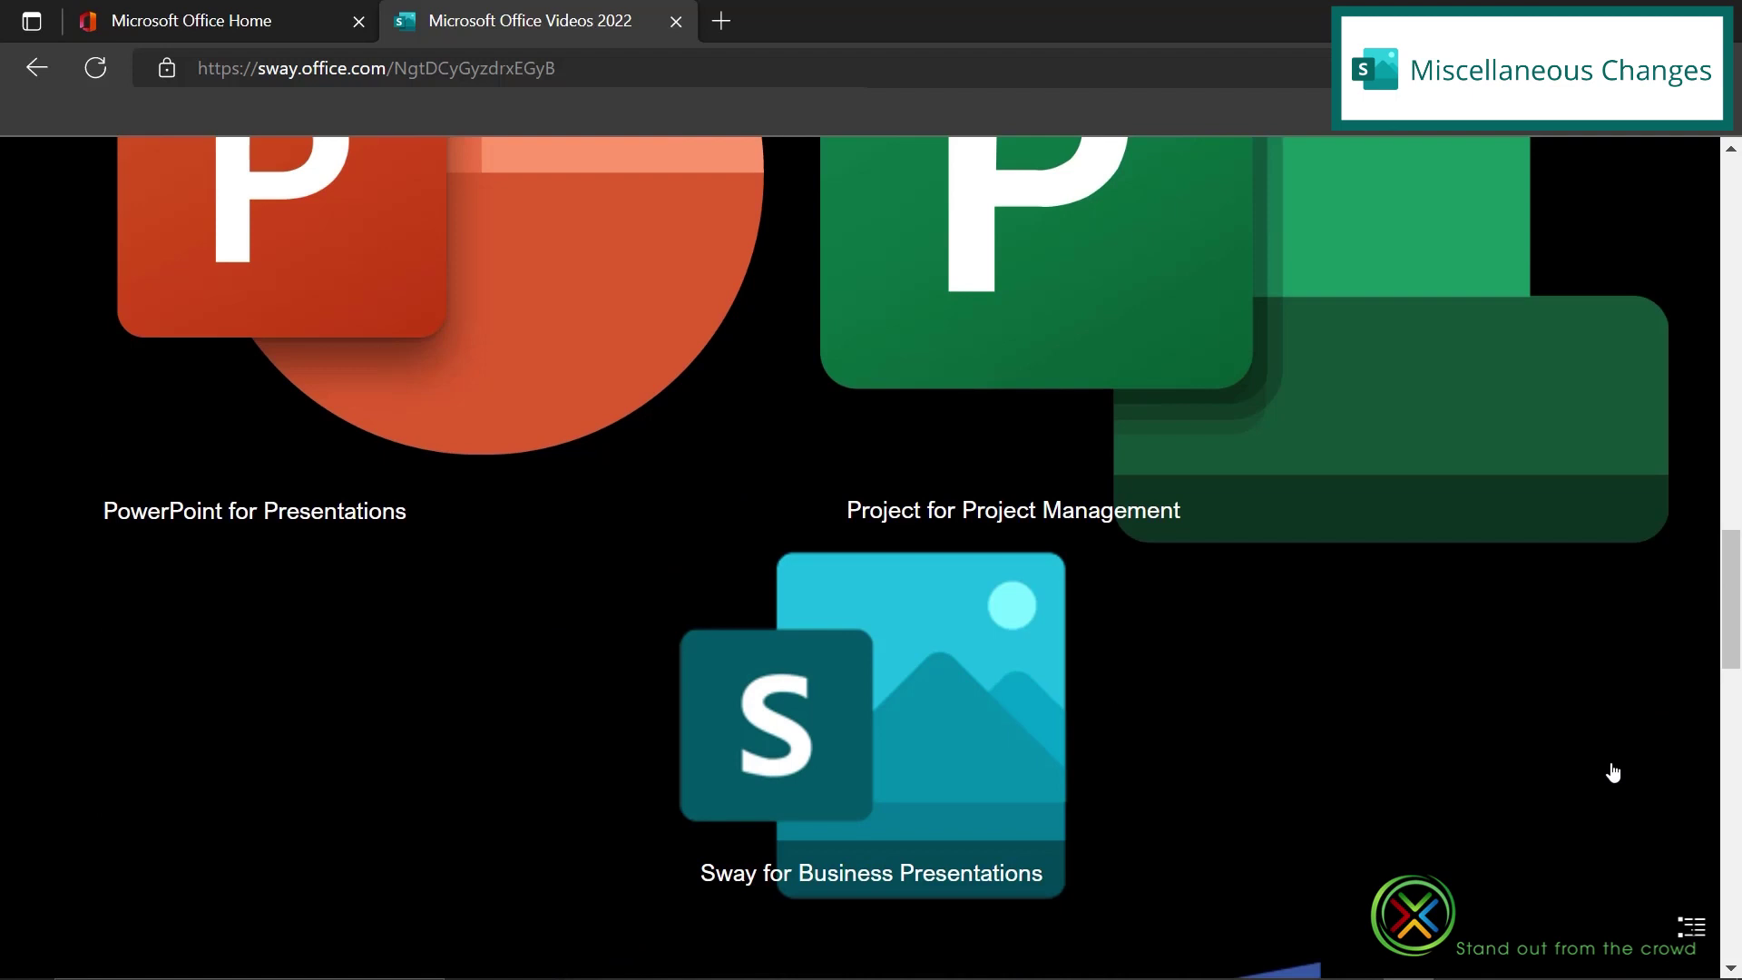
scroll(1613, 772, "down", 4)
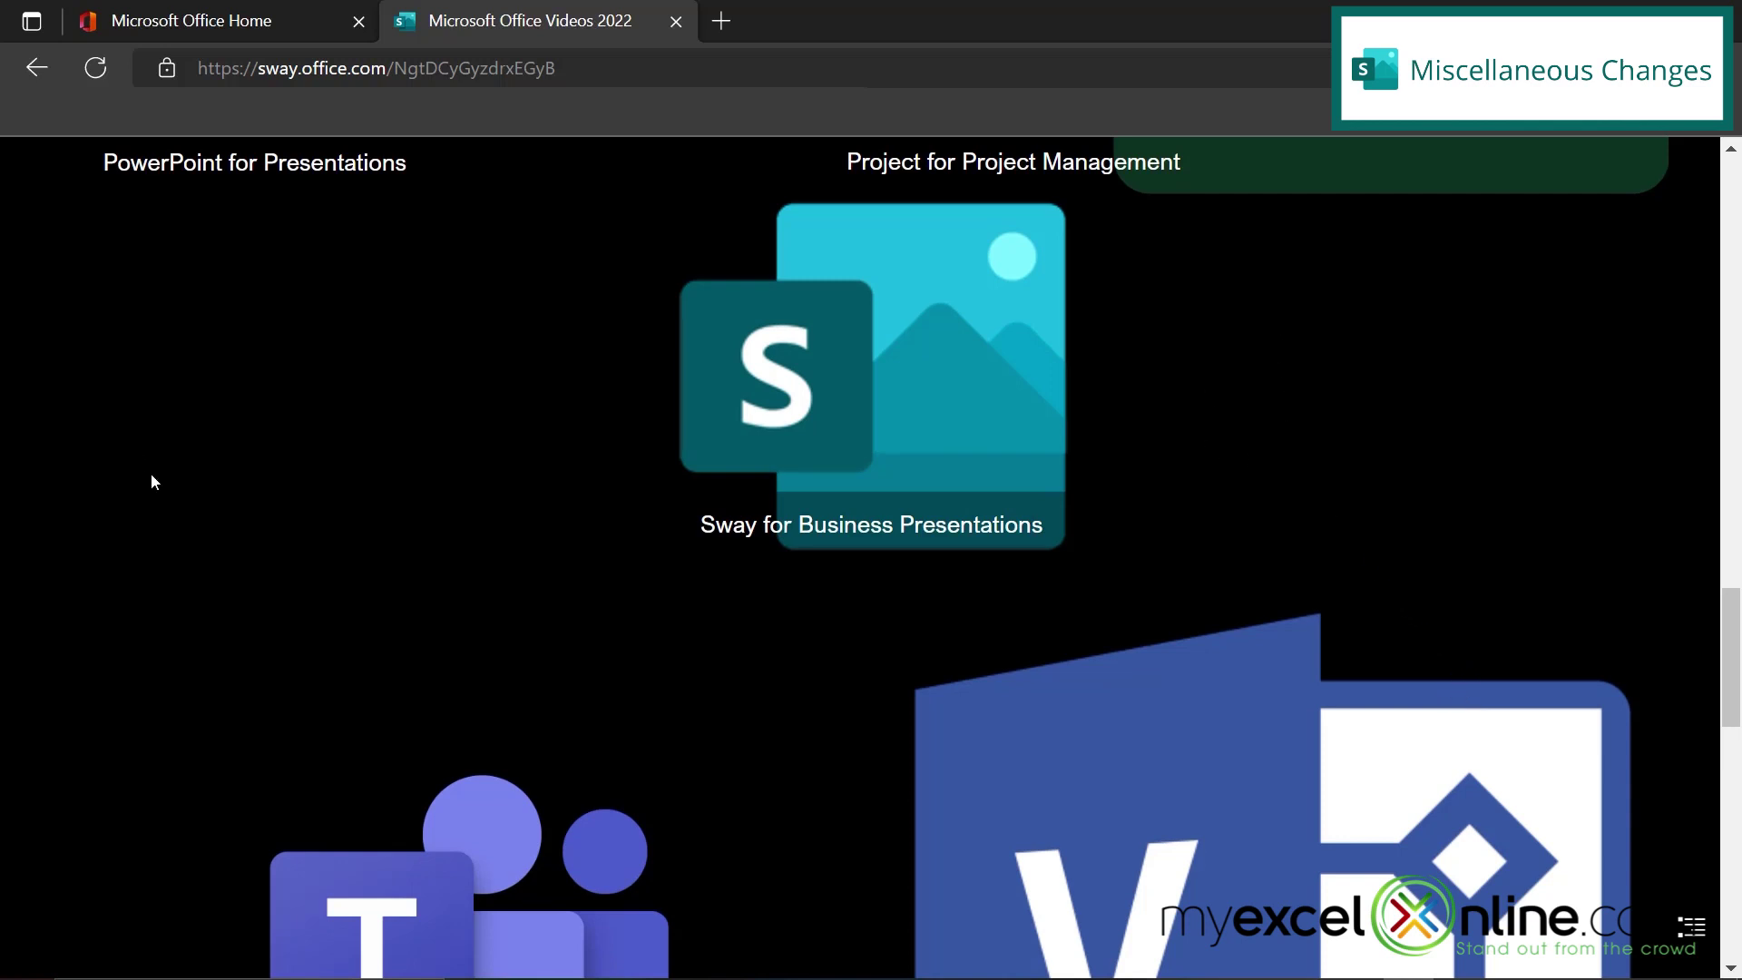
left_click(36, 71)
left_click(1497, 169)
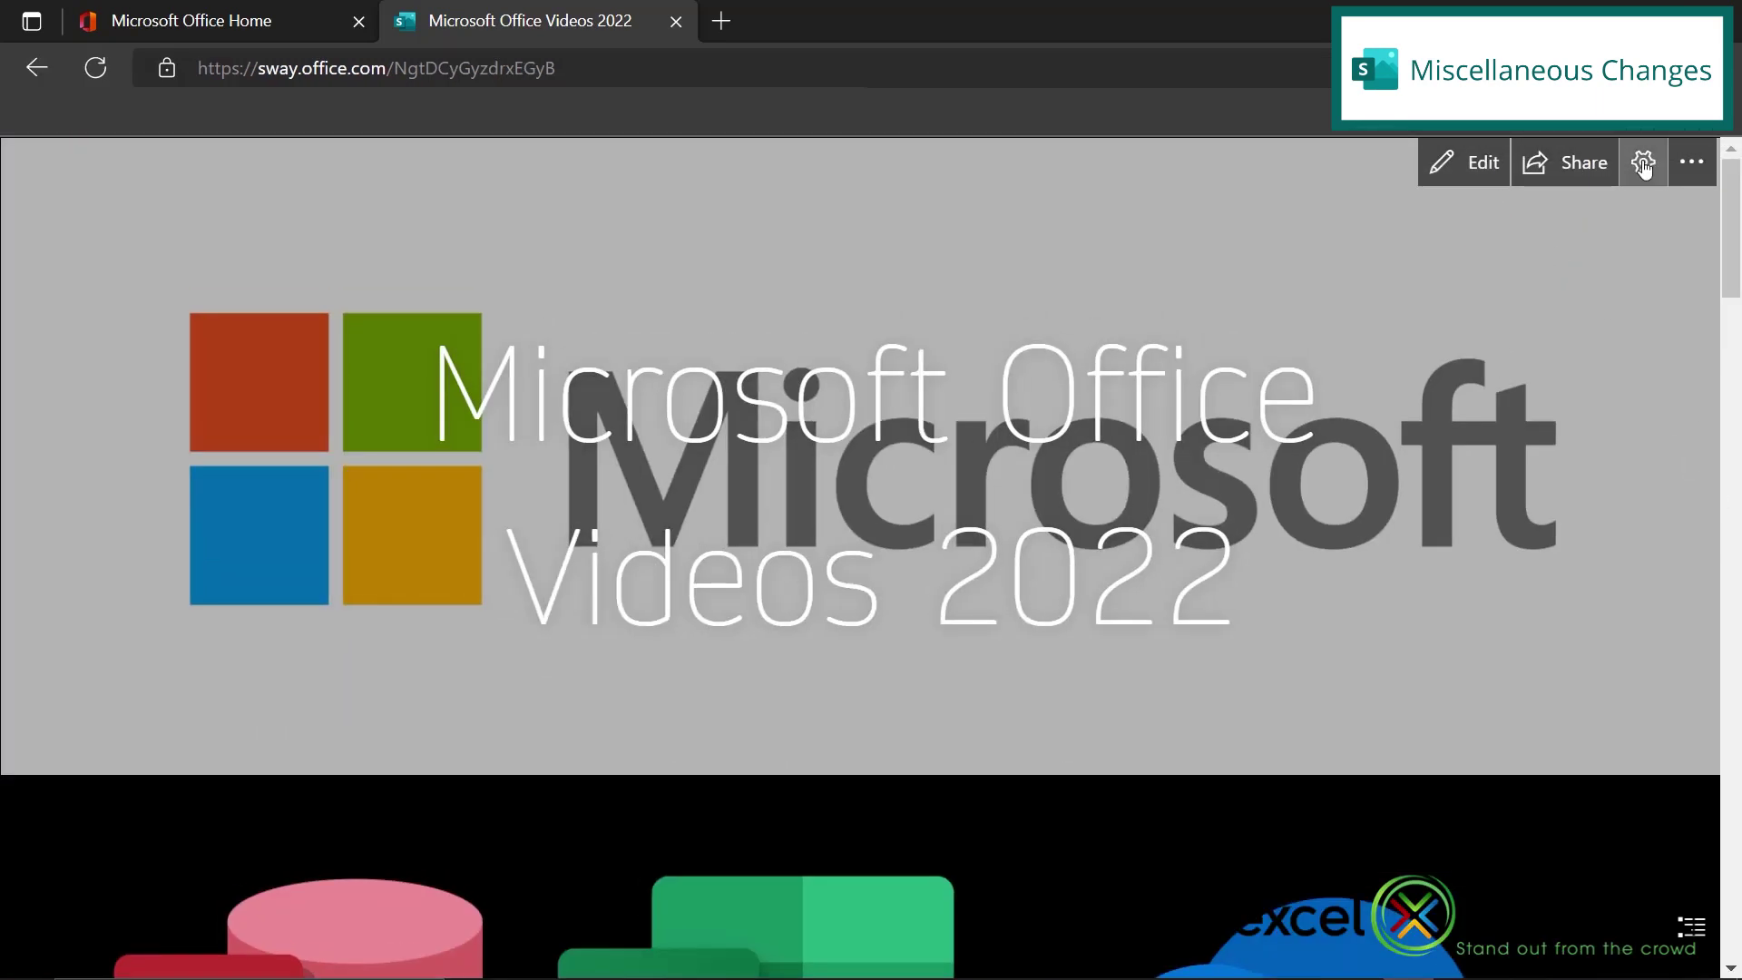
Set autoplay to advance every 3 seconds, dismiss the notice, and return to the editor.
left_click(1644, 165)
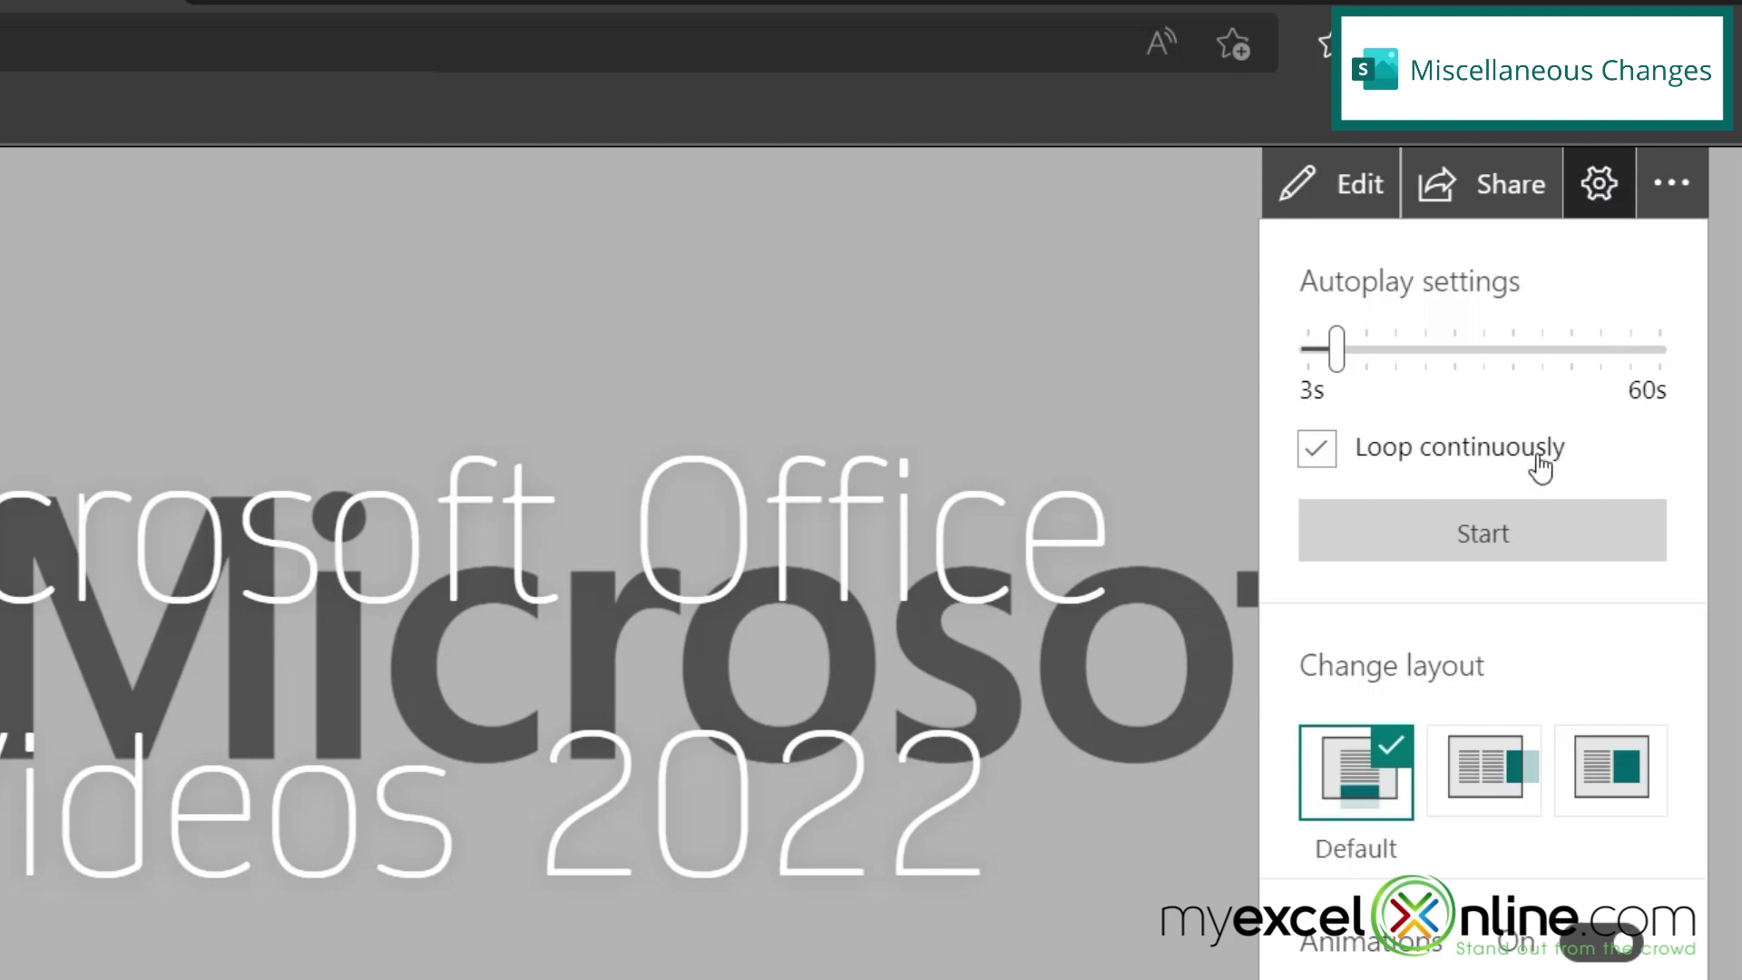
mouse_move(1335, 356)
left_click_drag(1339, 363, 1285, 372)
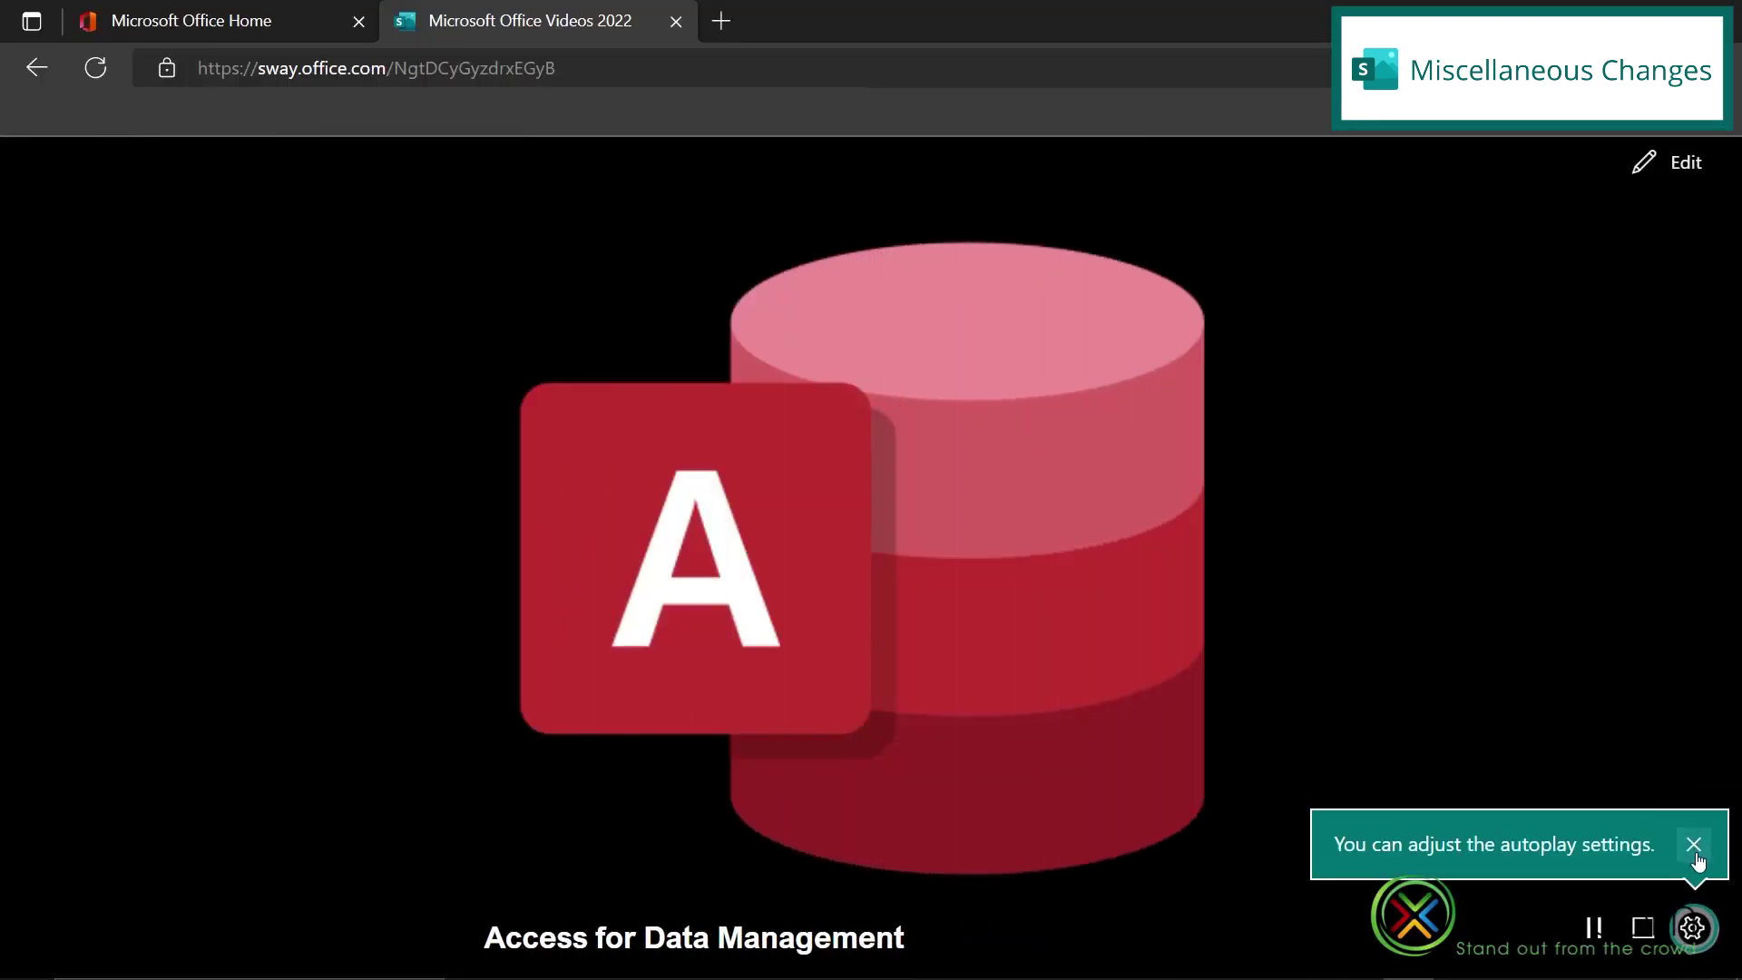
left_click(1695, 840)
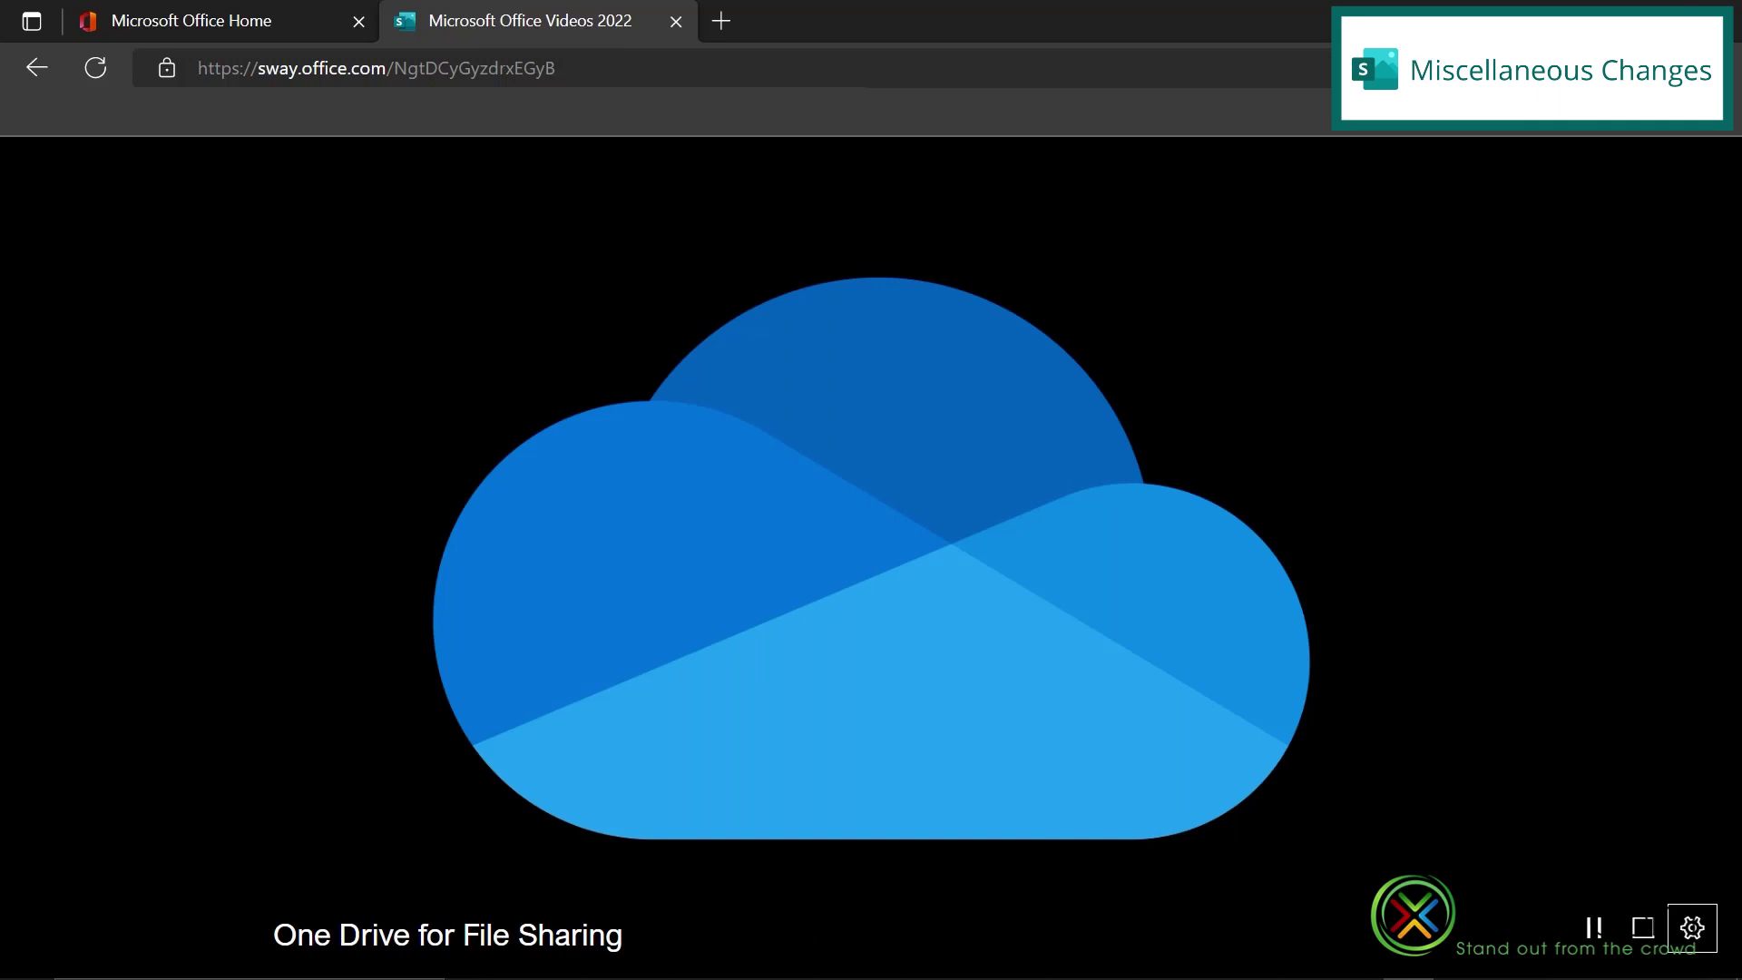
left_click(44, 74)
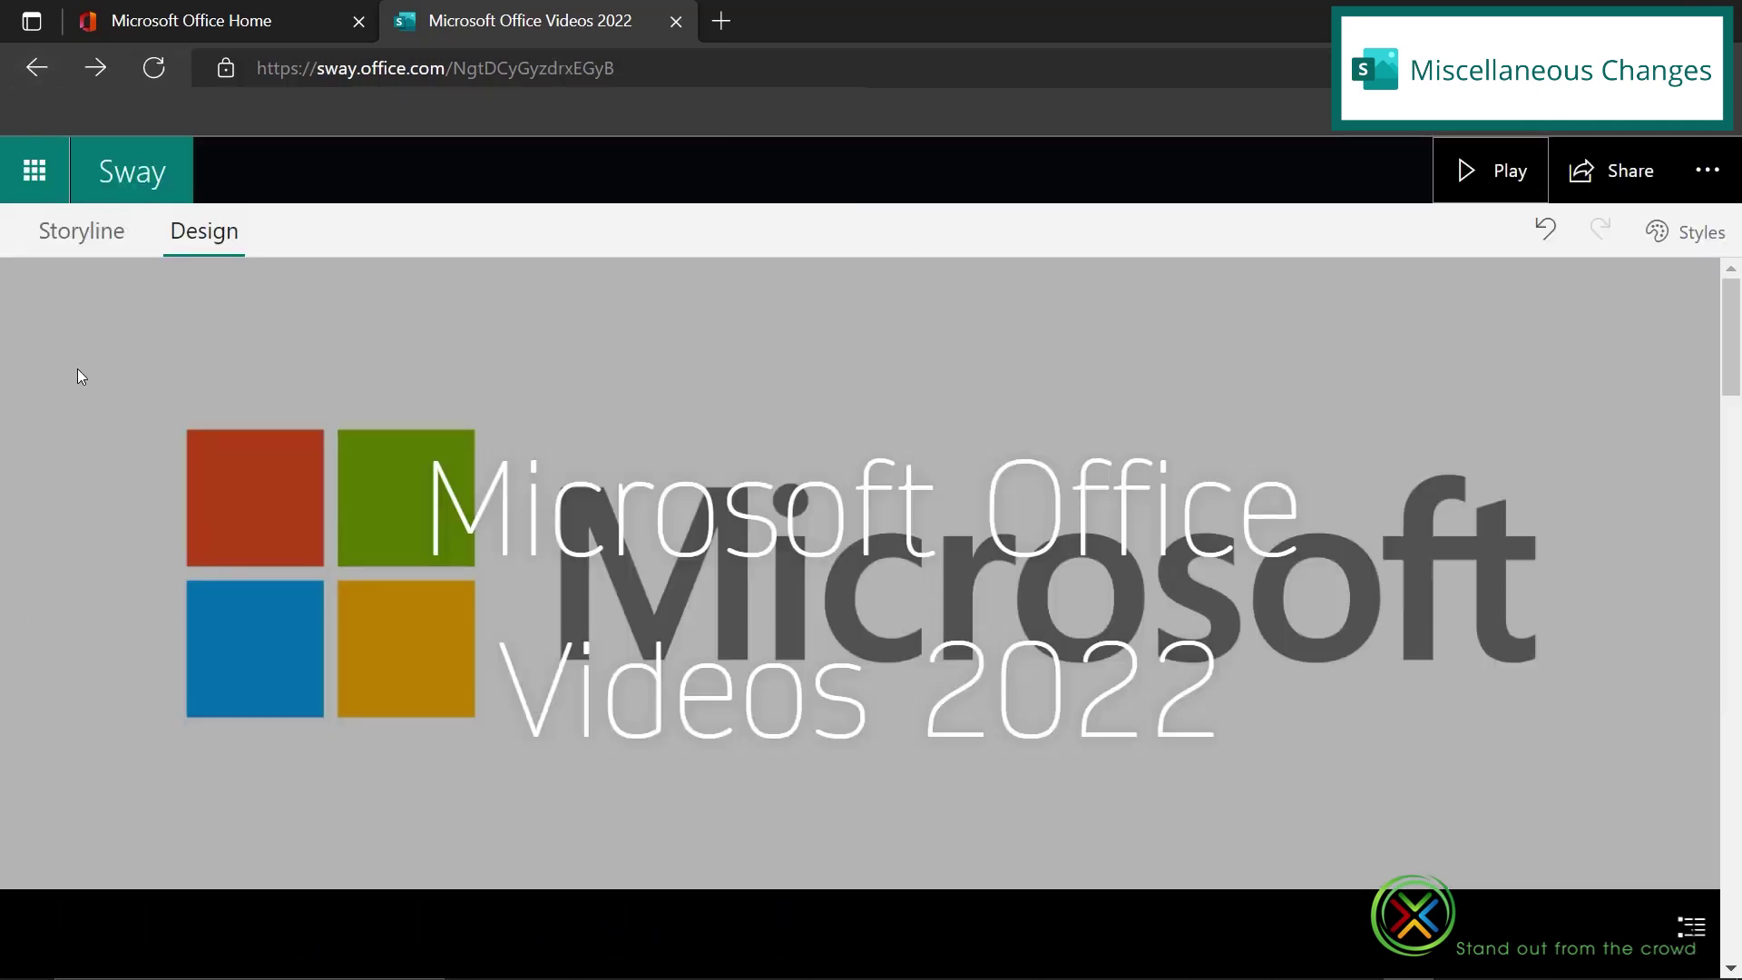
left_click(78, 254)
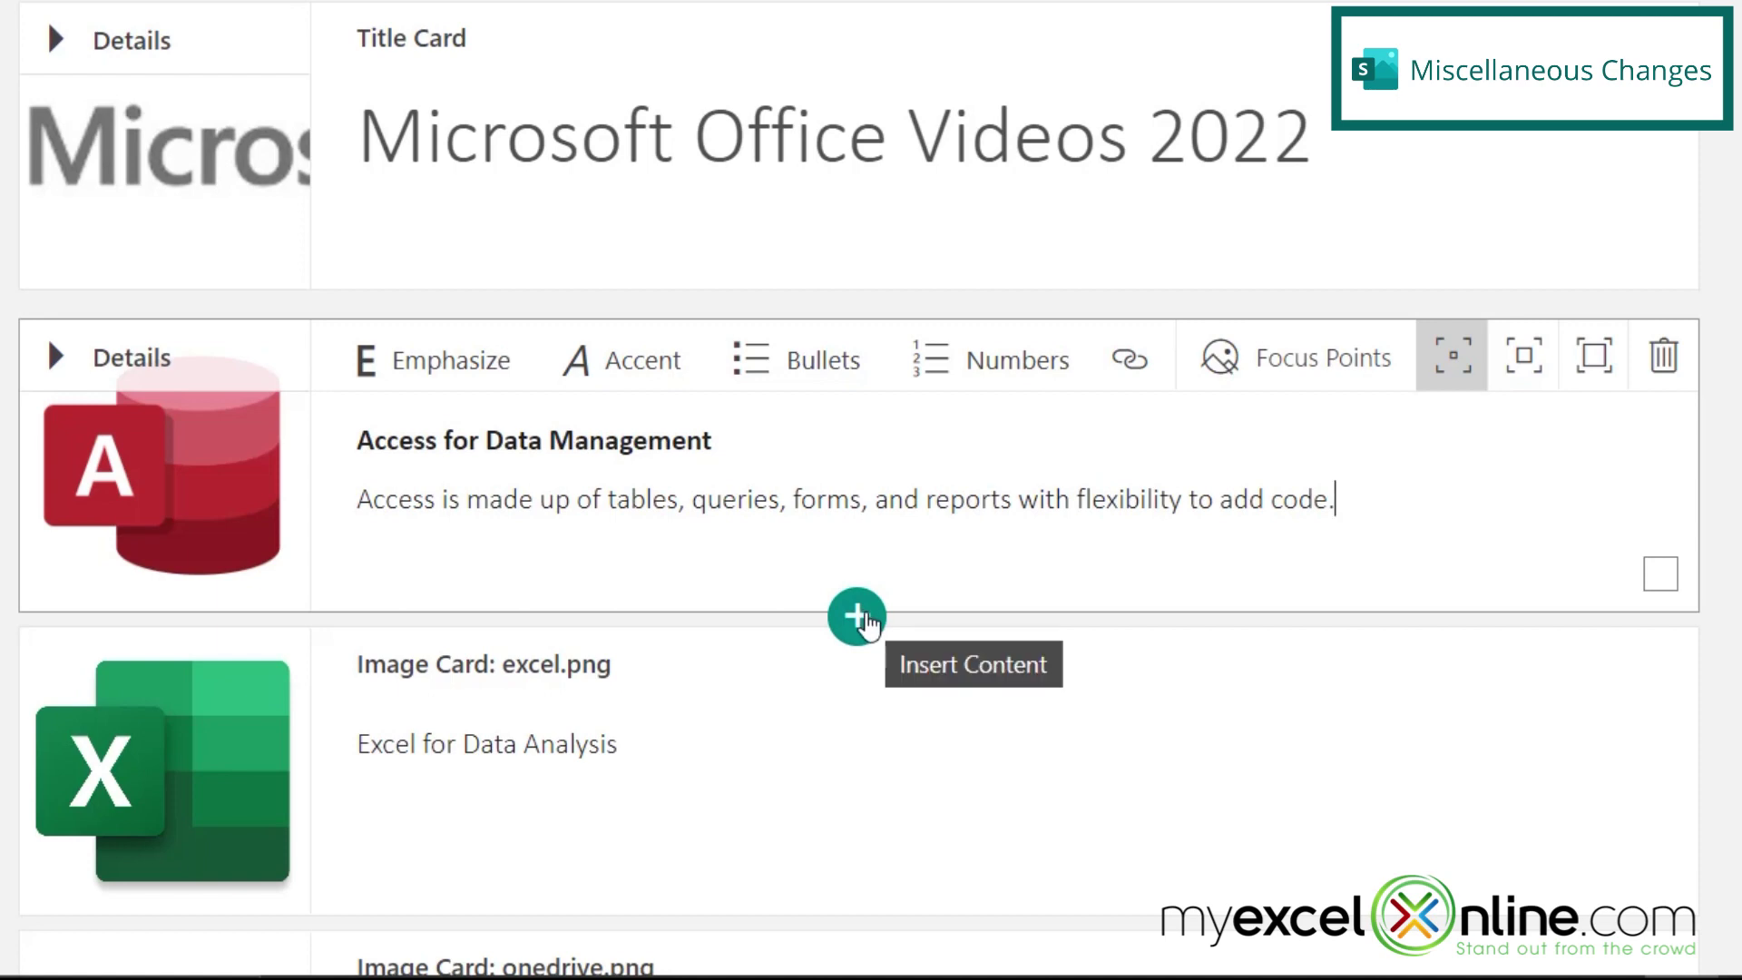
left_click(857, 617)
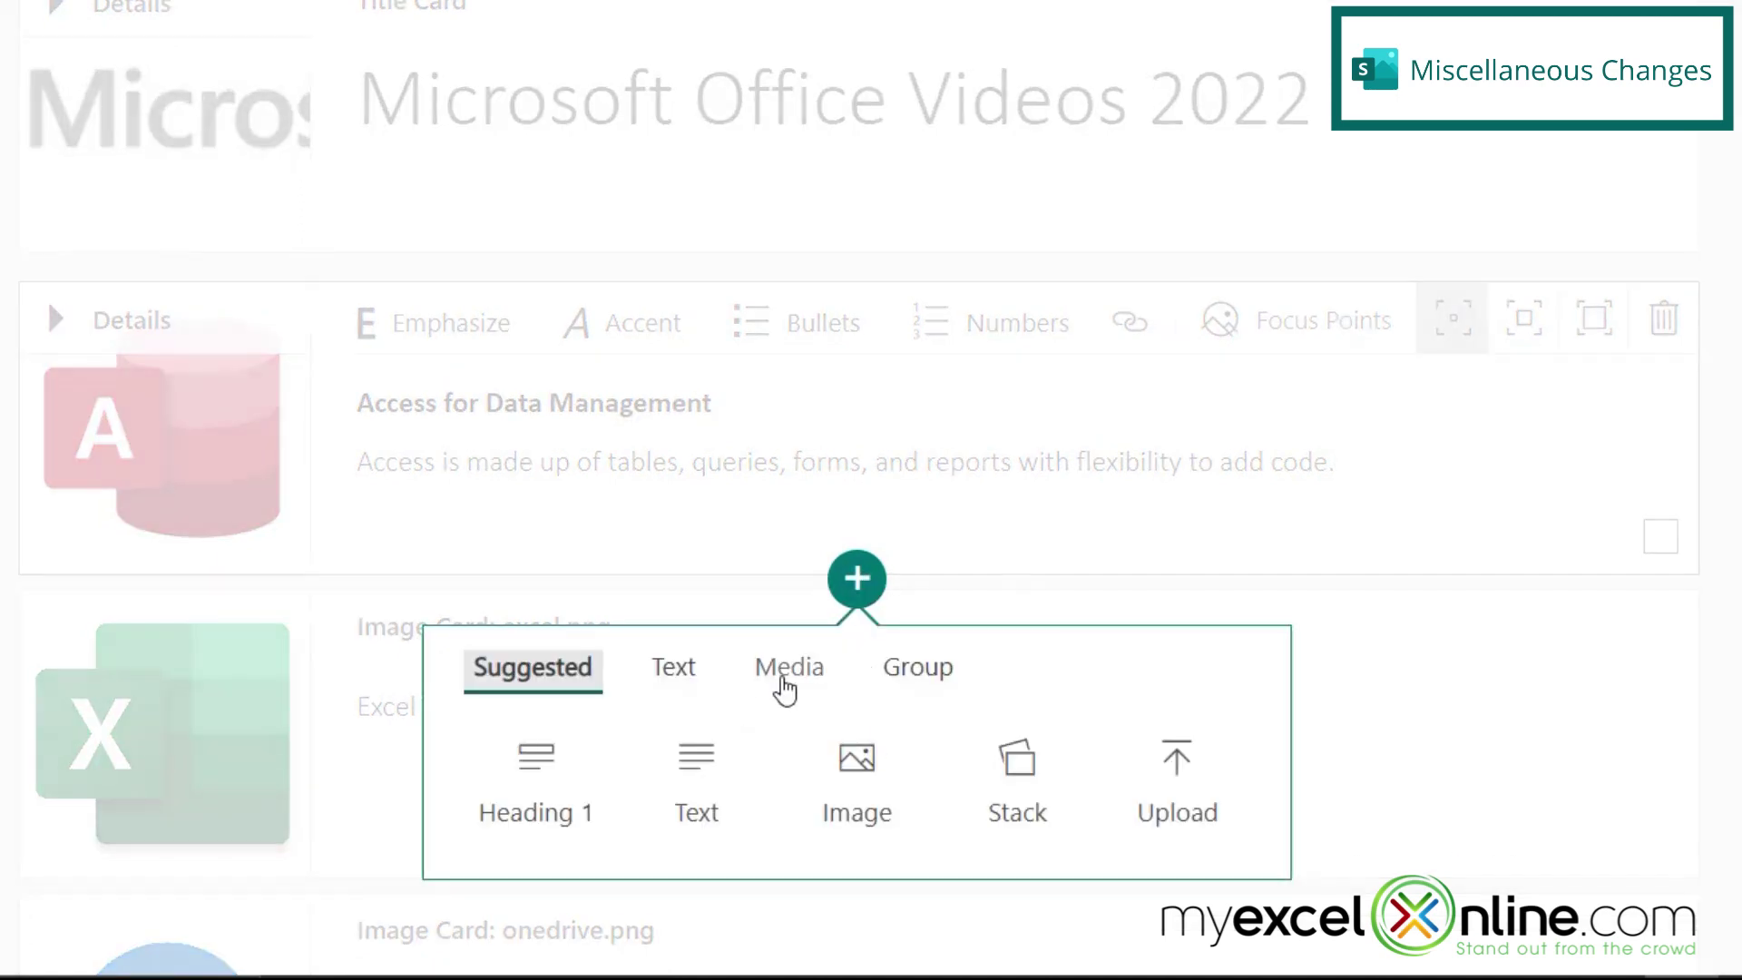
left_click(782, 680)
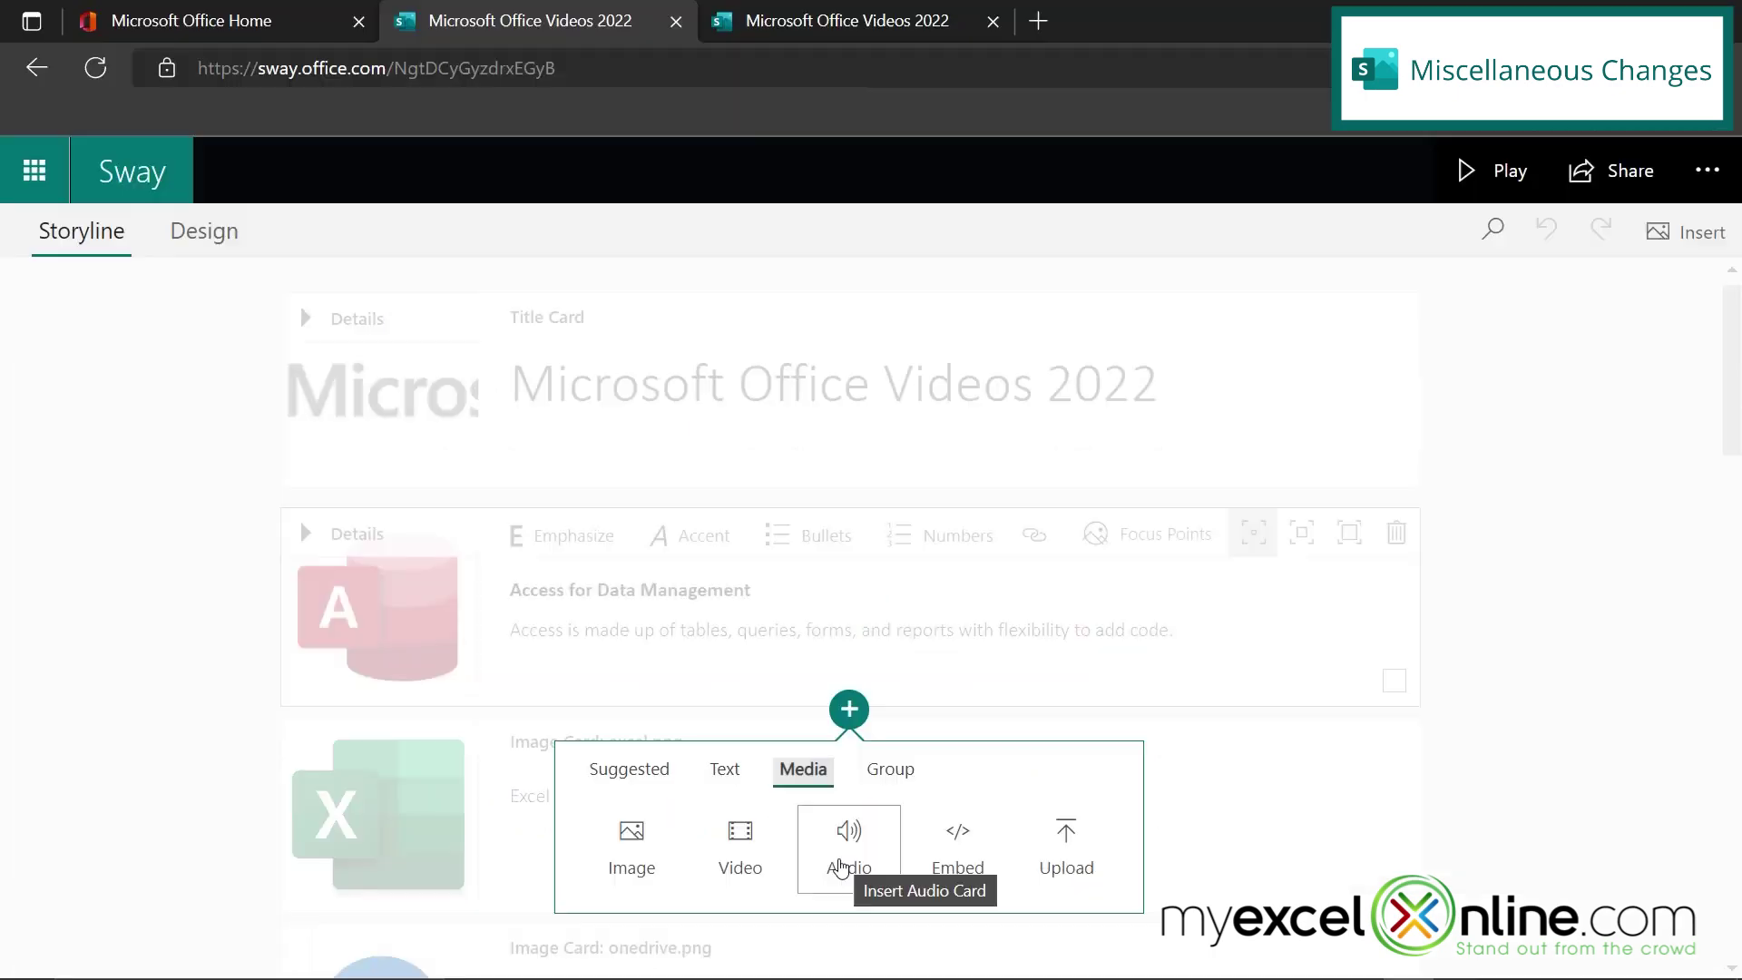
left_click(236, 264)
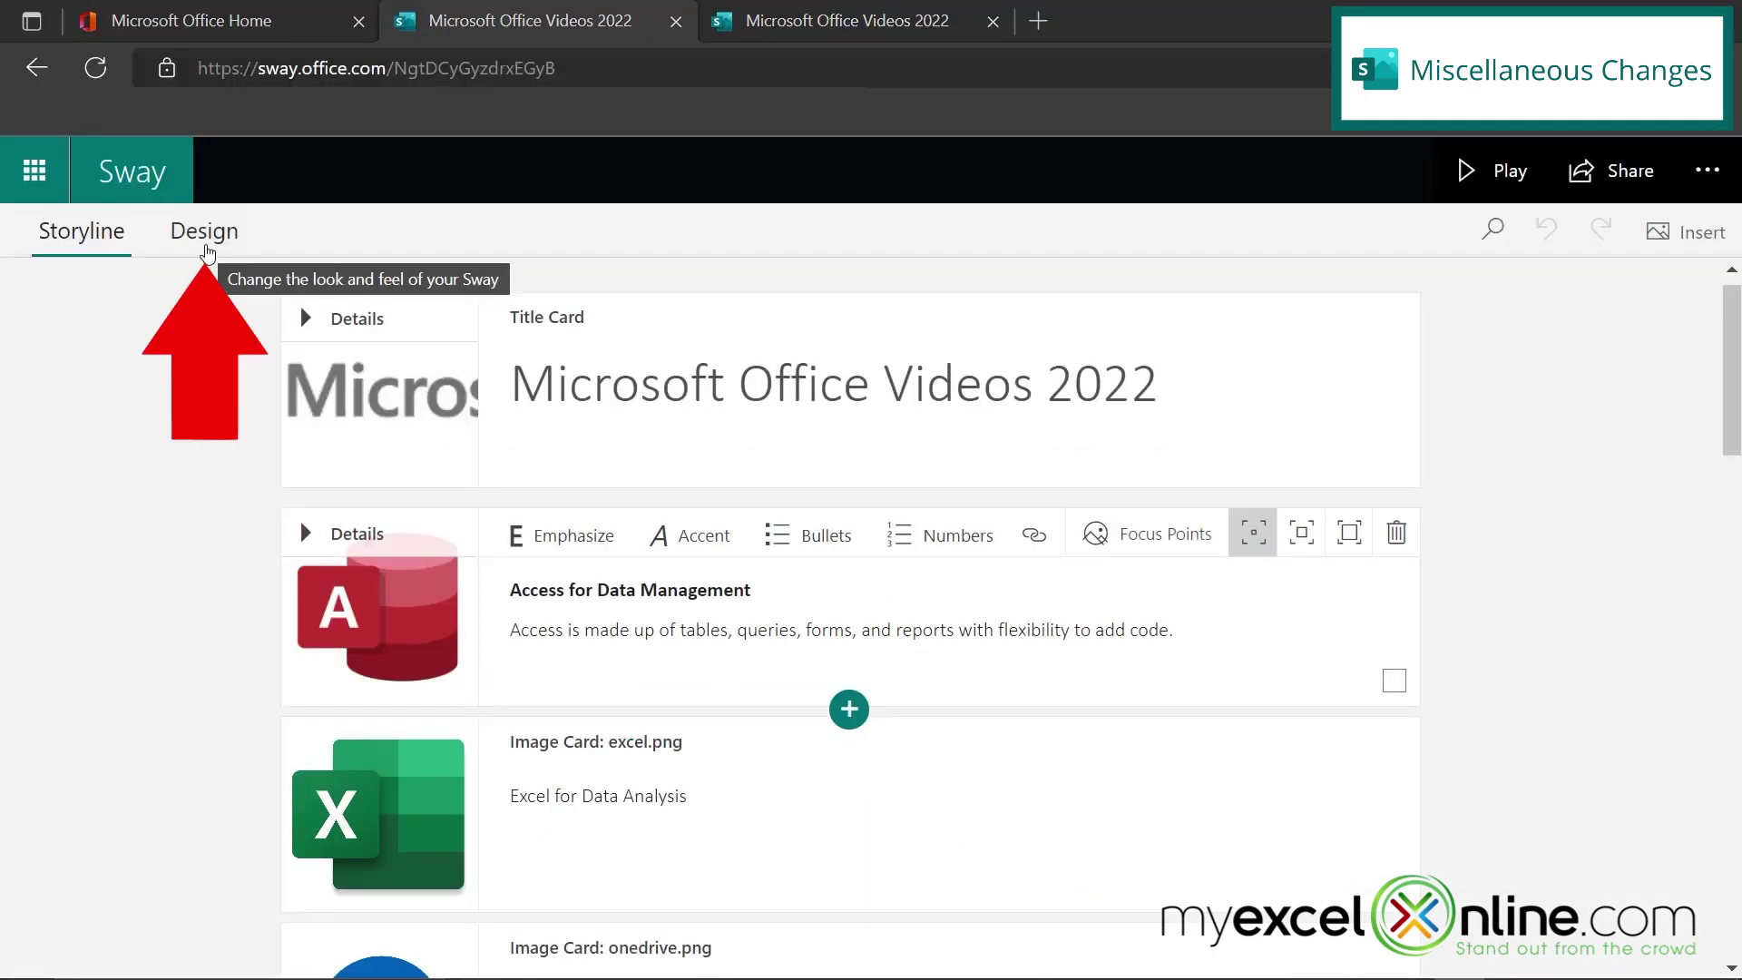
left_click(207, 245)
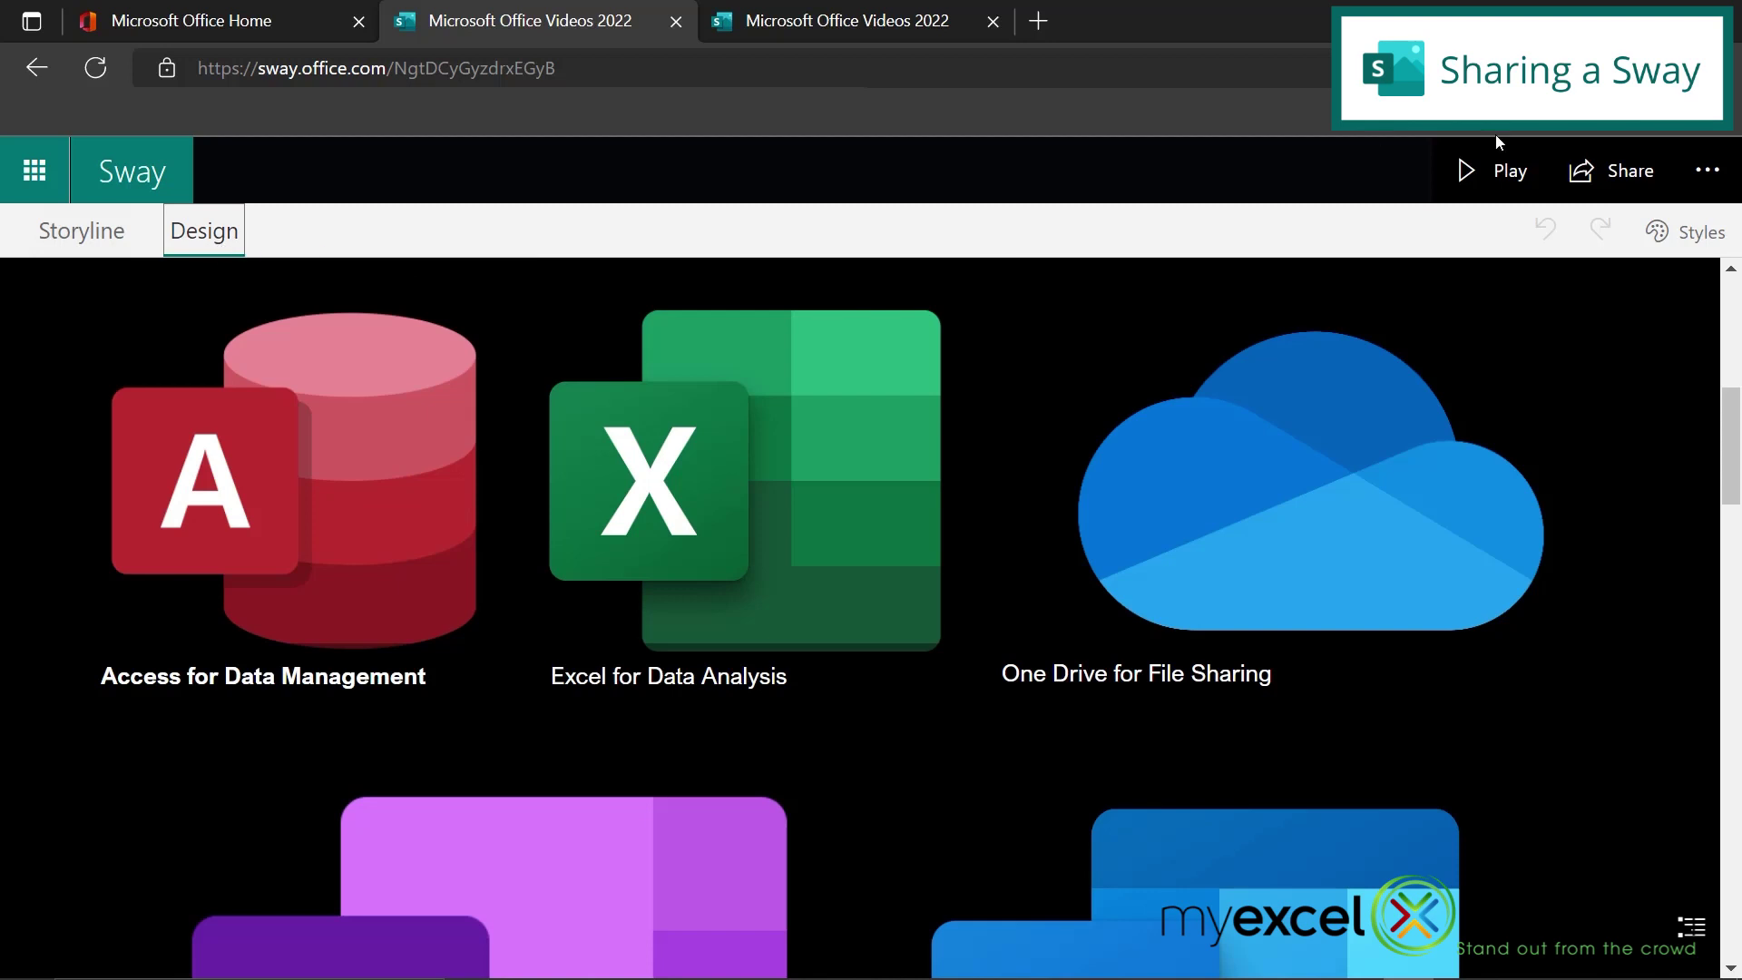
Open the Share panel showing the Sway's view-only link for anyone.
left_click(1607, 182)
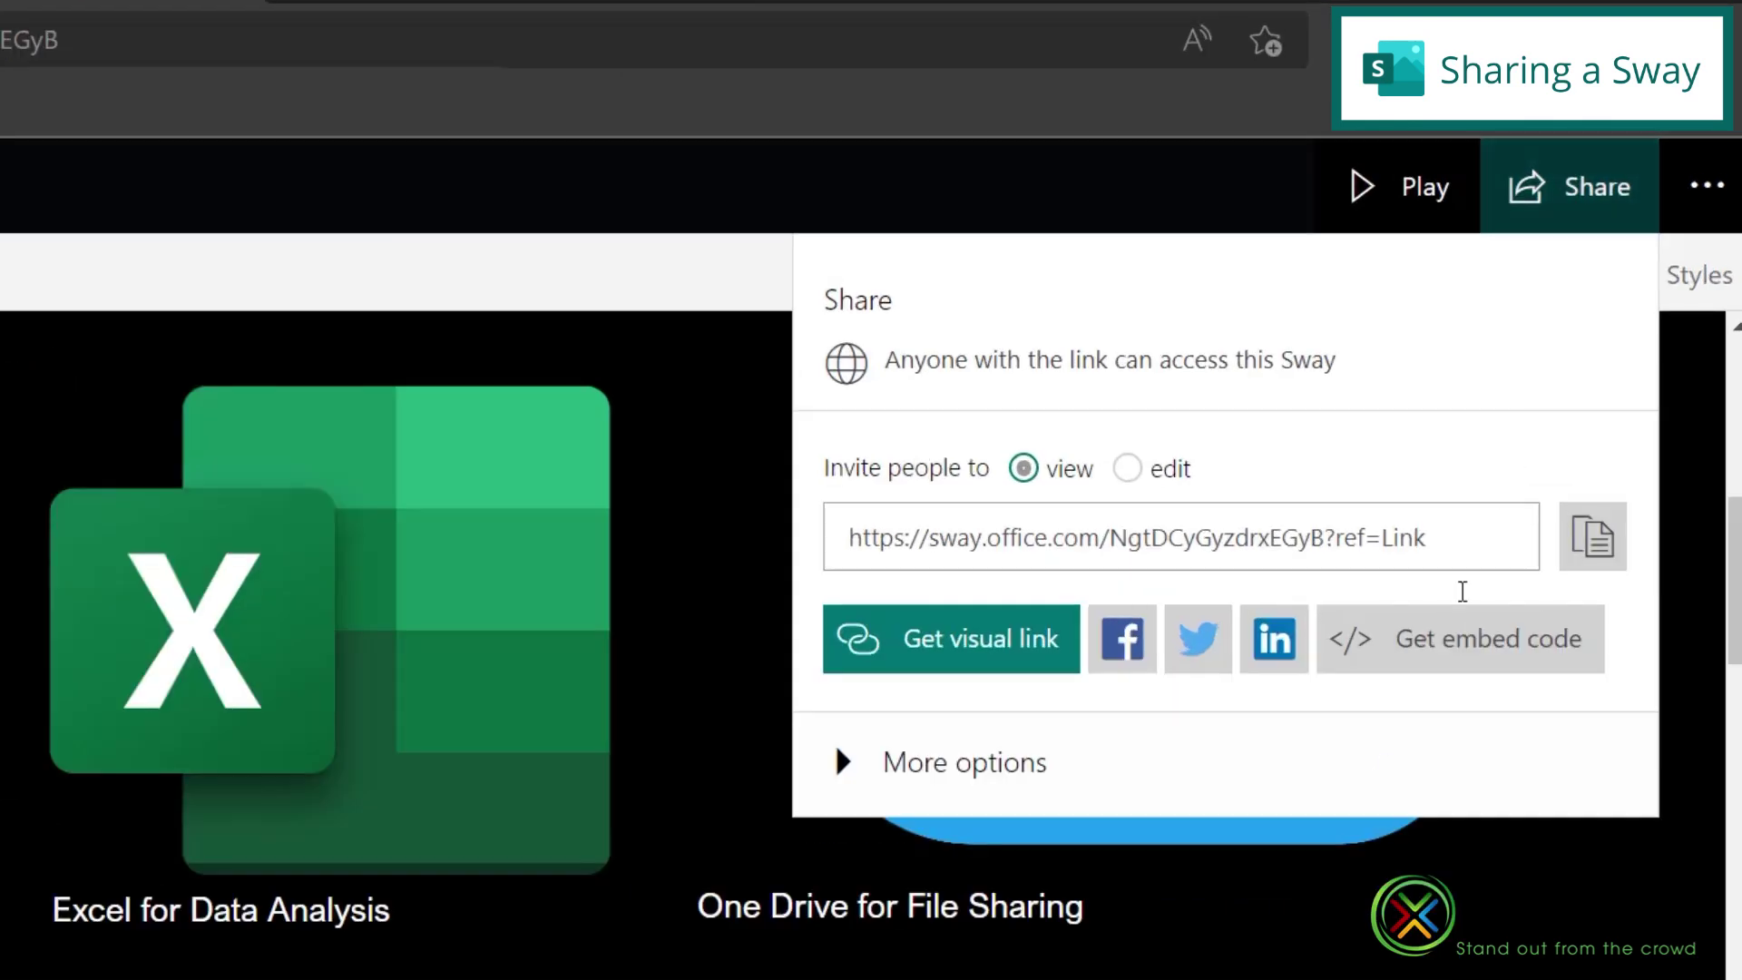